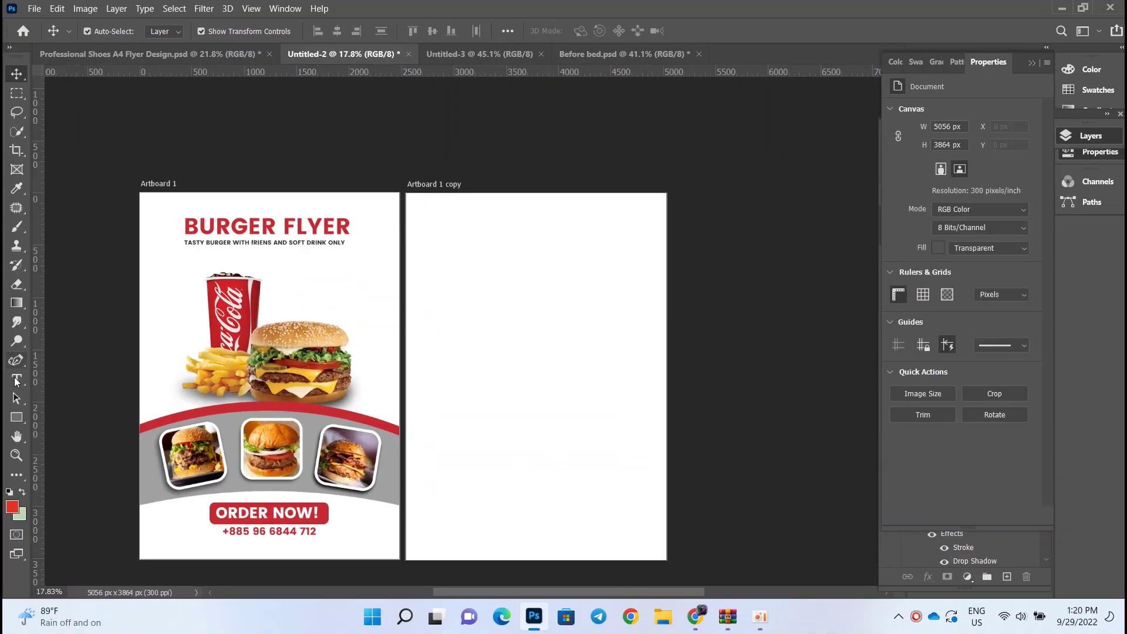
Draw a rectangle over the second artboard's lower half and fill it crimson red.
left_click(16, 417)
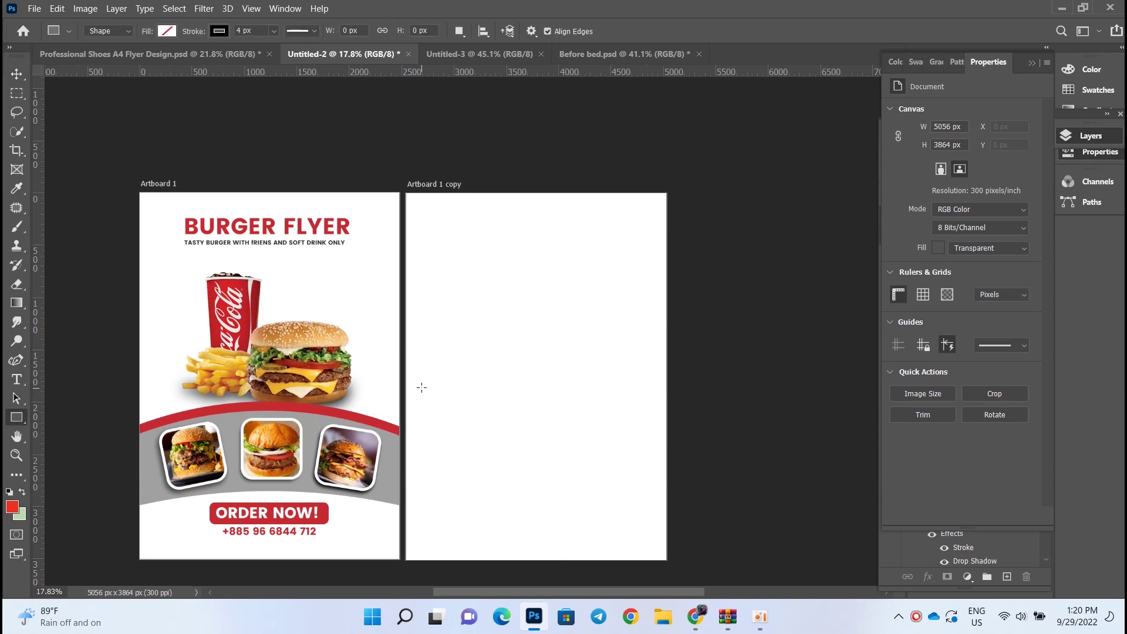
left_click_drag(406, 376, 667, 563)
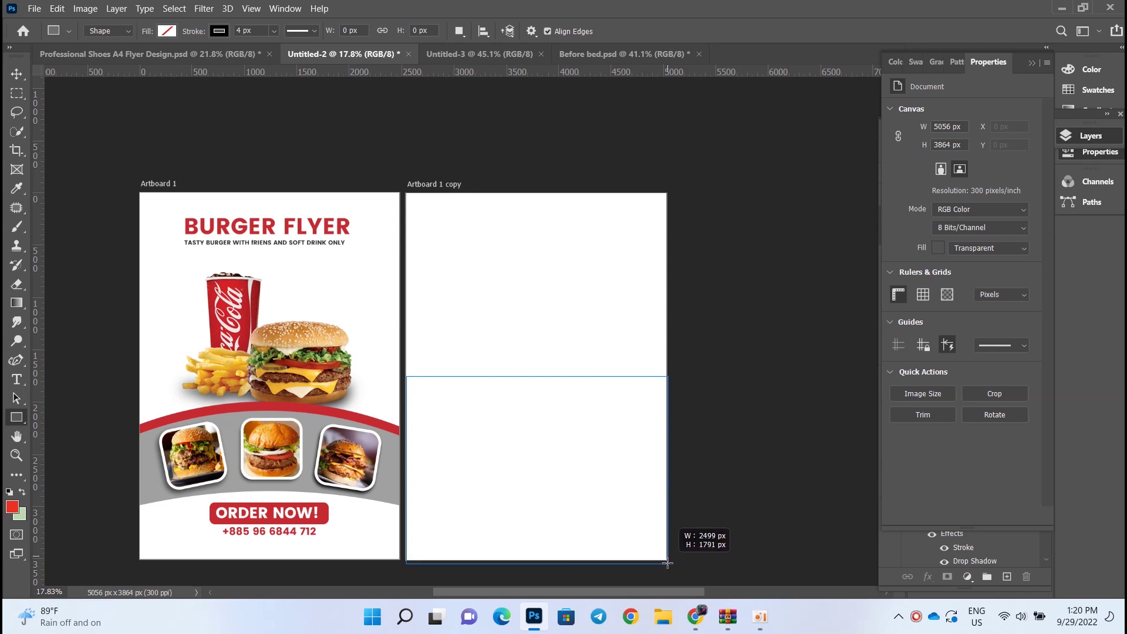
left_click_drag(667, 564, 668, 560)
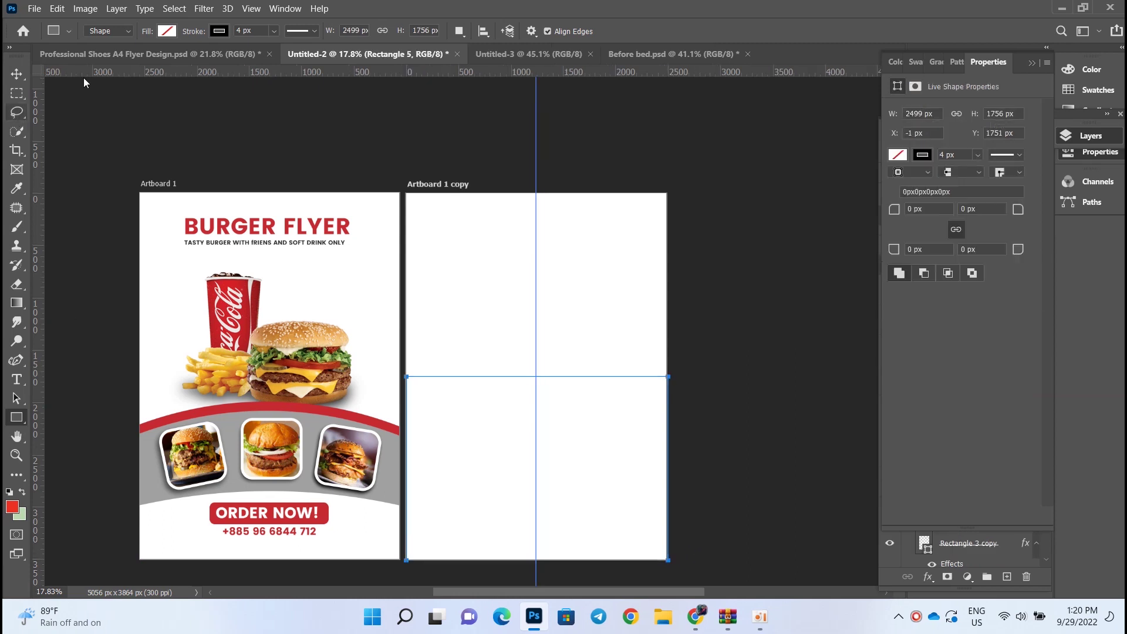
left_click(167, 31)
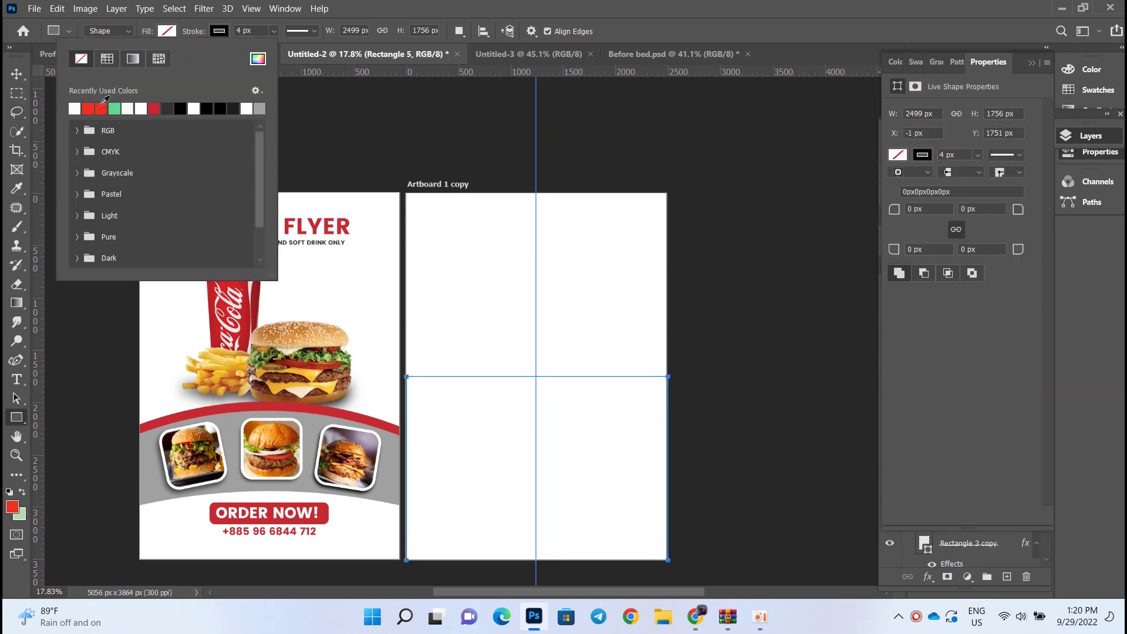
left_click(102, 105)
left_click(154, 108)
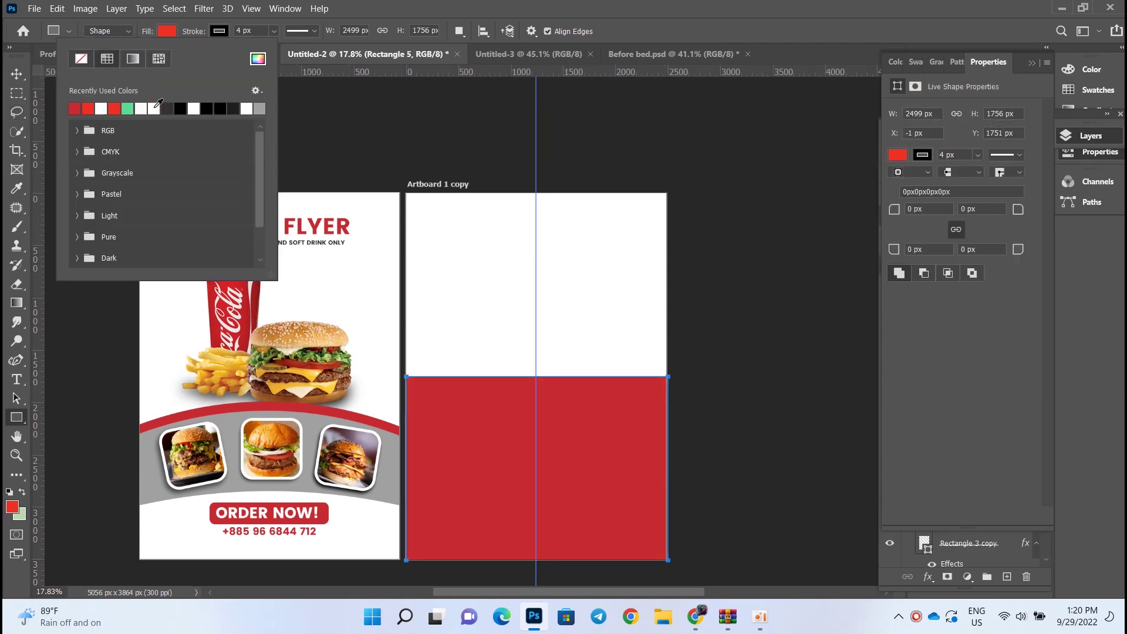
Select the red rectangle with the Move tool and start resizing its height.
key("v")
scroll(545, 399, "up", 1)
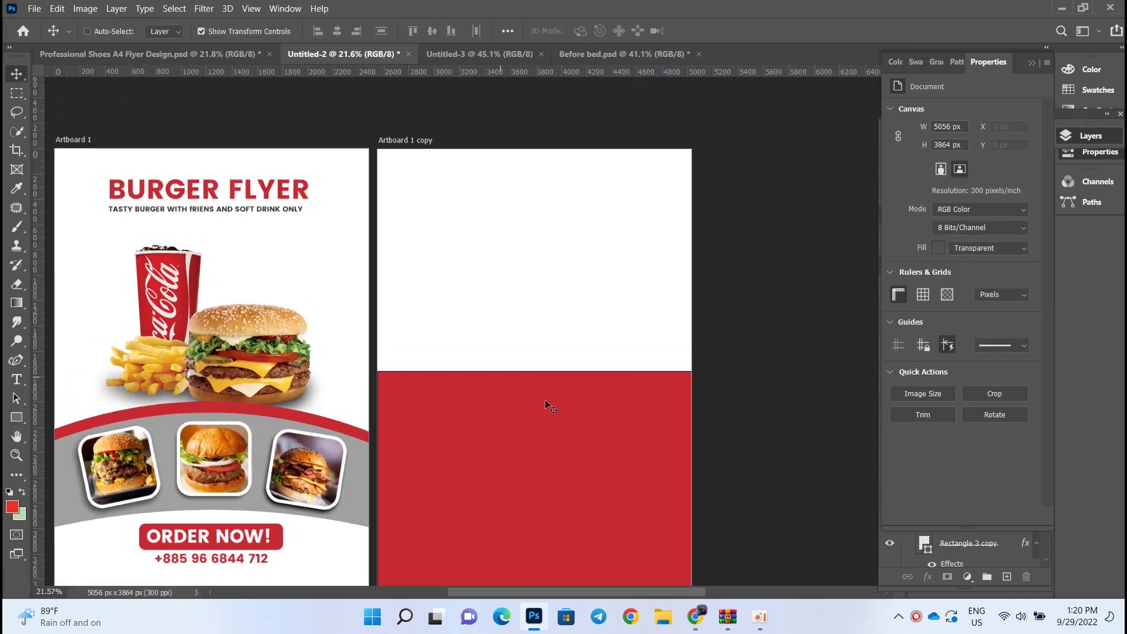
scroll(544, 399, "down", 1)
left_click(545, 405, "ctrl")
scroll(544, 405, "up", 1)
scroll(546, 407, "up", 1)
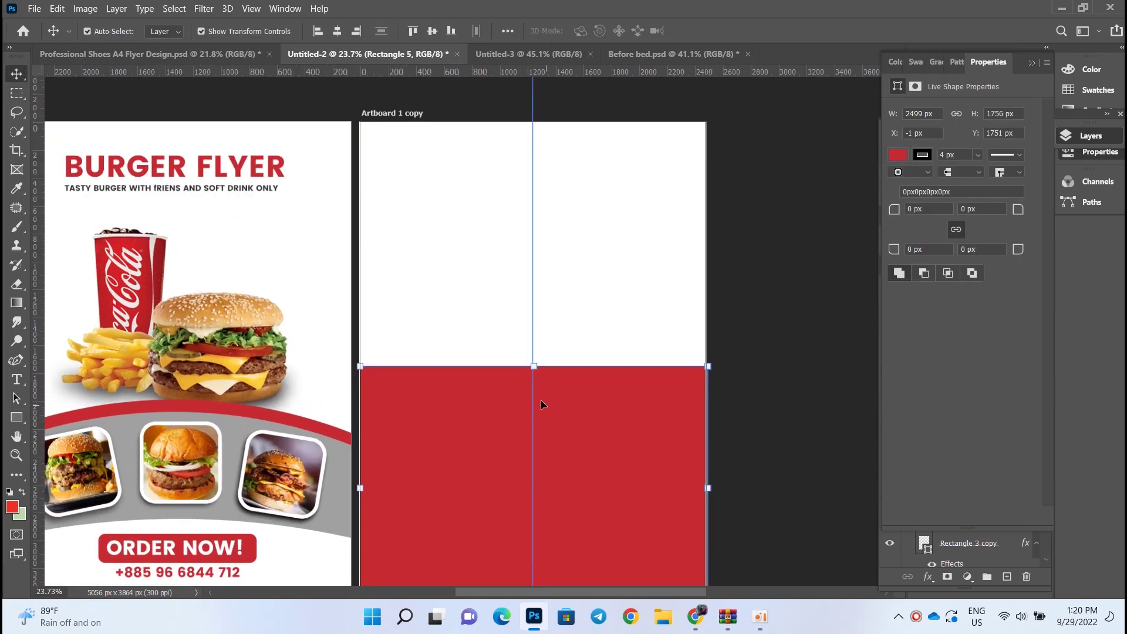
scroll(541, 402, "down", 2)
left_click_drag(533, 382, 539, 374)
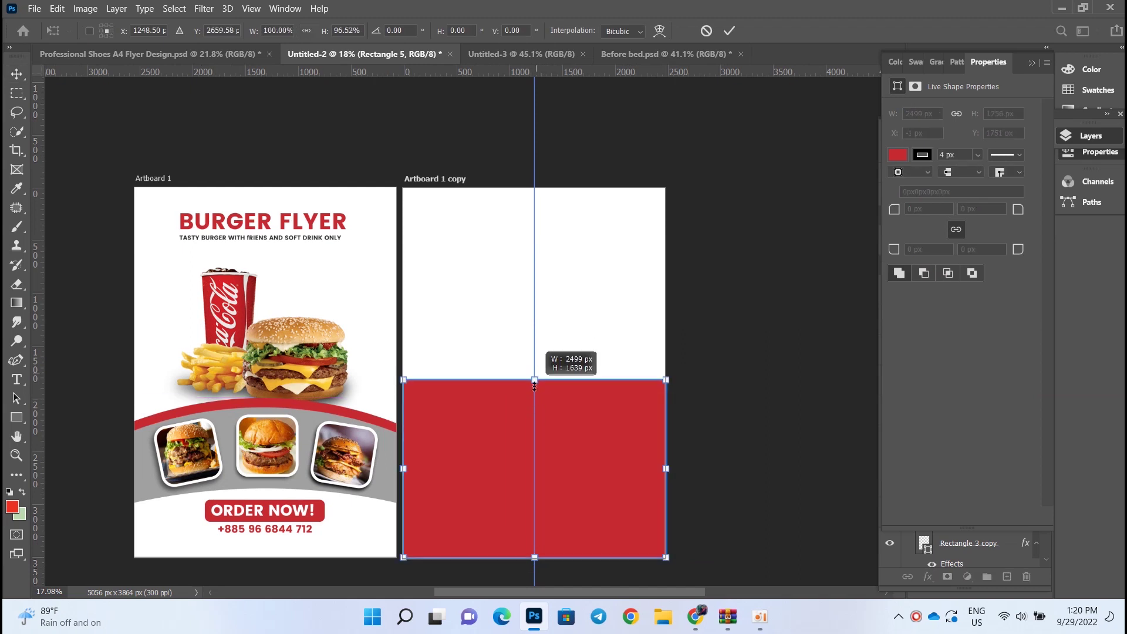
Lower the rectangle's top edge, then bend it into an upward arc, accepting path conversion.
left_click_drag(539, 372, 535, 420)
left_click(728, 30)
left_click(17, 360)
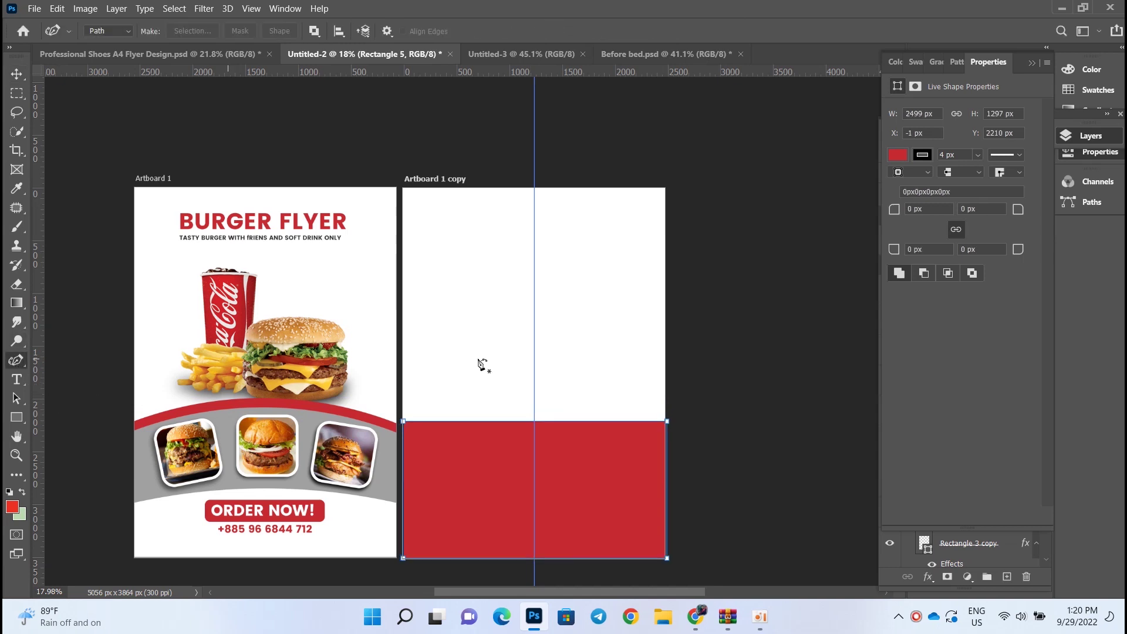
left_click_drag(534, 421, 532, 393)
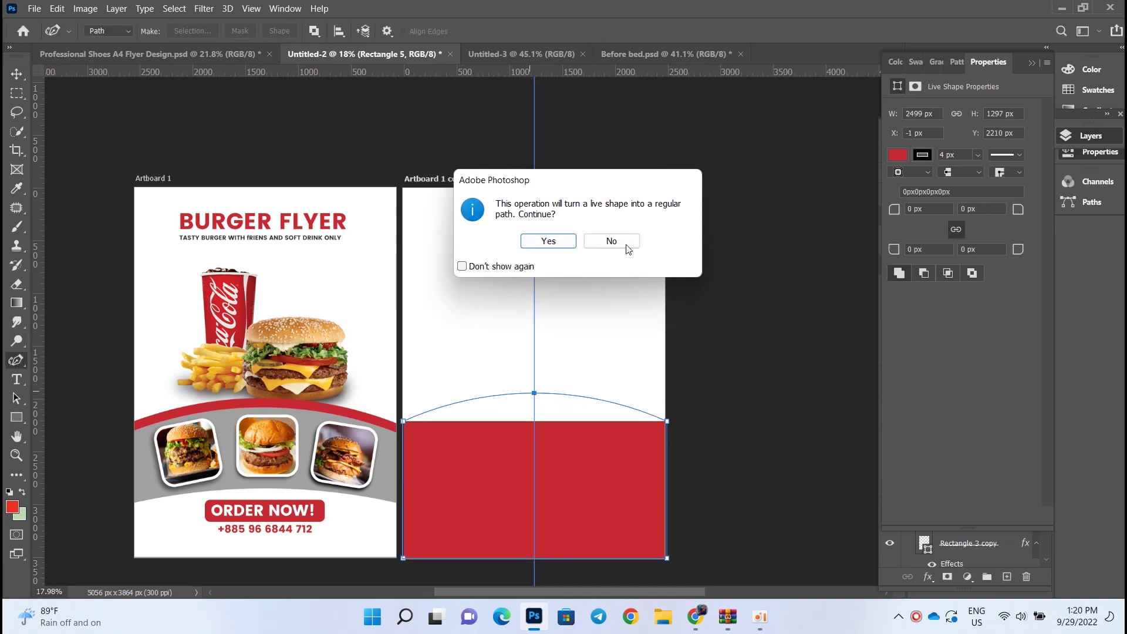
left_click(555, 241)
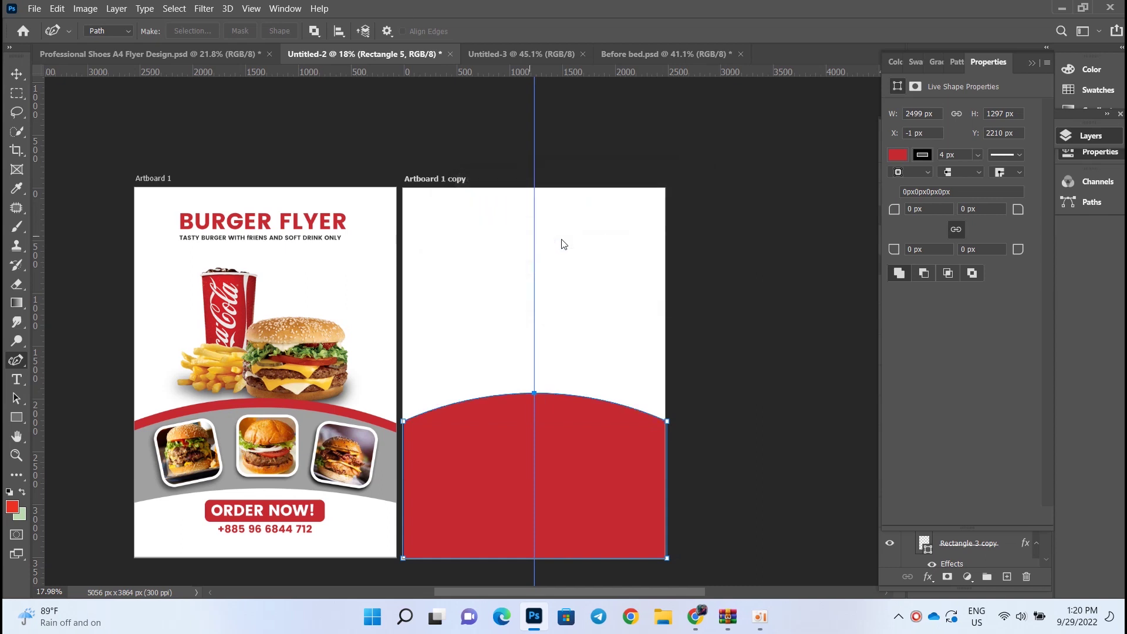
Bring up the Layers panel list.
left_click(1101, 139)
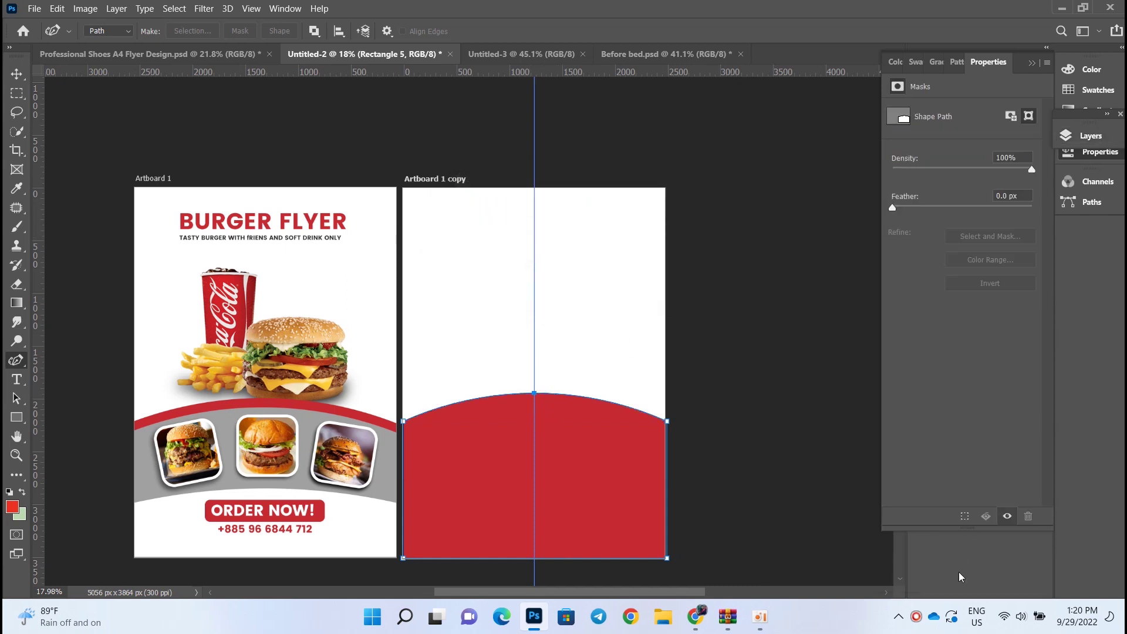
left_click(1032, 61)
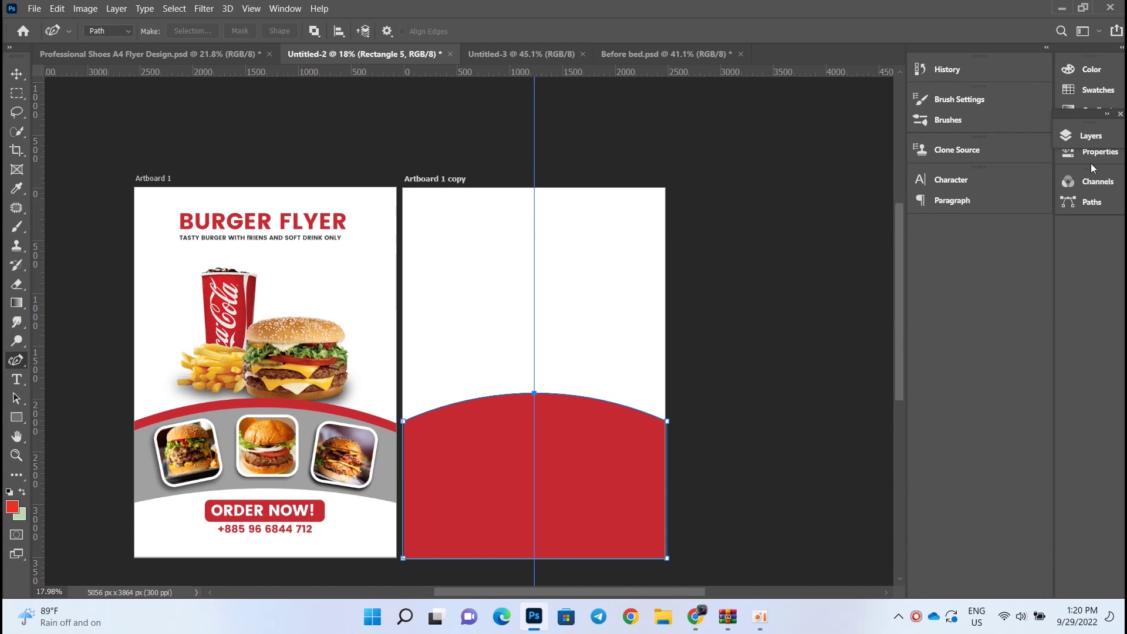
left_click(1102, 140)
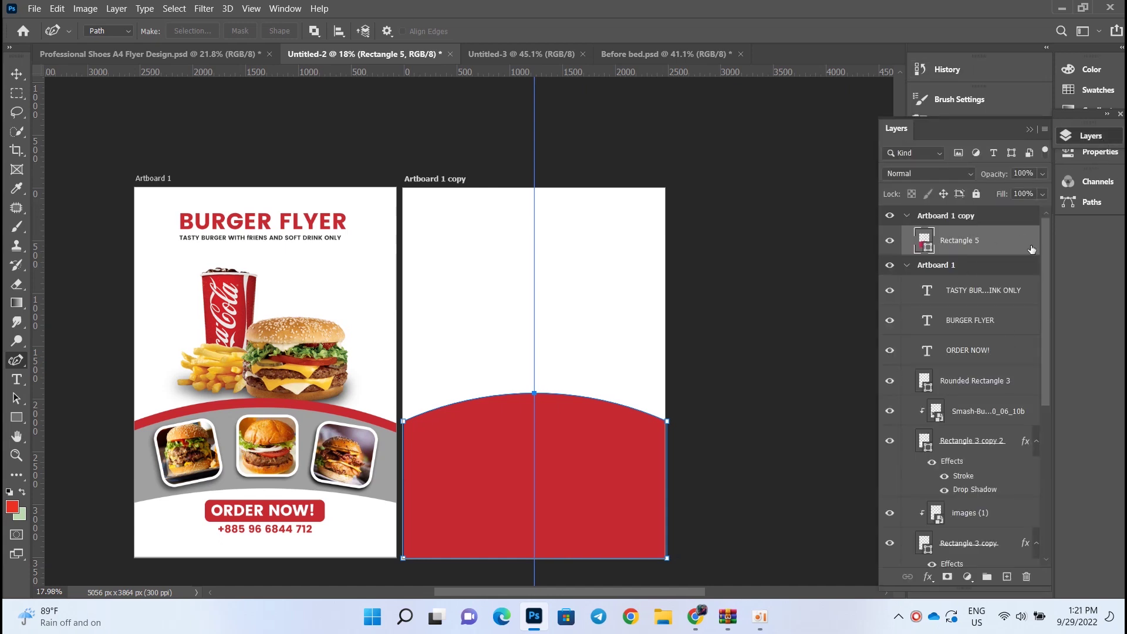
Duplicate the red arched shape with Ctrl+J, dismissing the could-not-transform error.
left_click(16, 73)
scroll(518, 405, "down", 1)
scroll(517, 411, "up", 1)
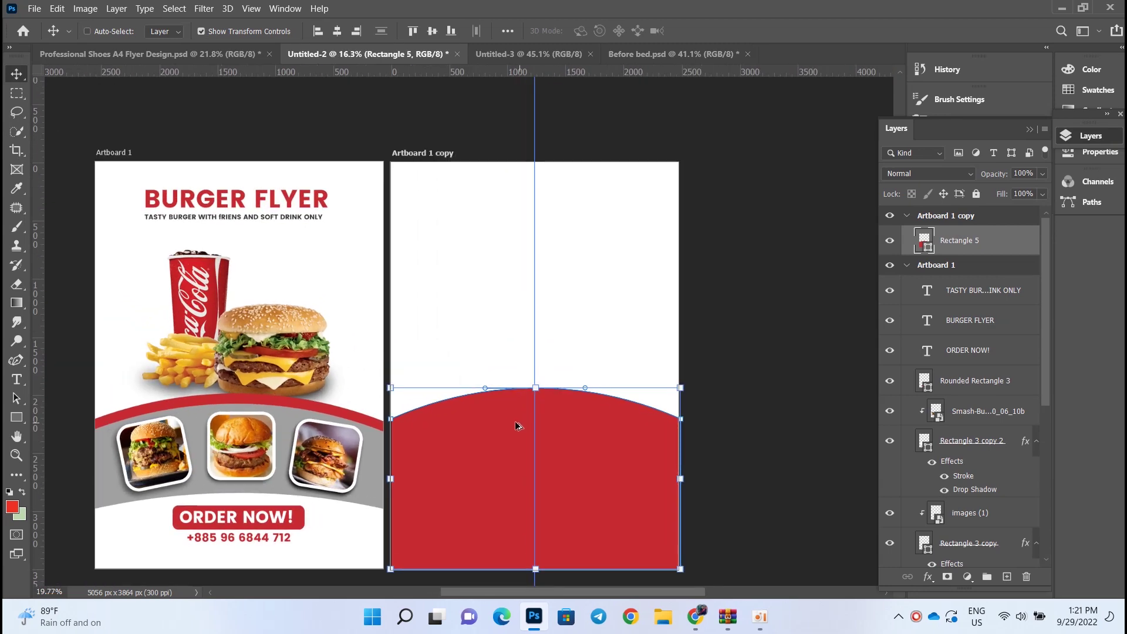
scroll(523, 334, "down", 2)
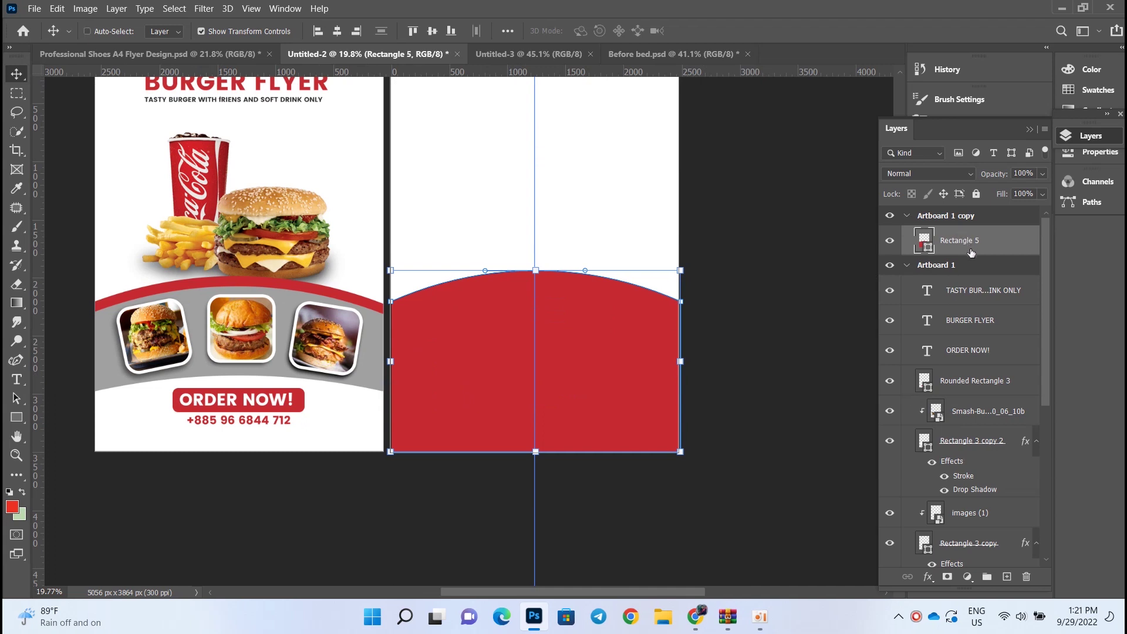
key("ctrl+j")
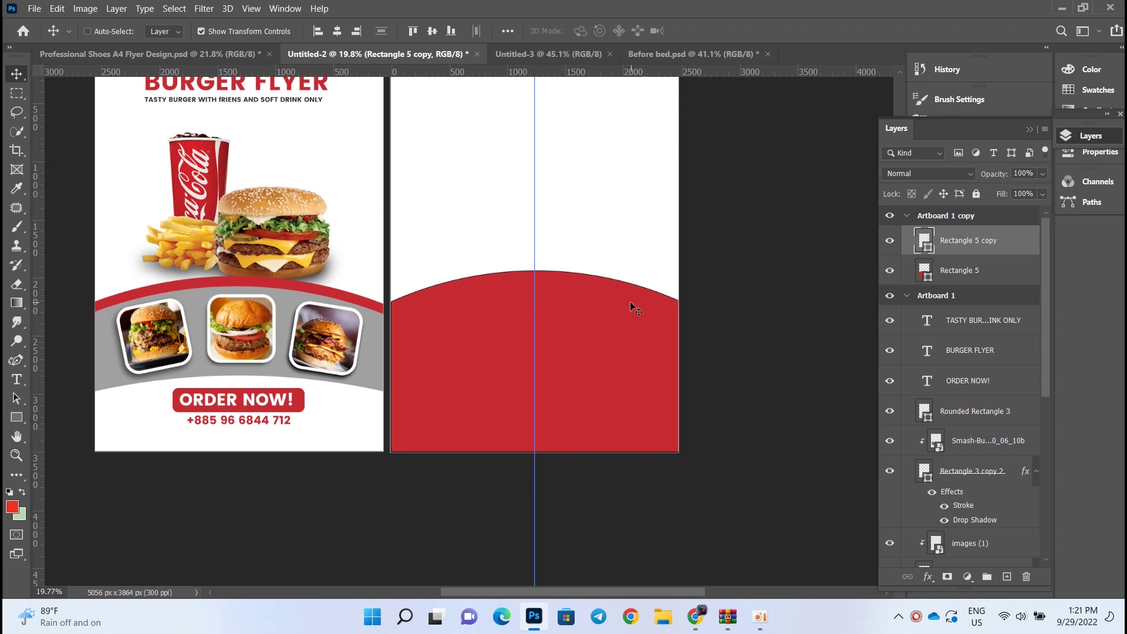
left_click(581, 242)
left_click(593, 251)
left_click(577, 241)
Delete the unwanted copy, duplicate the arc again, and nudge it down with Shift+Down.
key("ctrl")
key("Delete")
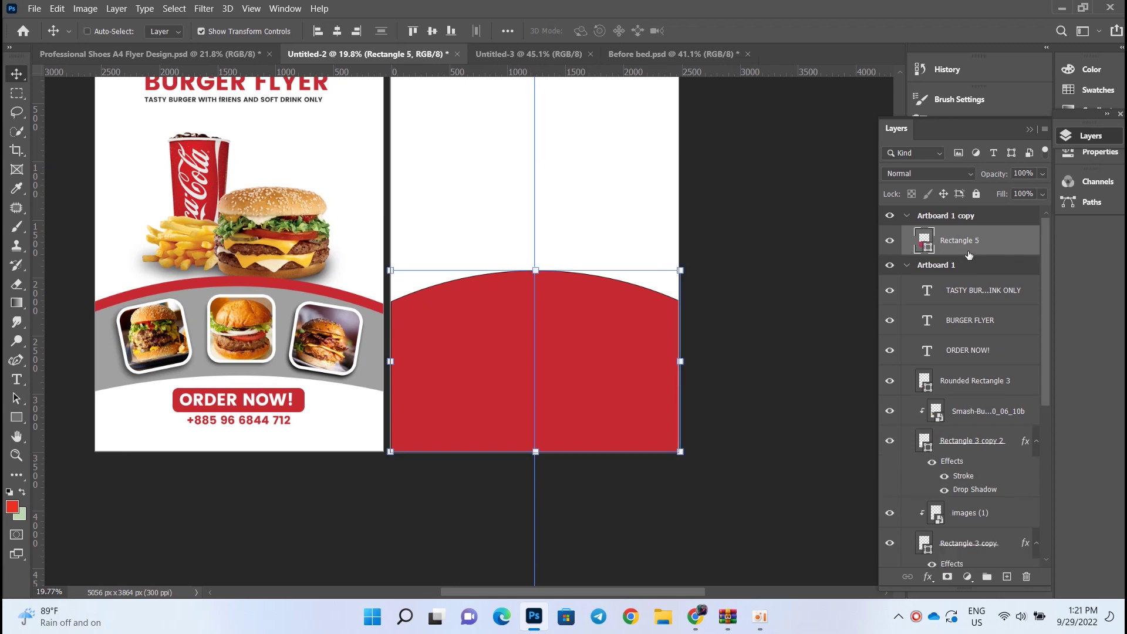
key("ctrl+j")
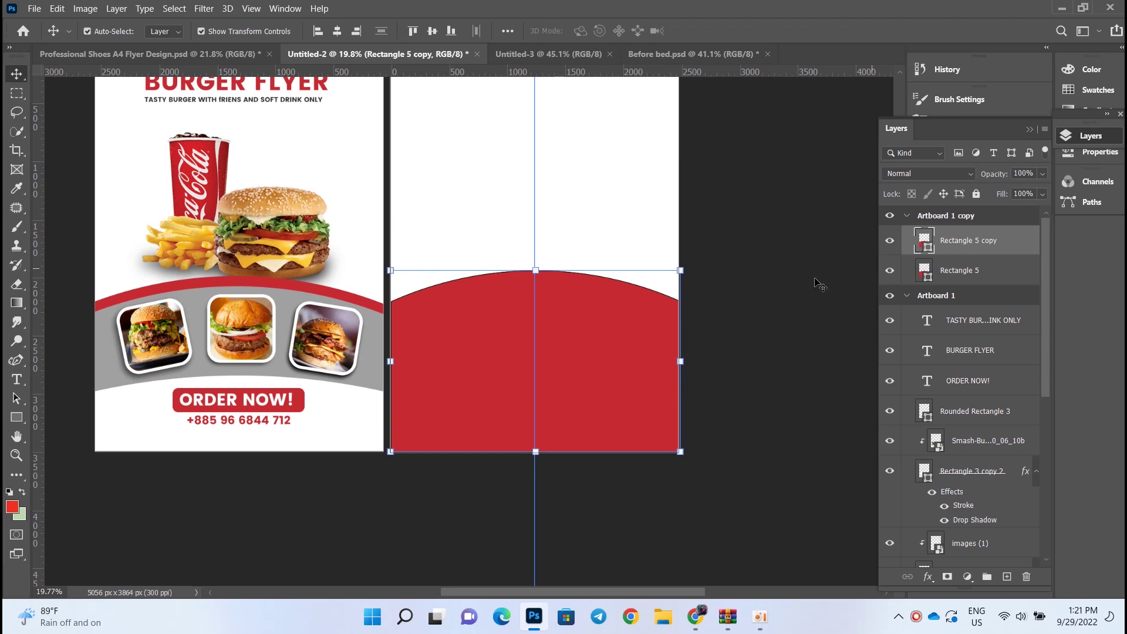
key("shift+Down")
key("shift+Down")
key("shift+Down")
key("shift+Down")
key("shift+Down")
key("shift+Down")
key("shift+Down")
key("shift+Down")
key("shift+Down")
key("shift+Down")
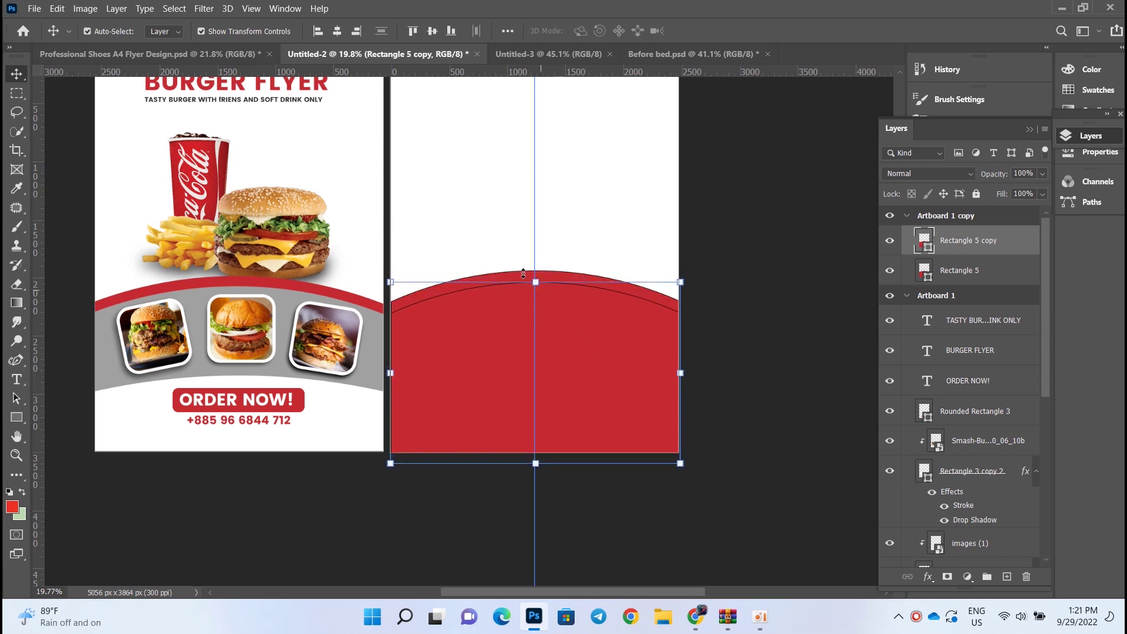
Remove the outlines from both Rectangle 5 and Rectangle 5 copy.
scroll(523, 274, "up", 3)
scroll(523, 258, "up", 2)
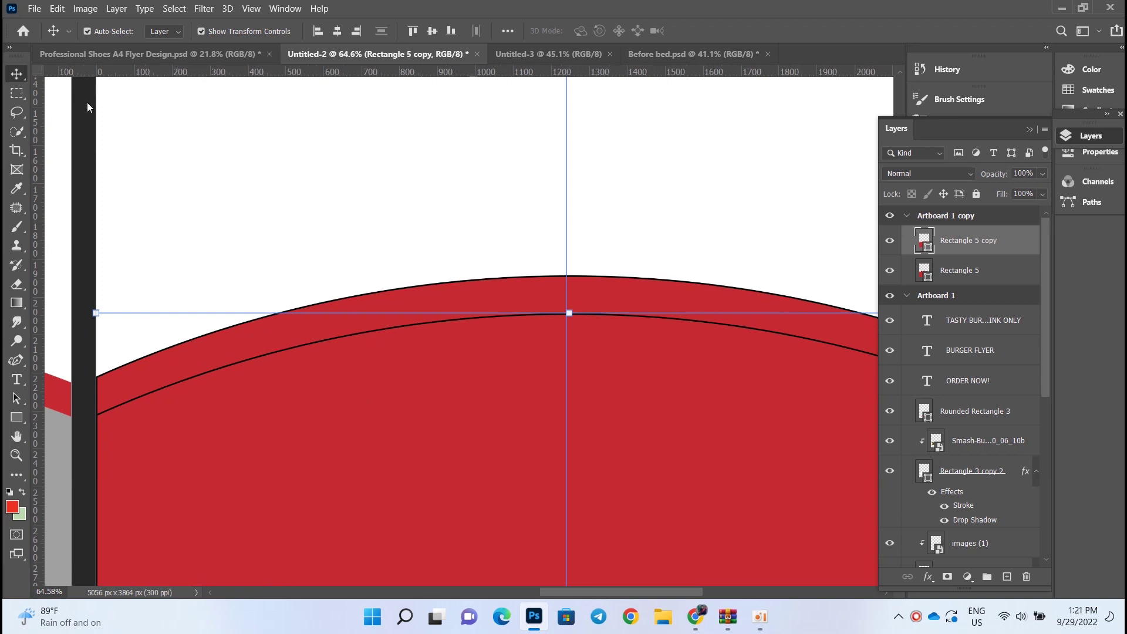
left_click(1024, 281)
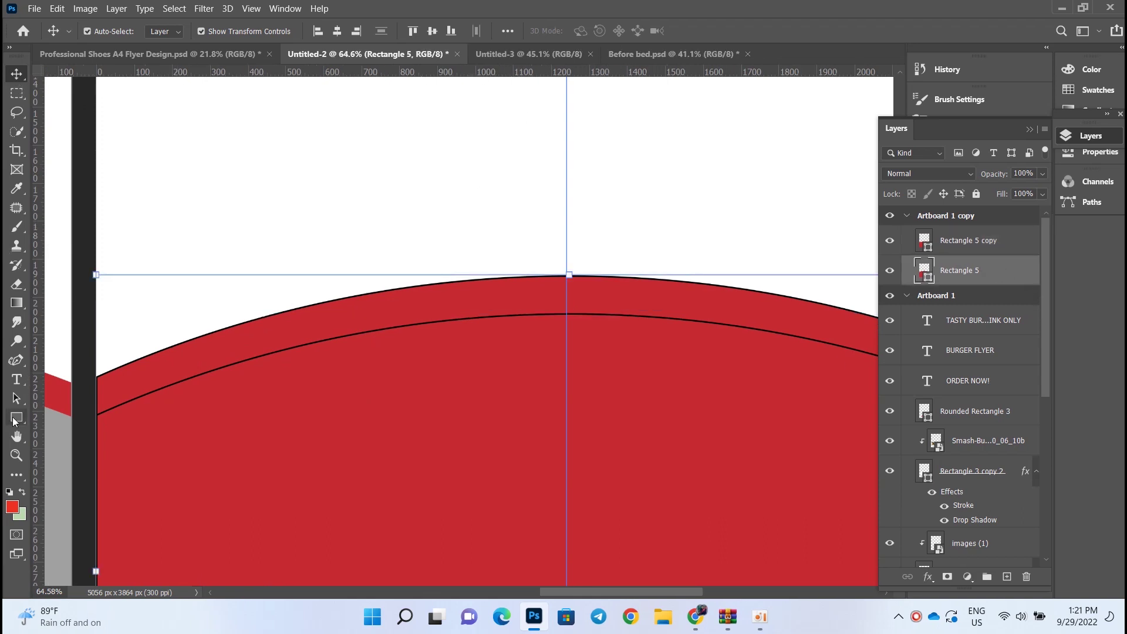
left_click(16, 417)
left_click(219, 32)
left_click(125, 54)
left_click(1007, 247)
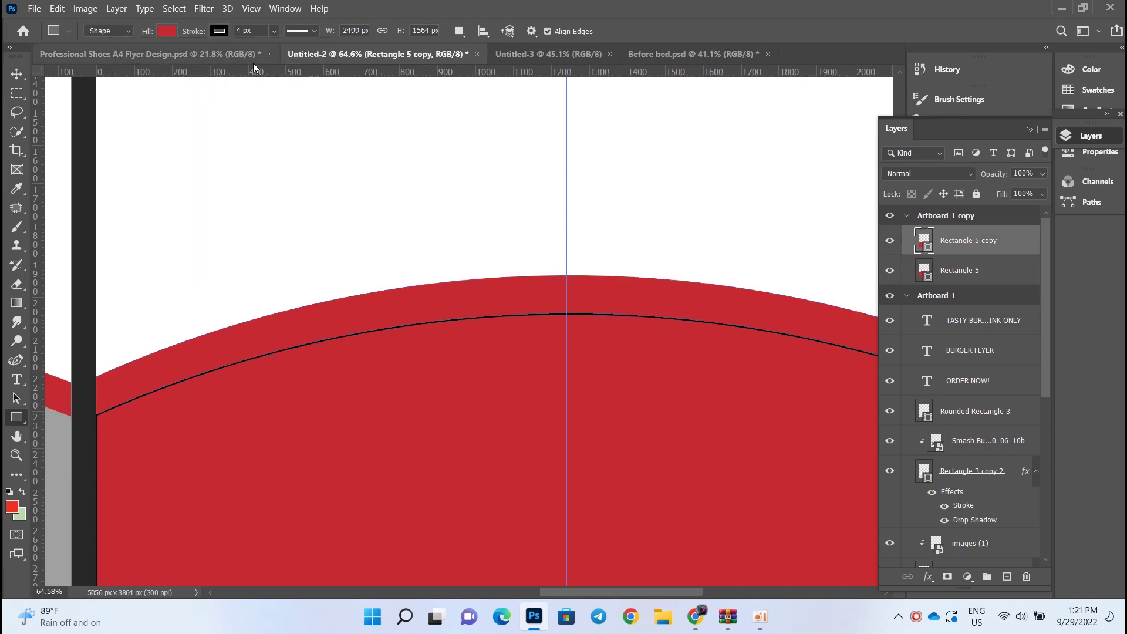
left_click(219, 31)
left_click(133, 58)
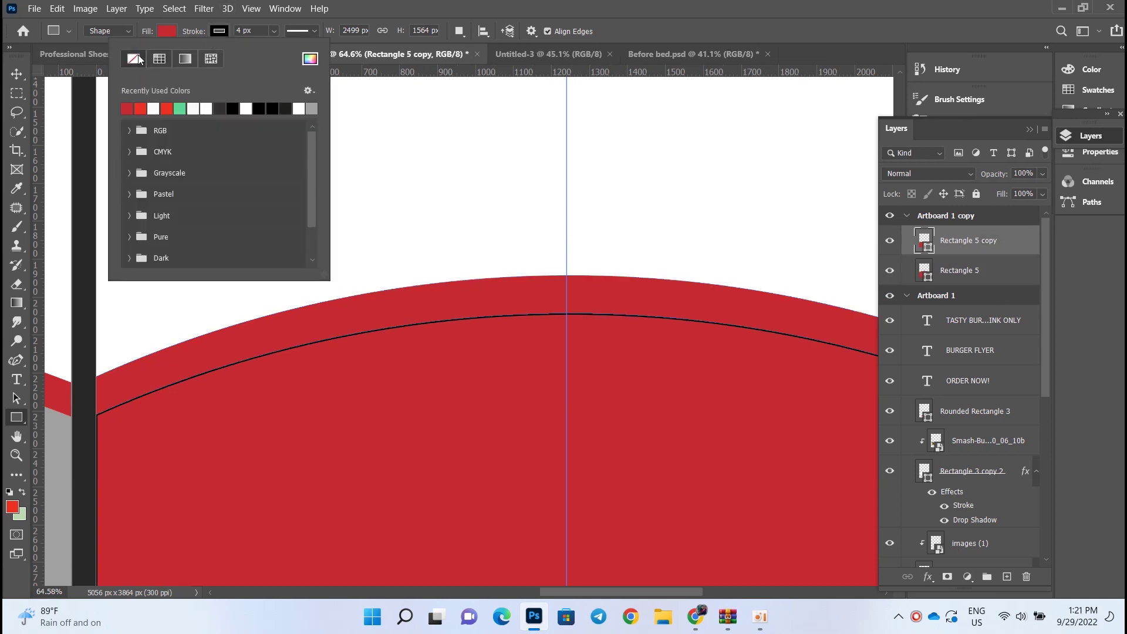
Set the foreground colour to a light grey.
left_click(16, 111)
left_click(17, 72)
scroll(473, 244, "down", 2)
scroll(598, 251, "down", 2)
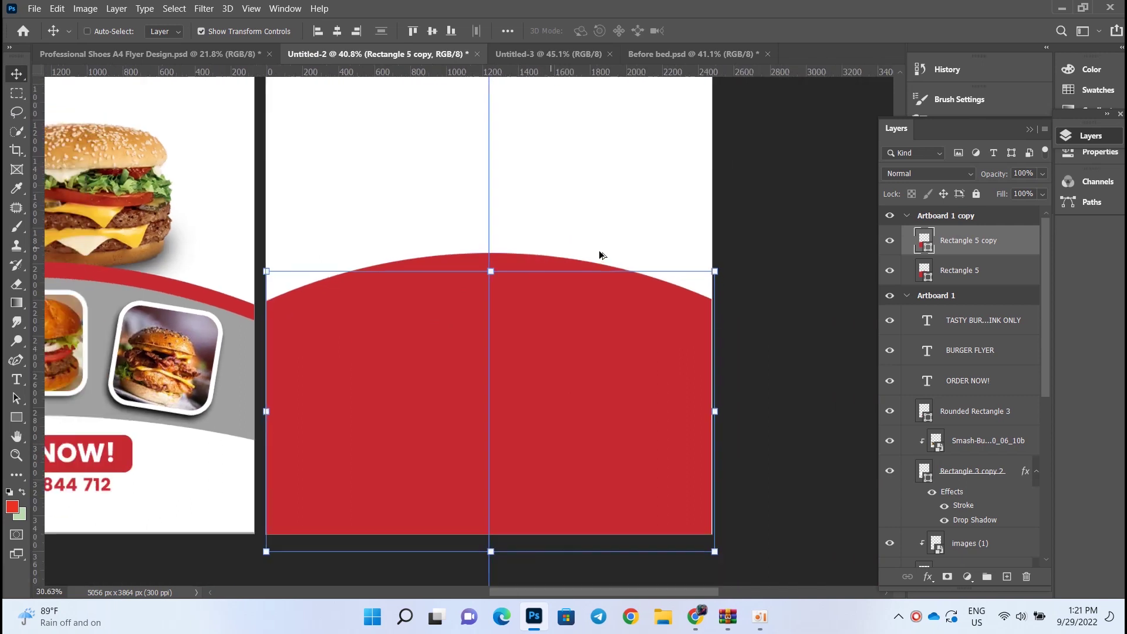
scroll(738, 298, "down", 1)
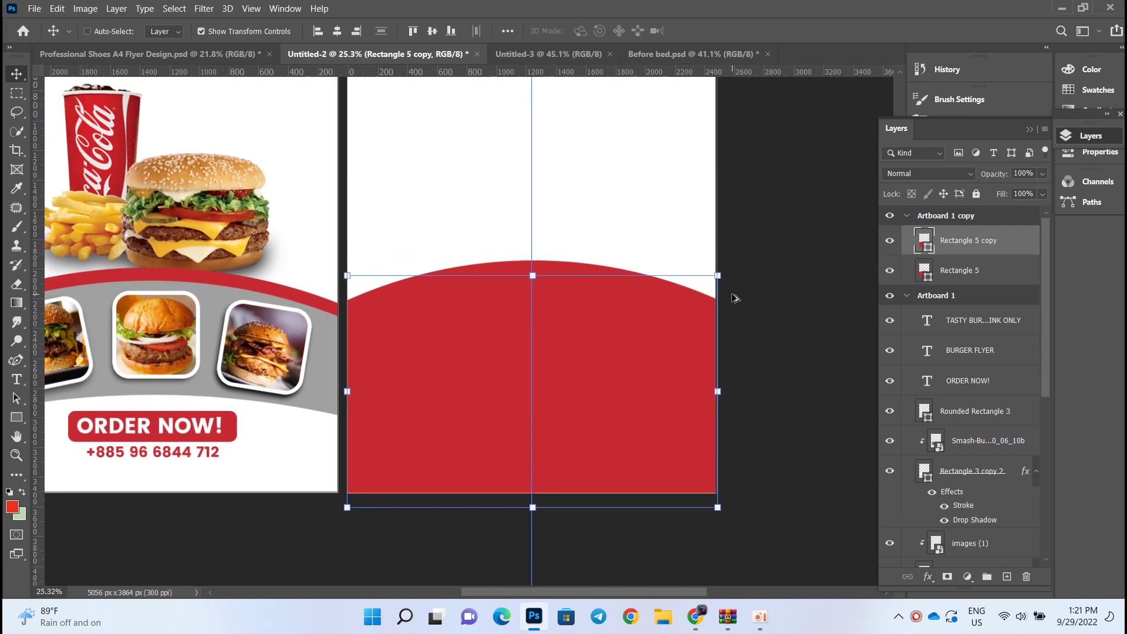
left_click(13, 506)
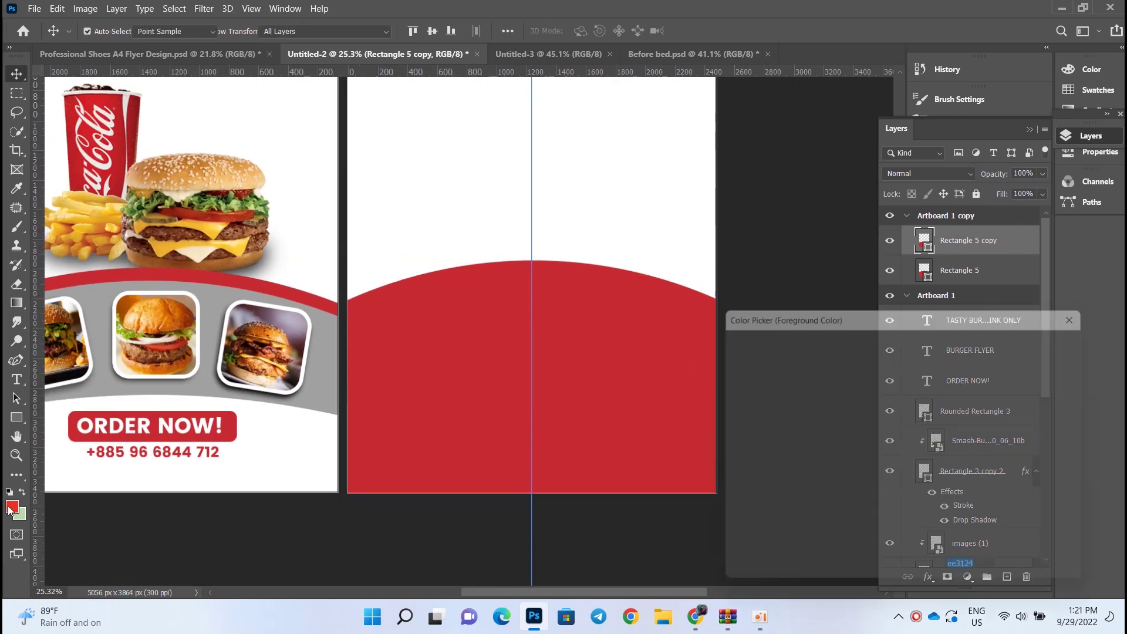
left_click(739, 423)
left_click_drag(739, 424, 731, 400)
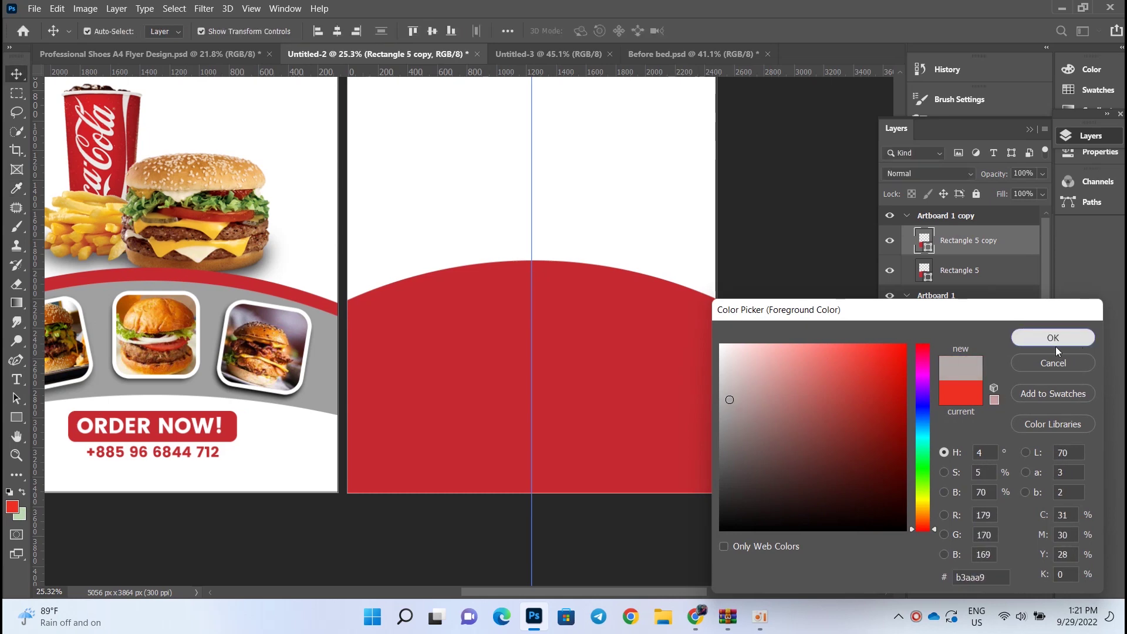
left_click(1052, 337)
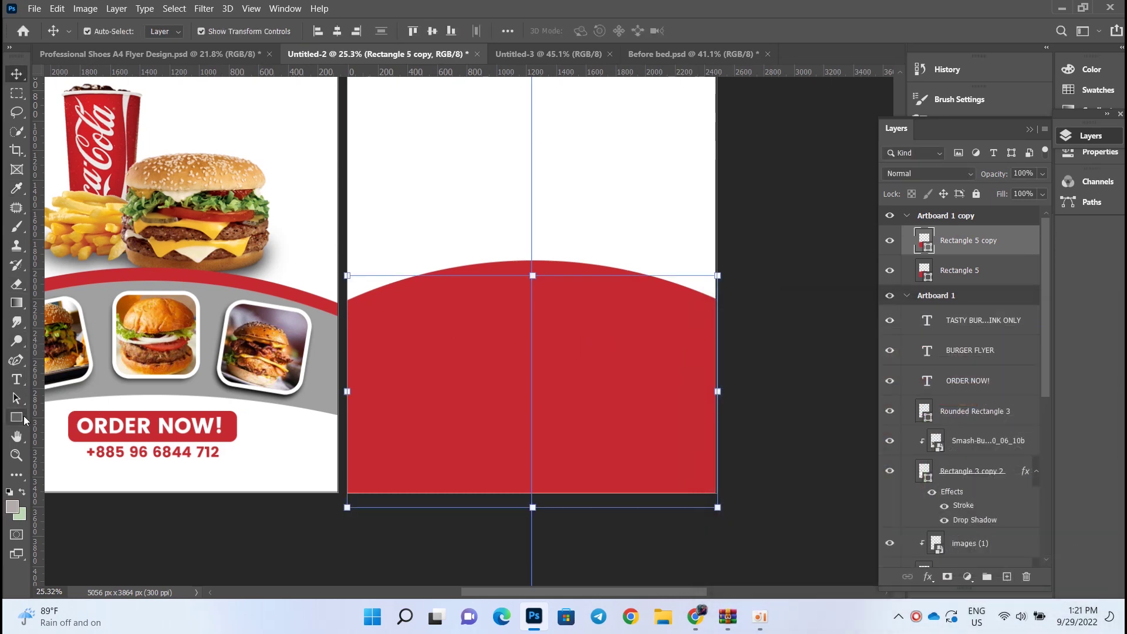
Fill Rectangle 5 copy with grey, leaving a thin red arched band above it.
left_click(17, 416)
left_click(167, 32)
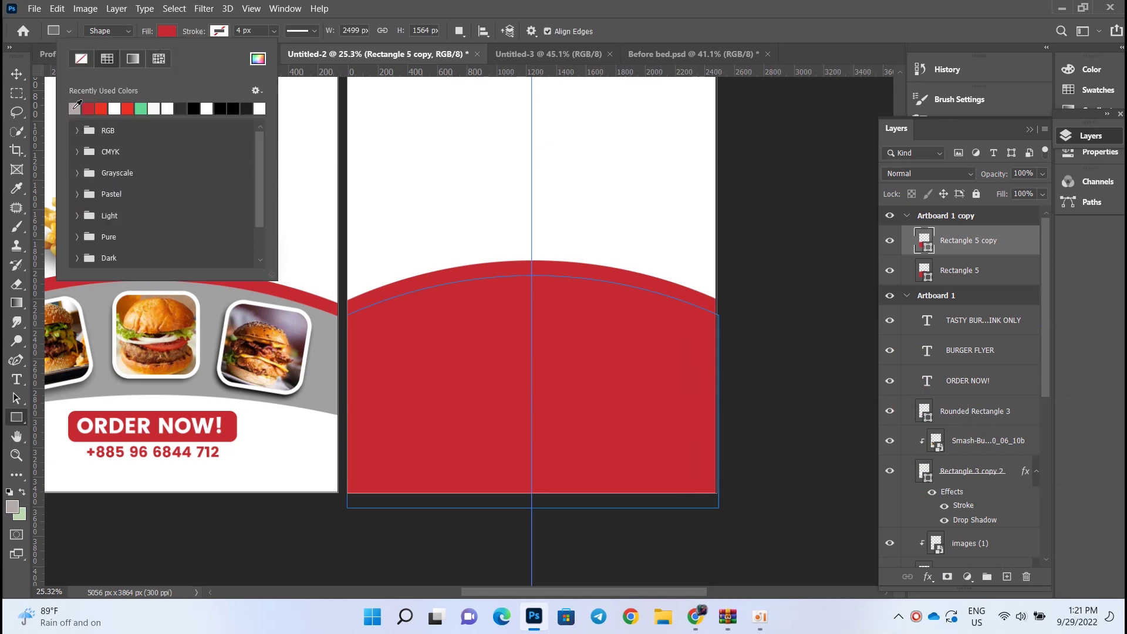
left_click(76, 108)
left_click(16, 74)
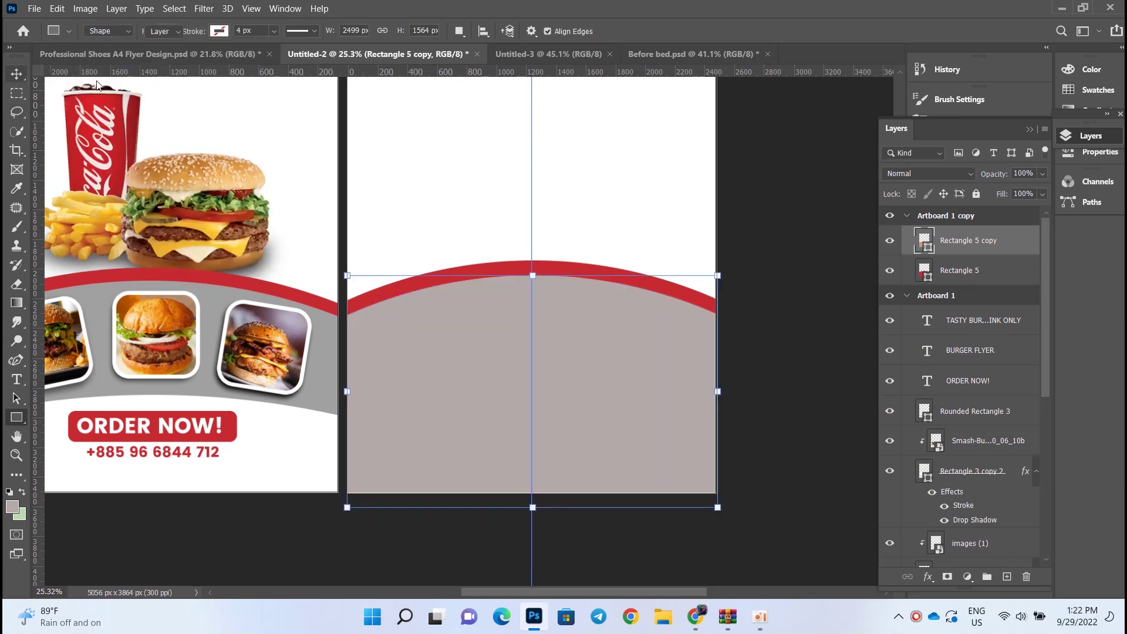
left_click(780, 241)
scroll(581, 285, "down", 2)
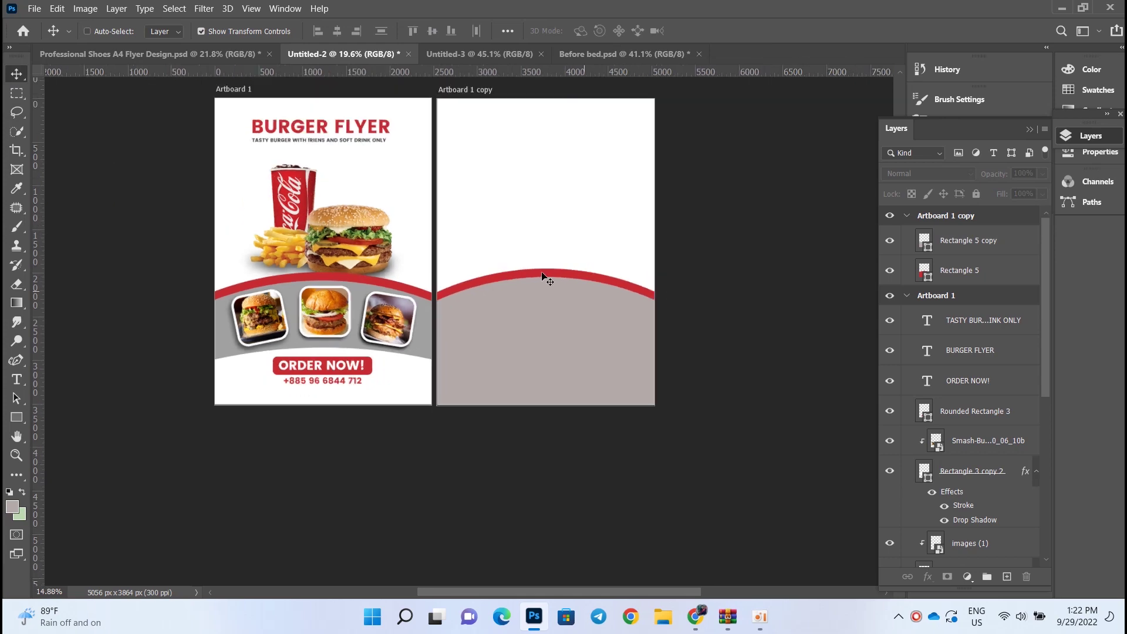
scroll(604, 246, "down", 1)
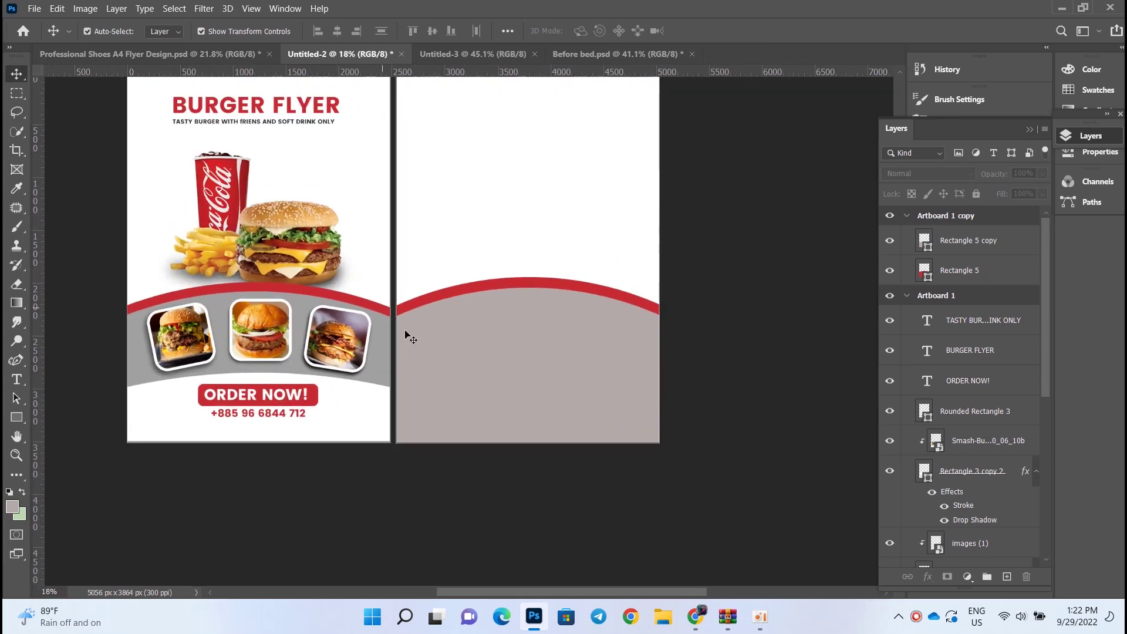
scroll(346, 303, "up", 3)
scroll(378, 322, "down", 3)
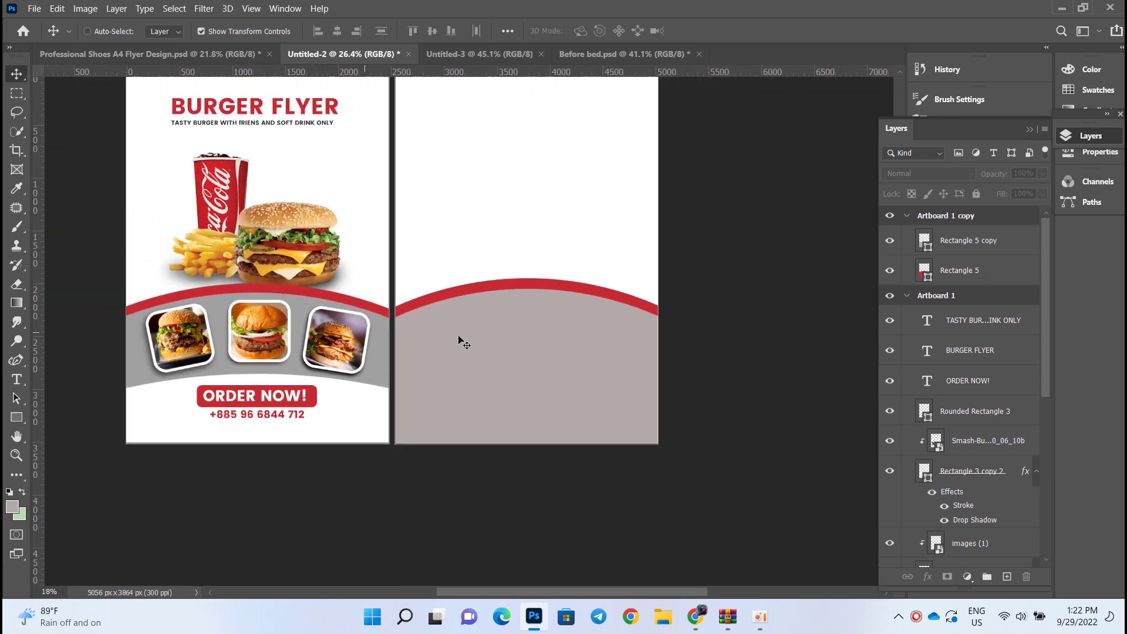
scroll(526, 357, "up", 1)
scroll(527, 357, "down", 1)
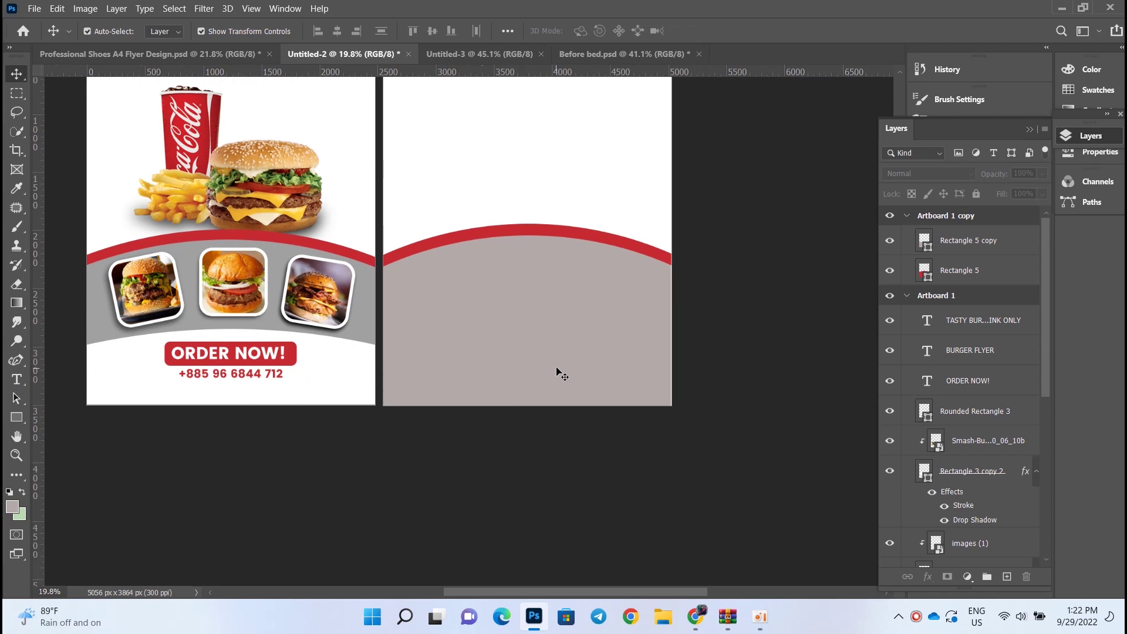
scroll(548, 328, "down", 1)
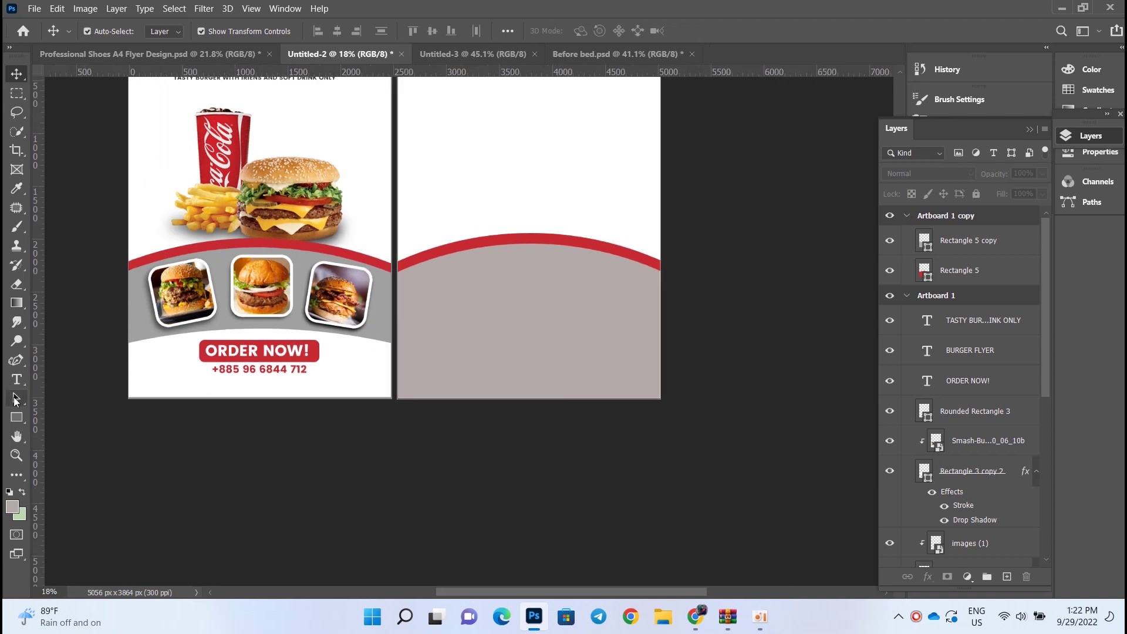
Draw a 2508 × 735 px white rectangle with no outline across the artboard bottom.
left_click(16, 419)
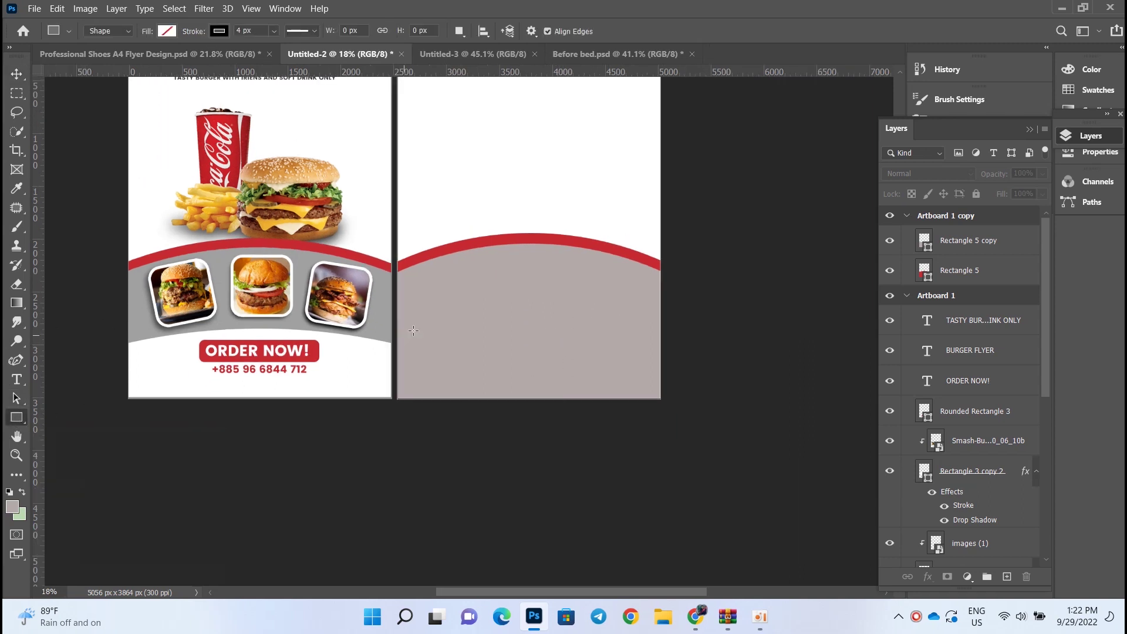
left_click_drag(397, 322, 661, 398)
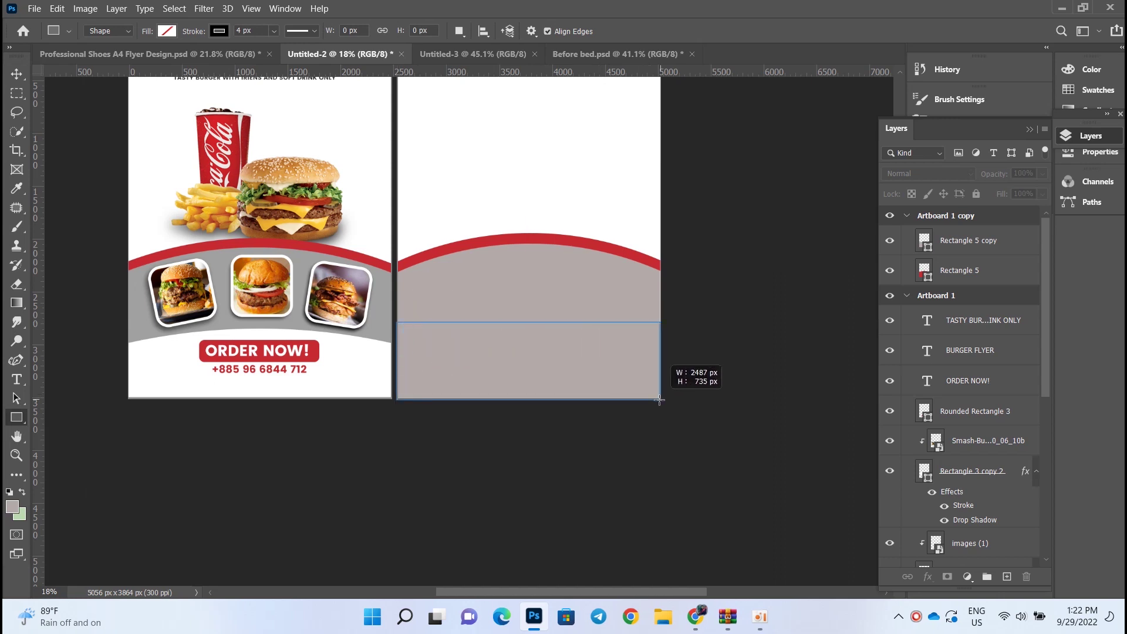
left_click_drag(661, 399, 658, 395)
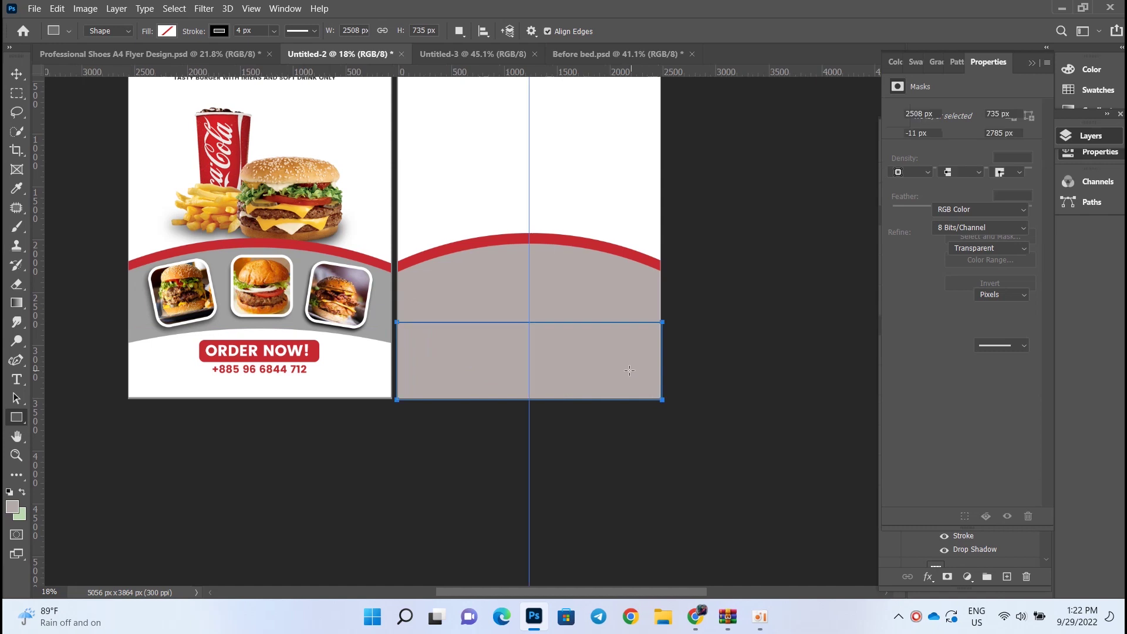
left_click(168, 32)
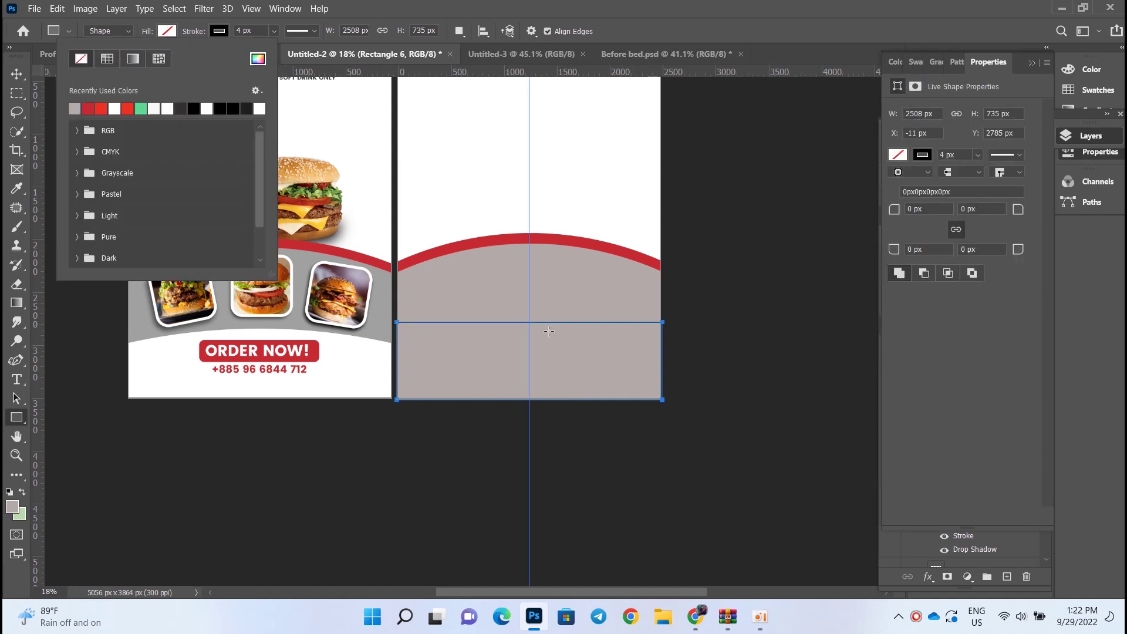
left_click(220, 31)
left_click(134, 58)
left_click(170, 32)
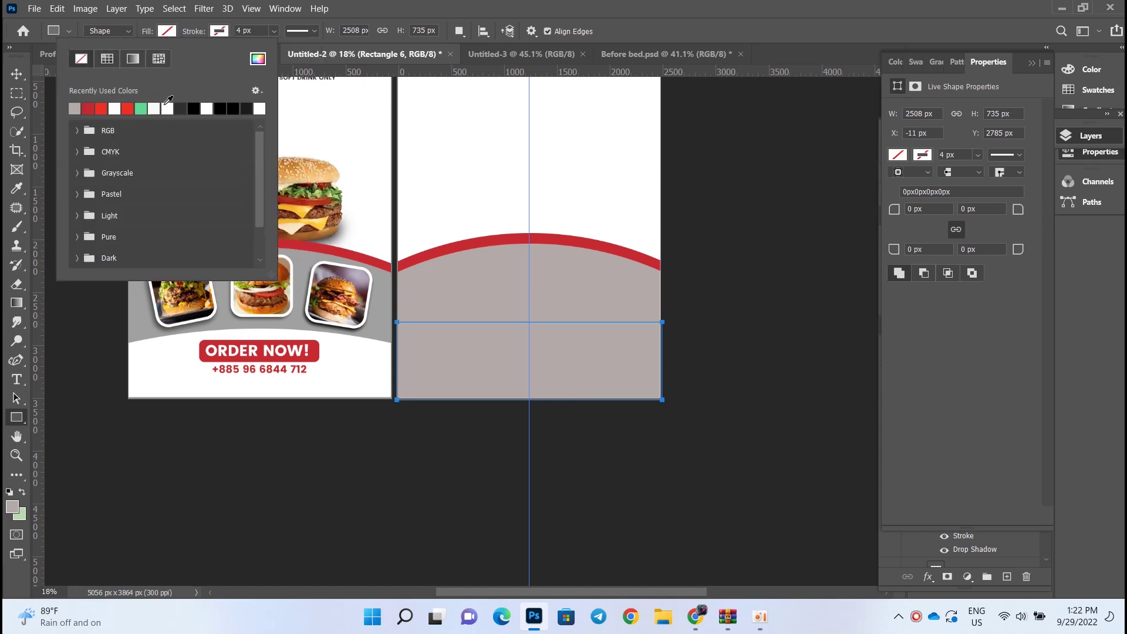
left_click(167, 108)
key("v")
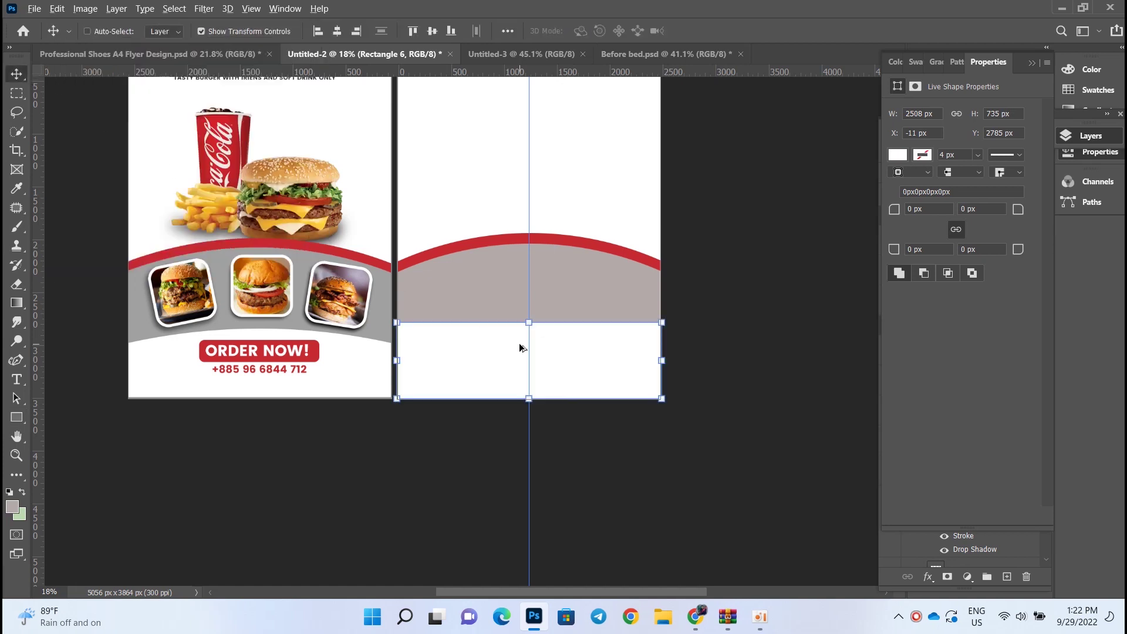
scroll(519, 347, "up", 1)
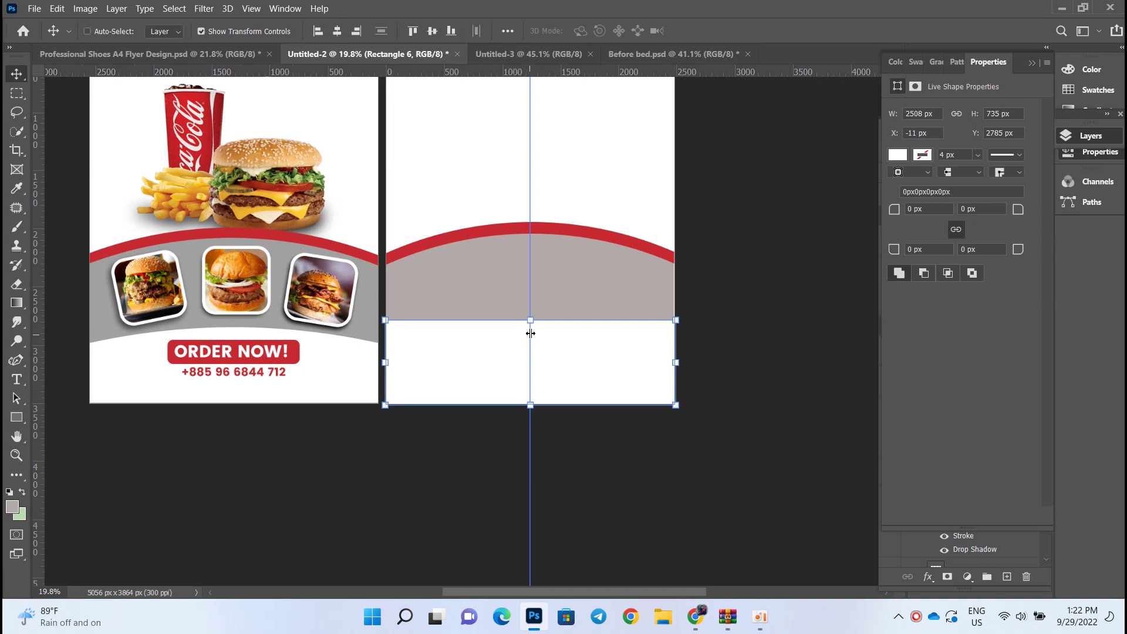
left_click(17, 360)
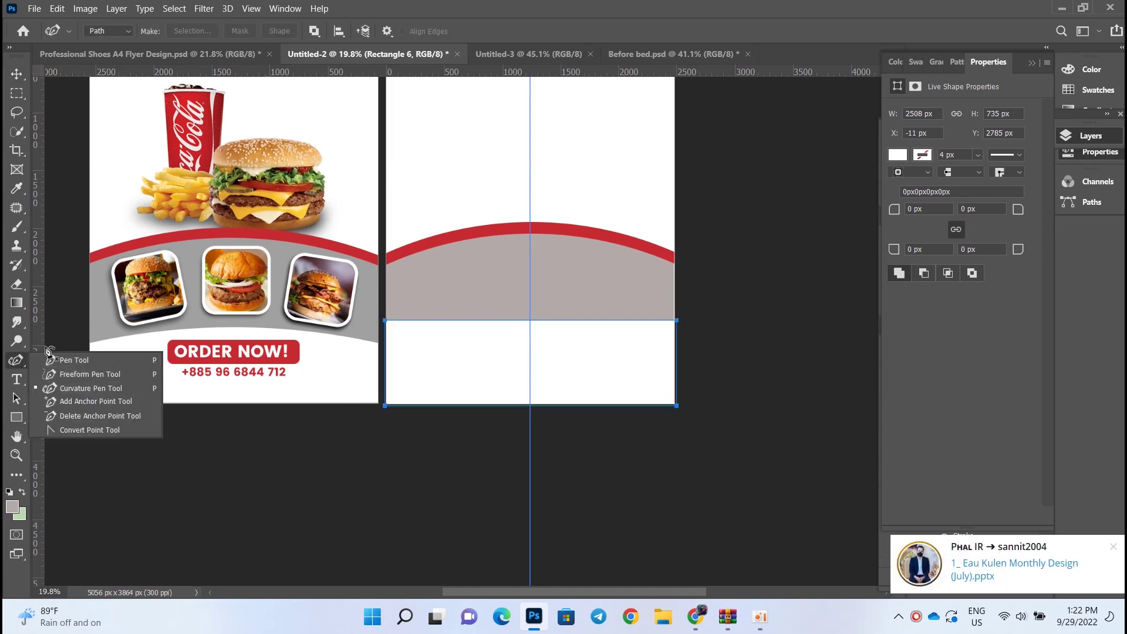
Pull Rectangle 6's top-edge midpoint up into an arc, converting it to a regular path.
left_click(60, 384)
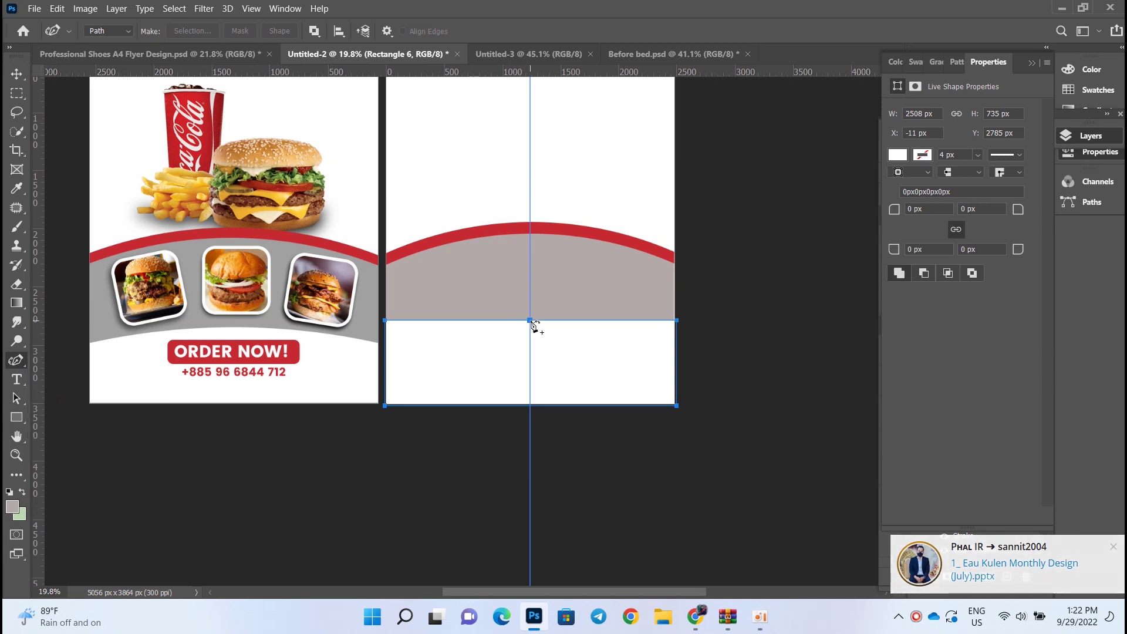
left_click_drag(530, 320, 527, 297)
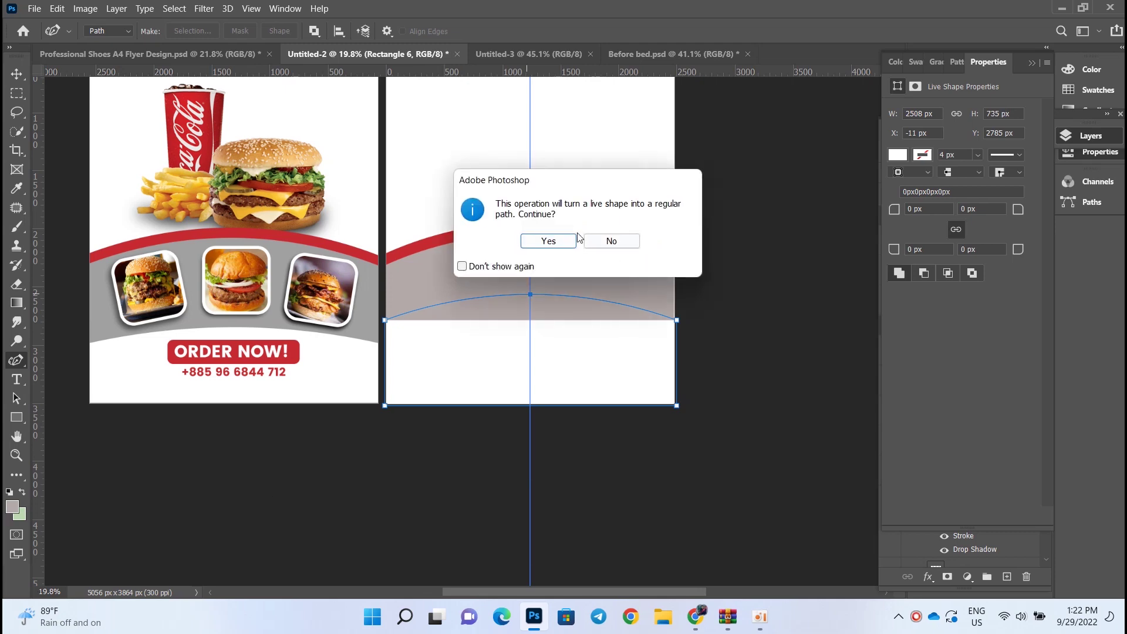
left_click(548, 241)
key("v")
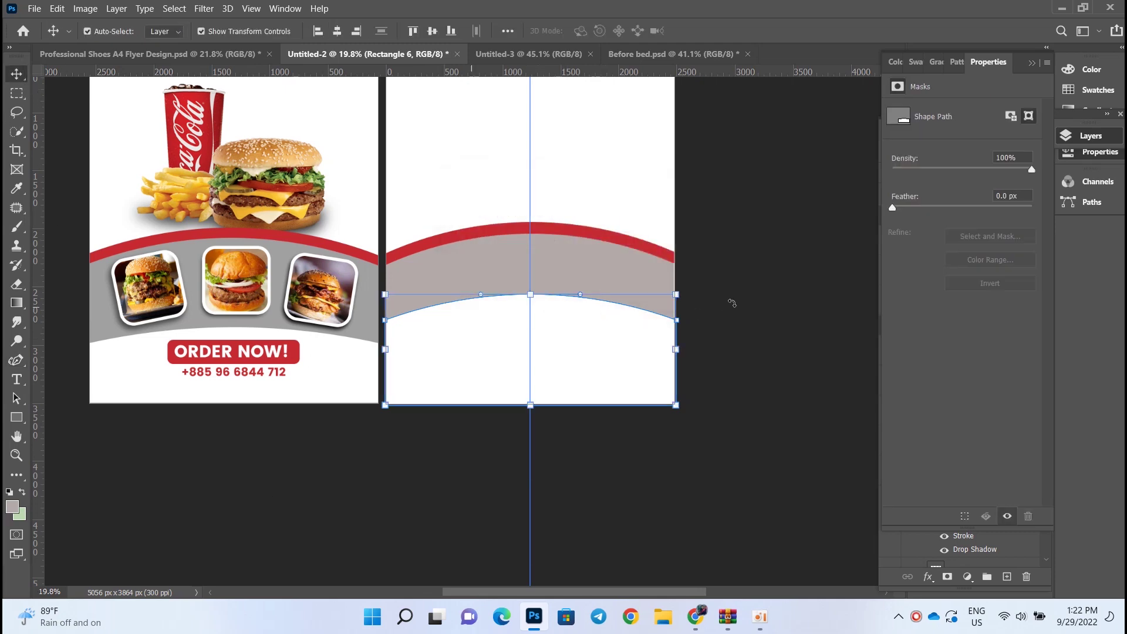
left_click(616, 327)
scroll(637, 297, "down", 2)
scroll(659, 297, "up", 3)
scroll(649, 313, "up", 2)
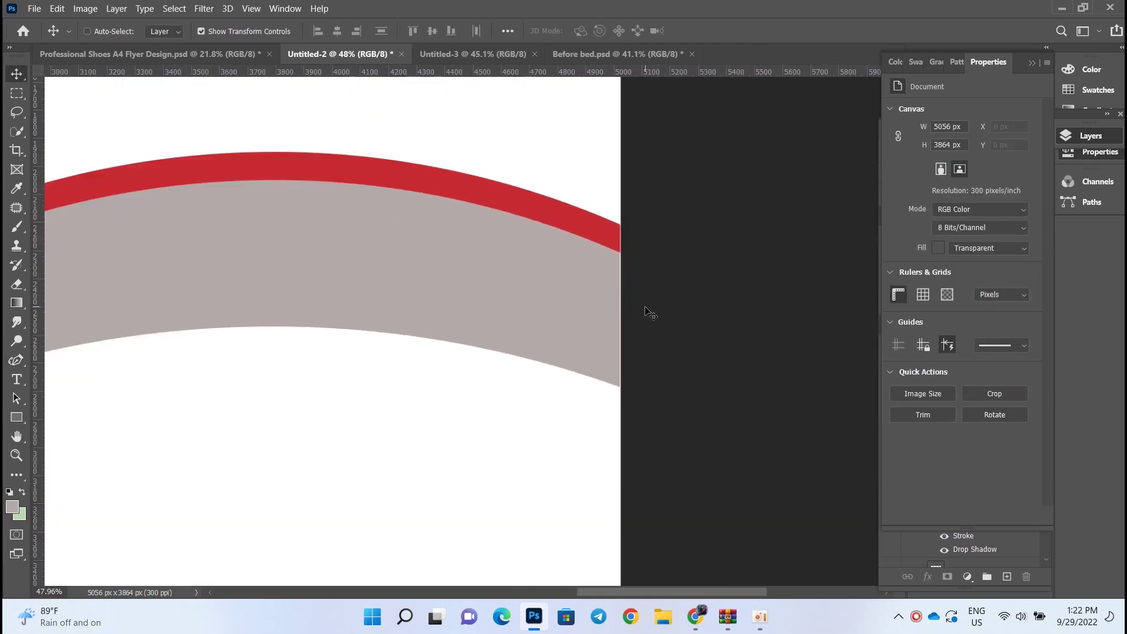
scroll(650, 313, "down", 3)
scroll(516, 258, "up", 1)
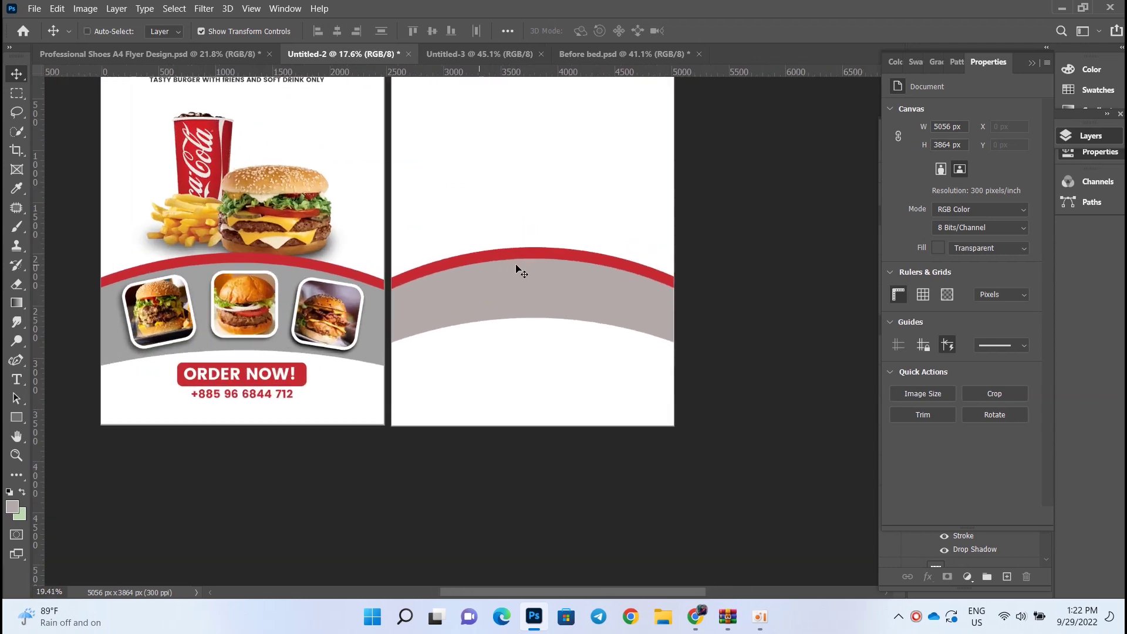
left_click(556, 299)
Select Rectangle 5 and its copy together and nudge both up slightly.
left_click(721, 237)
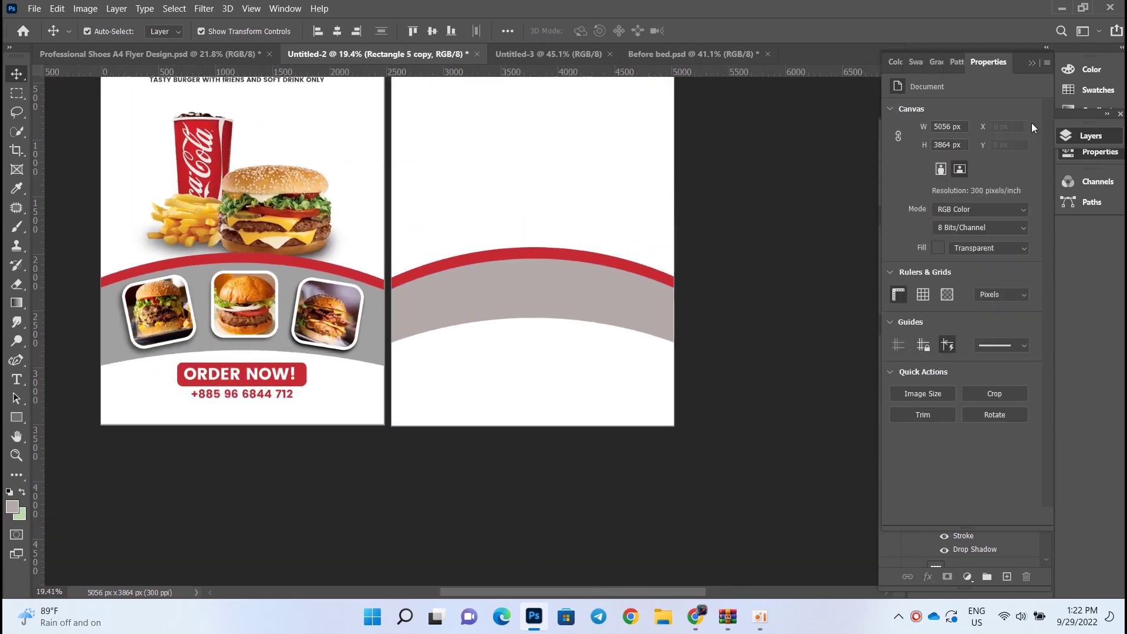
left_click(1092, 135)
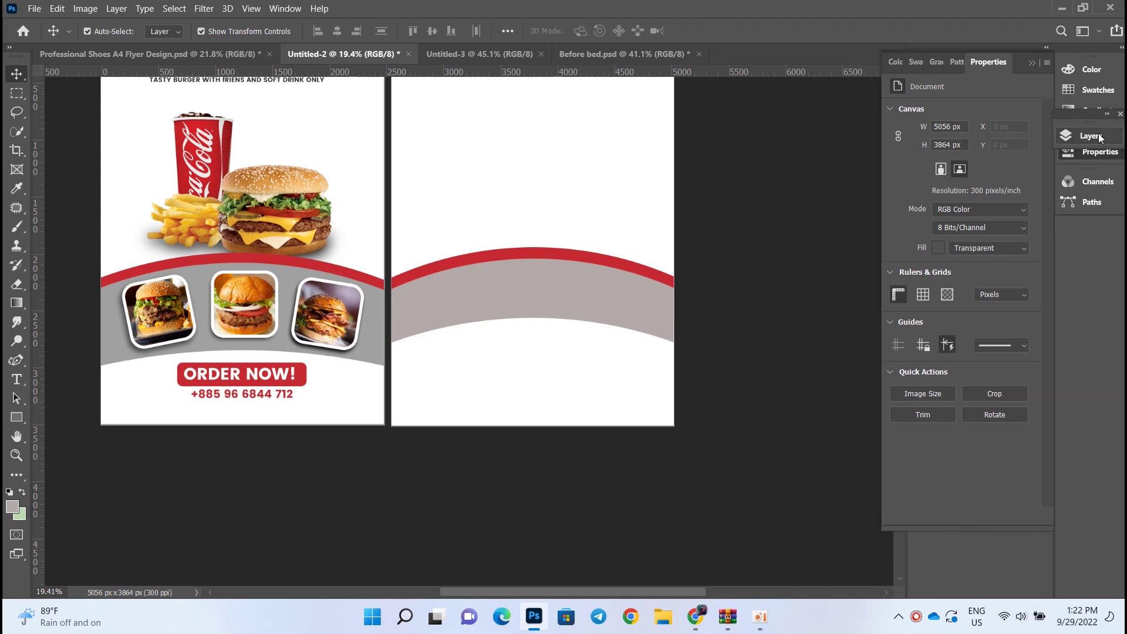
left_click(1100, 138)
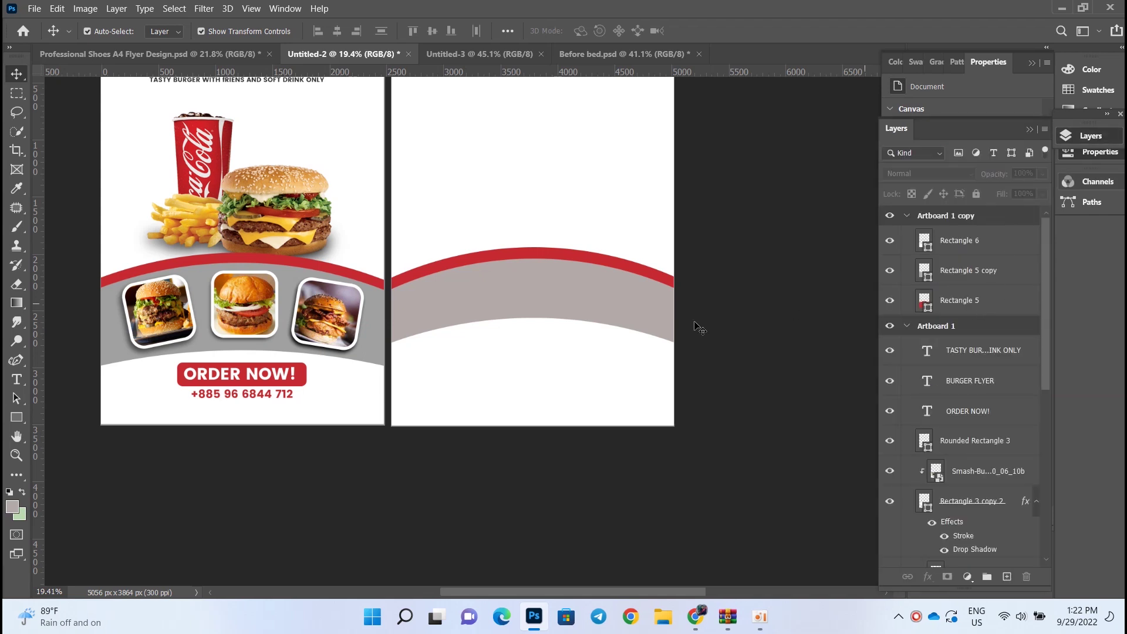
left_click(556, 253)
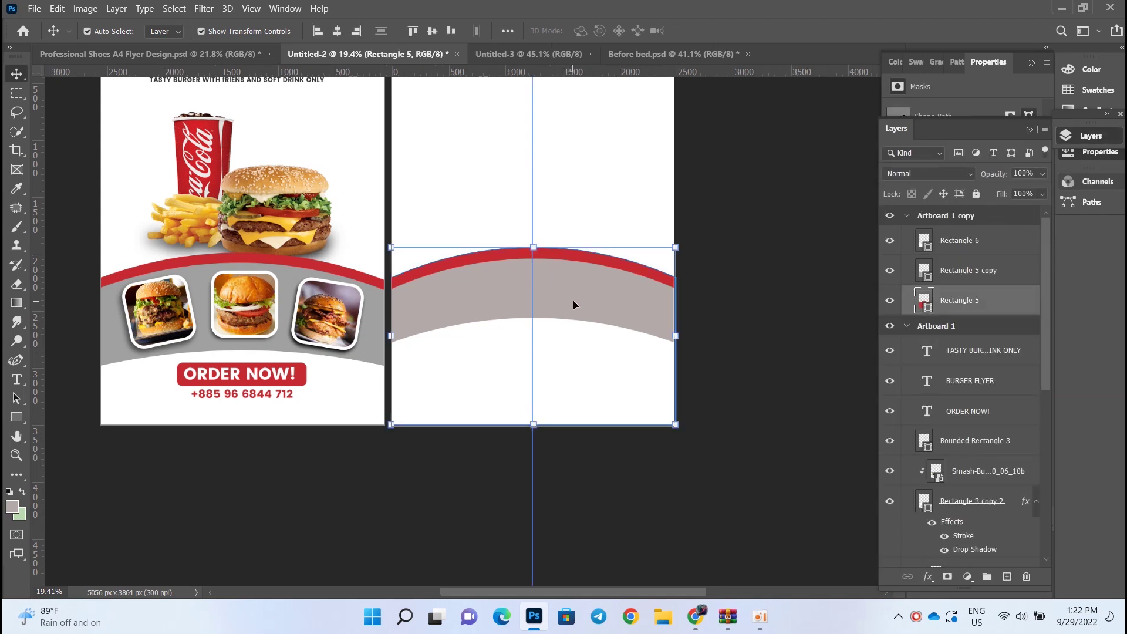
left_click(1010, 278, "shift")
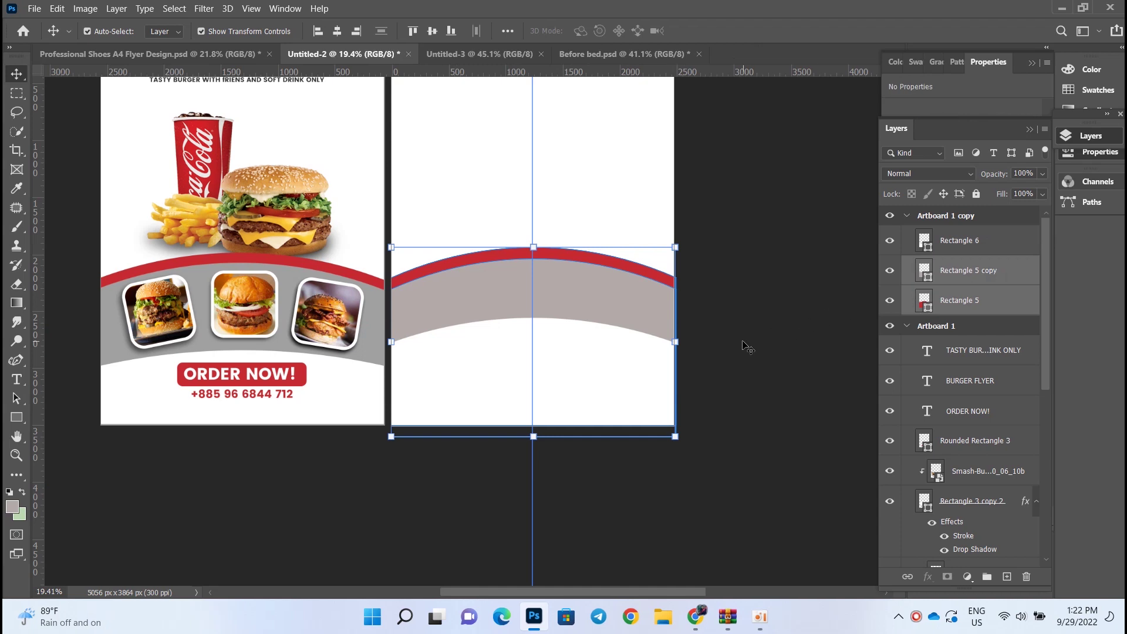
key("shift+Up")
key("shift+Up")
key("shift+Up")
key("shift+Up")
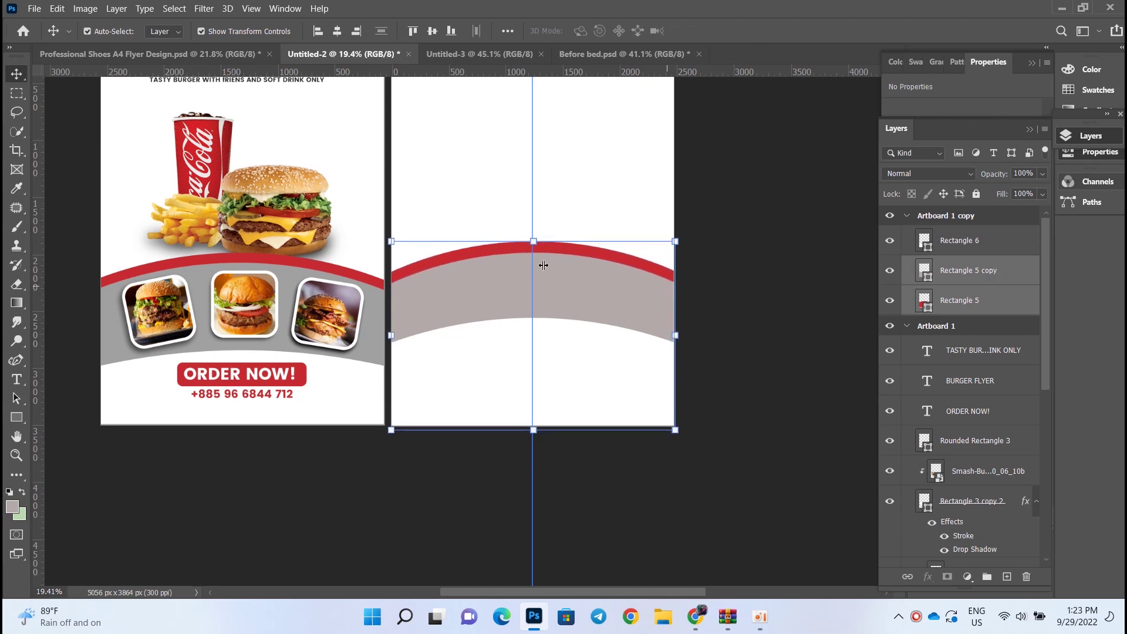
Nudge the white curved Rectangle 6 down slightly to widen the grey band.
scroll(740, 341, "up", 3)
left_click(523, 307)
scroll(516, 347, "down", 3)
scroll(517, 346, "up", 1)
scroll(516, 346, "up", 1)
scroll(535, 317, "up", 1)
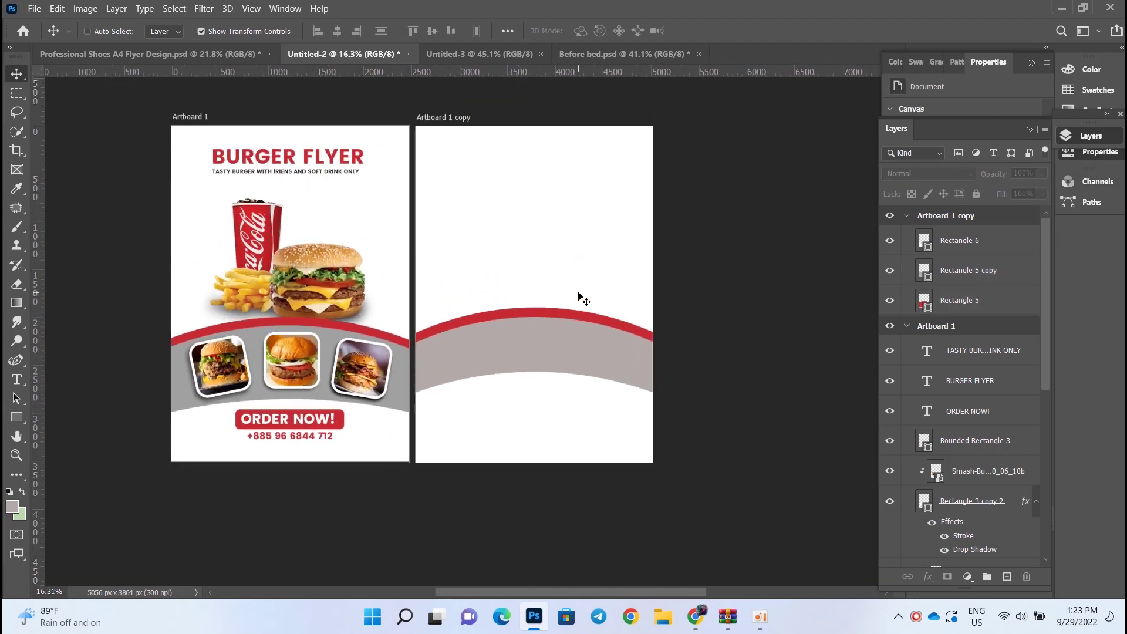
scroll(555, 352, "up", 1)
left_click(547, 396, "ctrl")
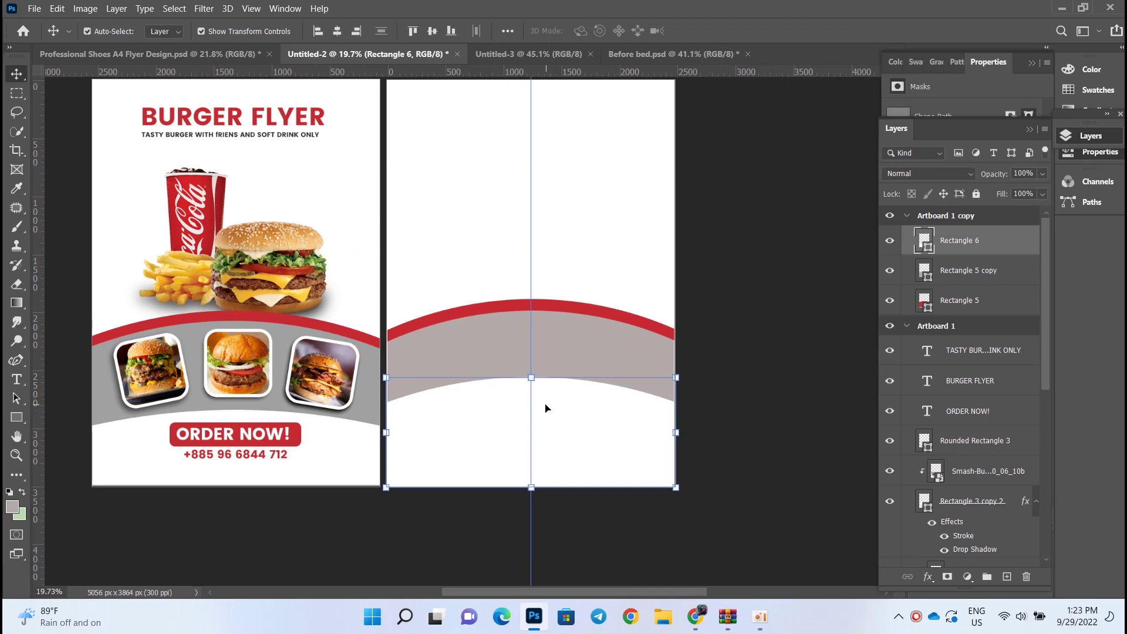
key("shift+Down")
key("shift+Down")
key("shift+Down")
key("shift+Down")
key("shift+Down")
key("shift+Down")
left_click(769, 350)
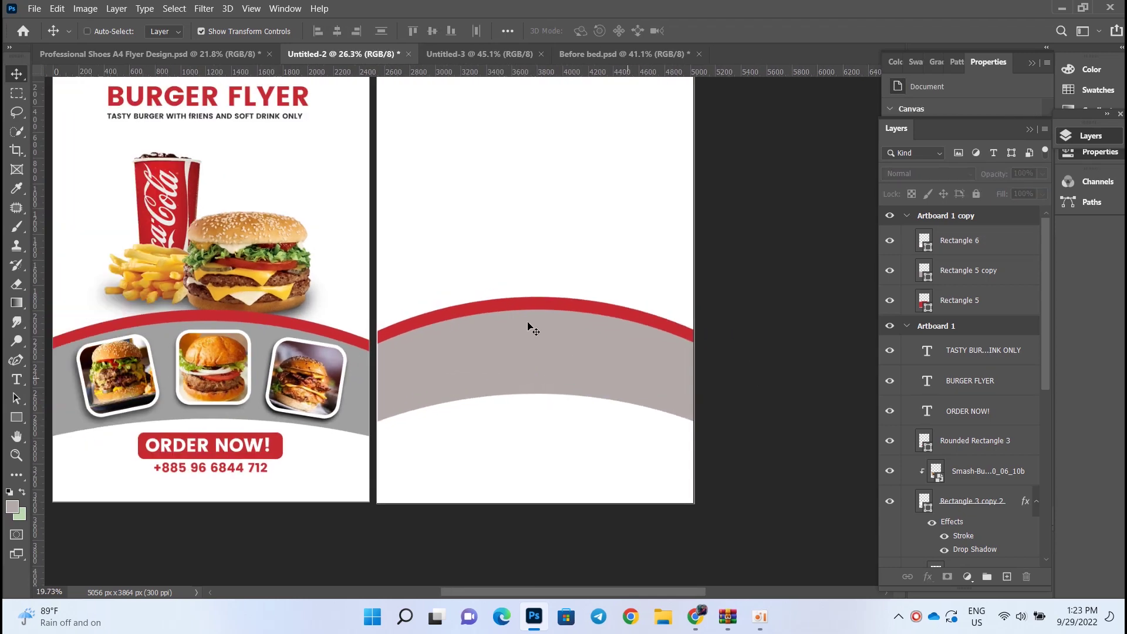
Choose the Rectangle Tool from the shape tool group.
left_click(16, 417)
right_click(16, 417)
left_click(75, 415)
scroll(482, 344, "up", 1)
Draw a 557 × 557 px near-white square with no outline on the grey band.
scroll(473, 343, "up", 1)
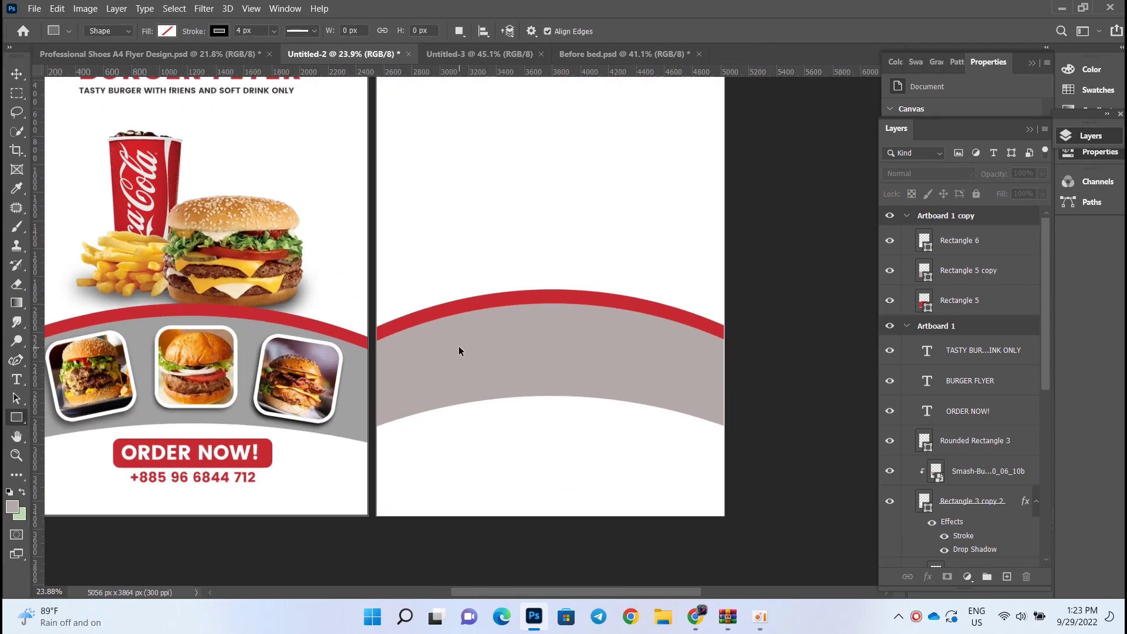
left_click_drag(432, 339, 499, 437)
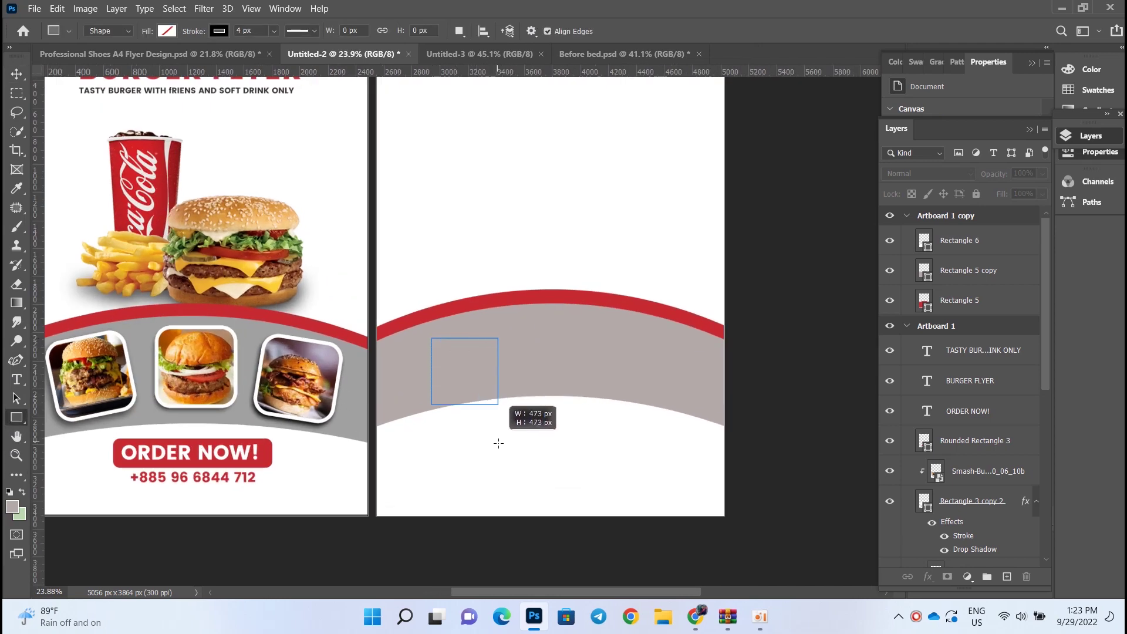
left_click_drag(499, 436, 510, 427)
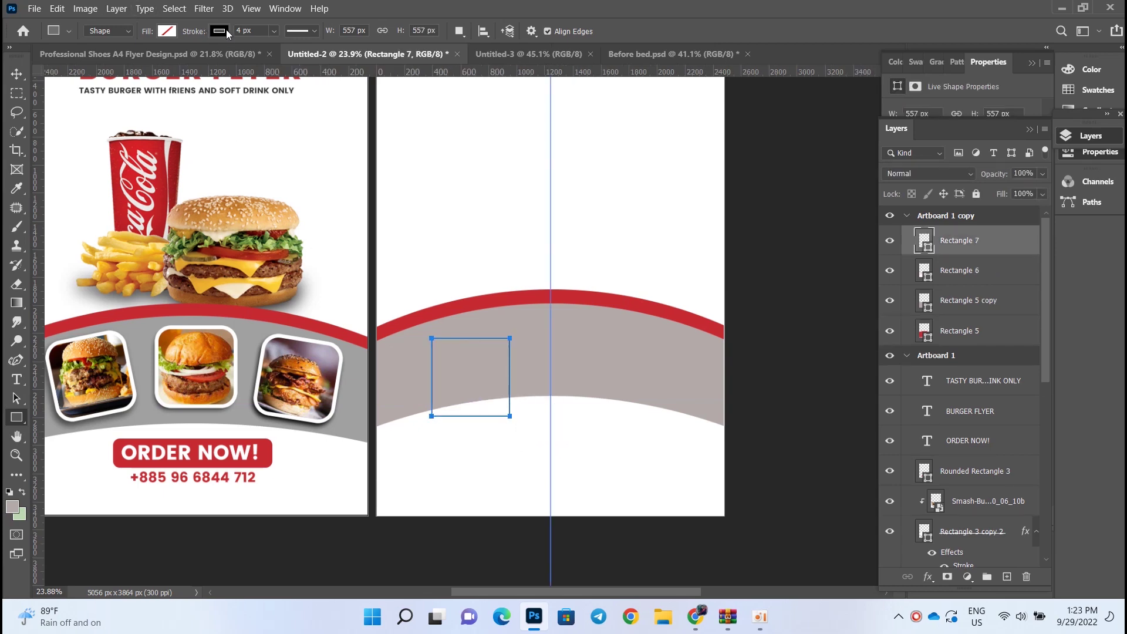
left_click(167, 31)
left_click(137, 59)
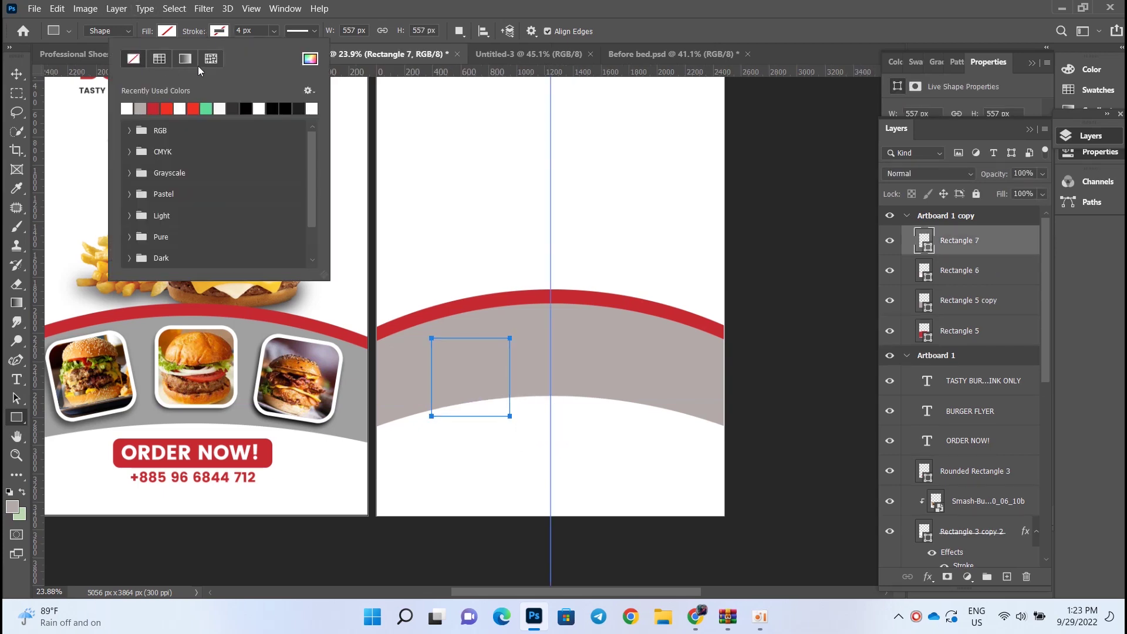
left_click(165, 28)
left_click(173, 31)
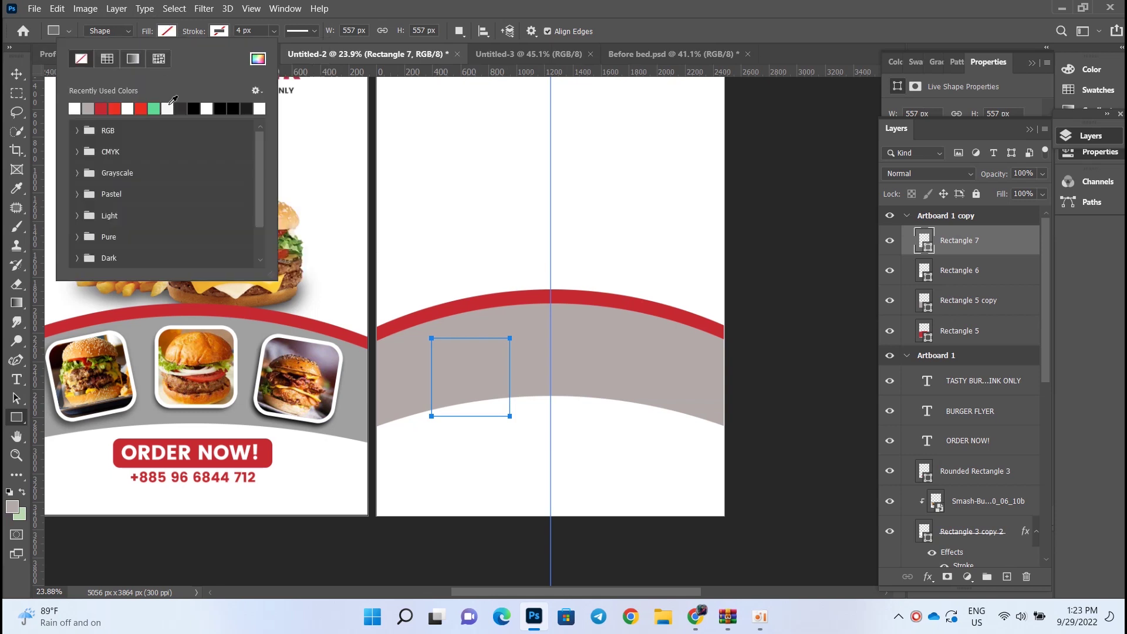
left_click(168, 108)
left_click(22, 80)
key("ctrl+plus")
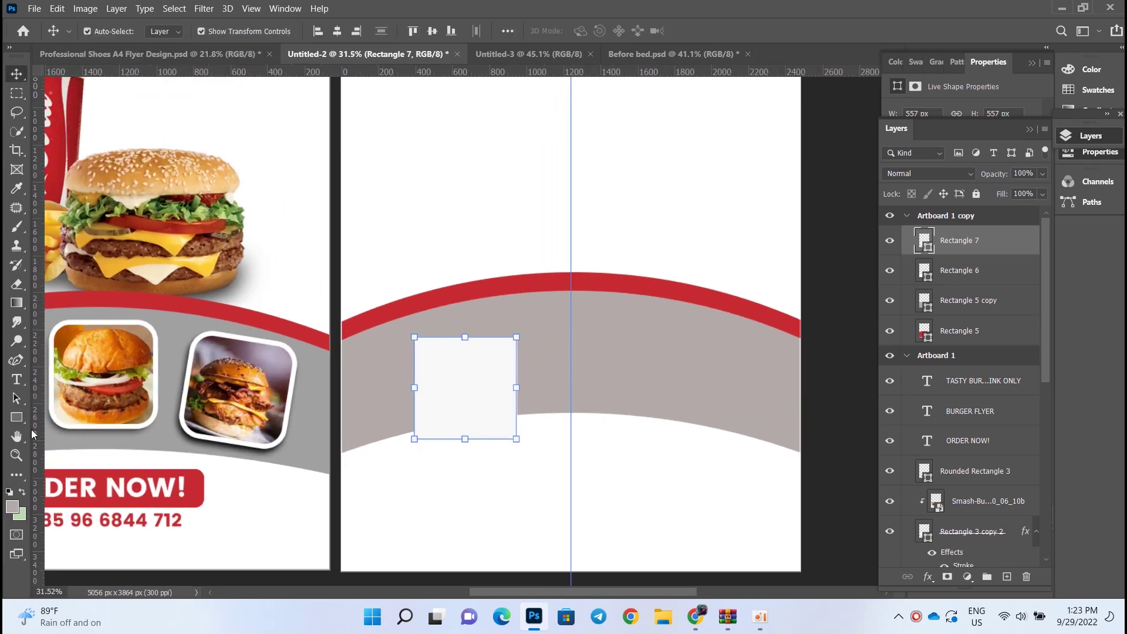
Round all four corners of the square to 64 px.
left_click(16, 417)
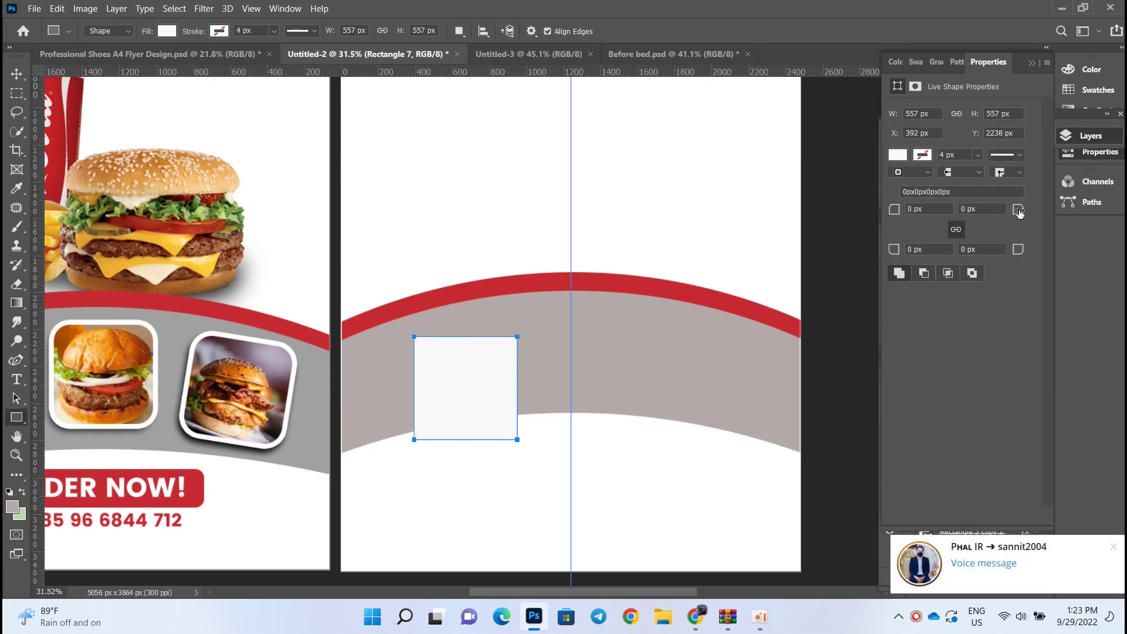
left_click_drag(1033, 250, 1063, 251)
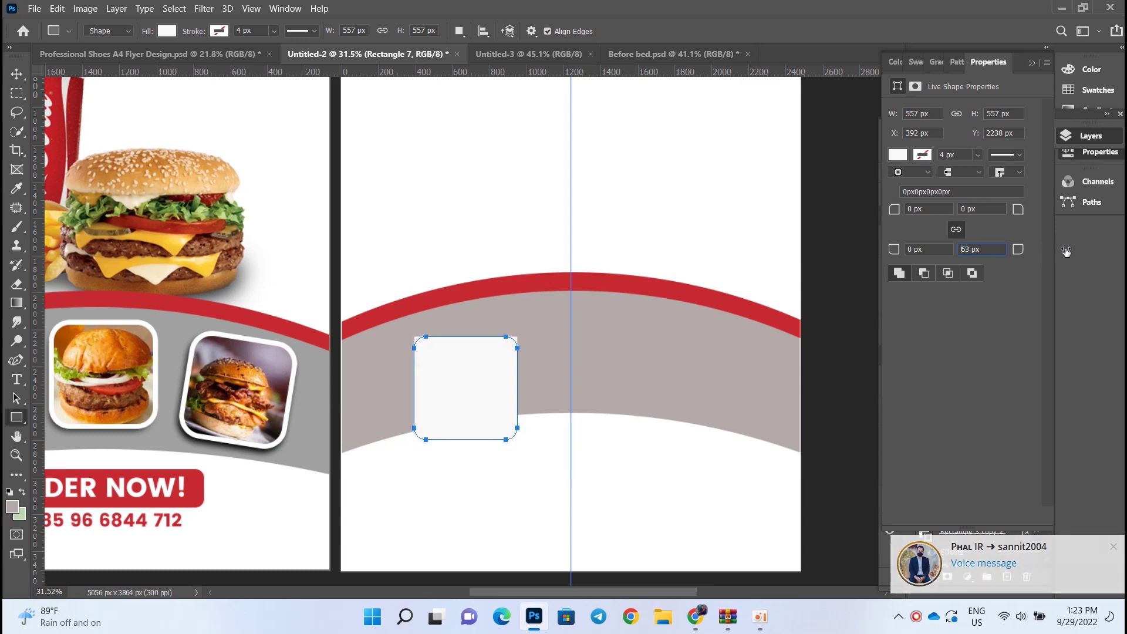
left_click(16, 73)
scroll(480, 369, "down", 1)
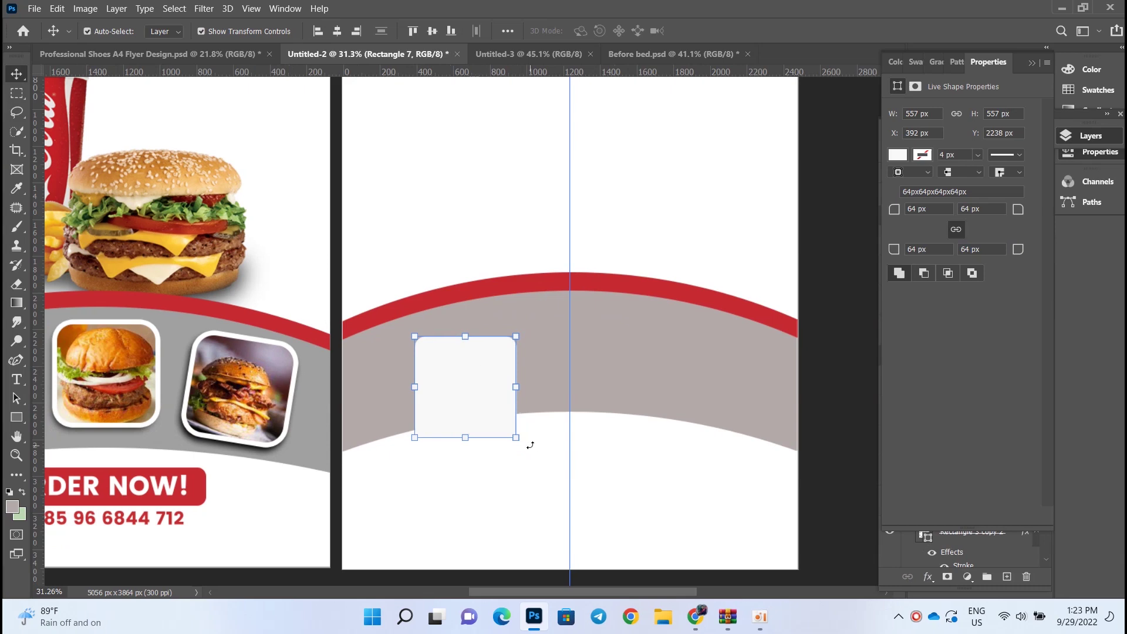
Move the square up, shrink it to 477 px, and drag out copies across the band.
left_click_drag(468, 406, 474, 373)
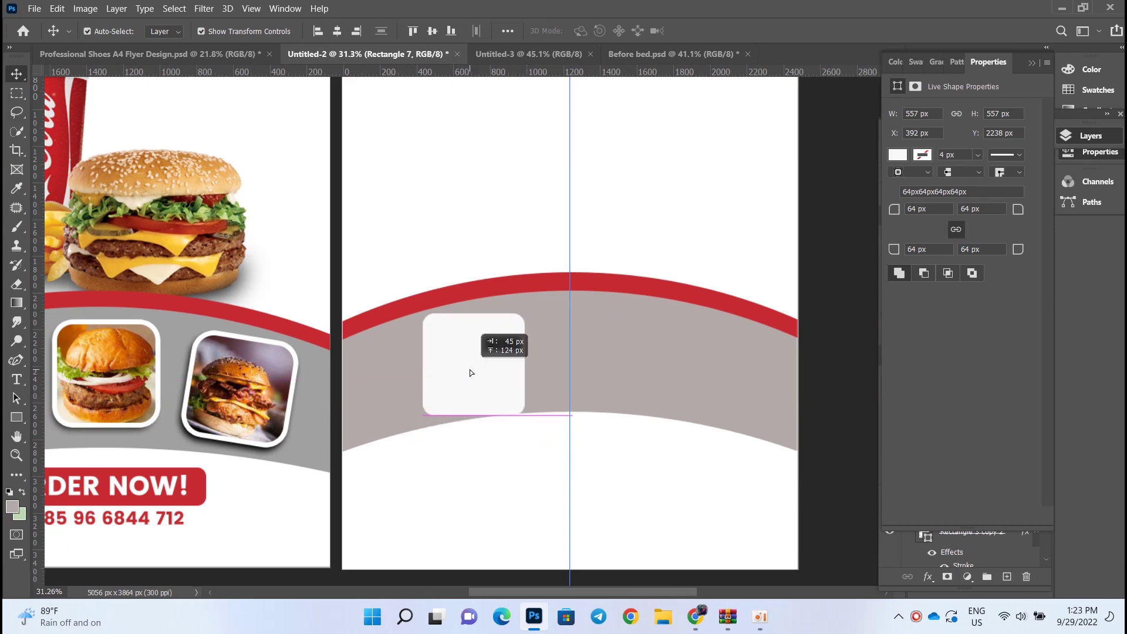
left_click_drag(522, 402, 509, 393)
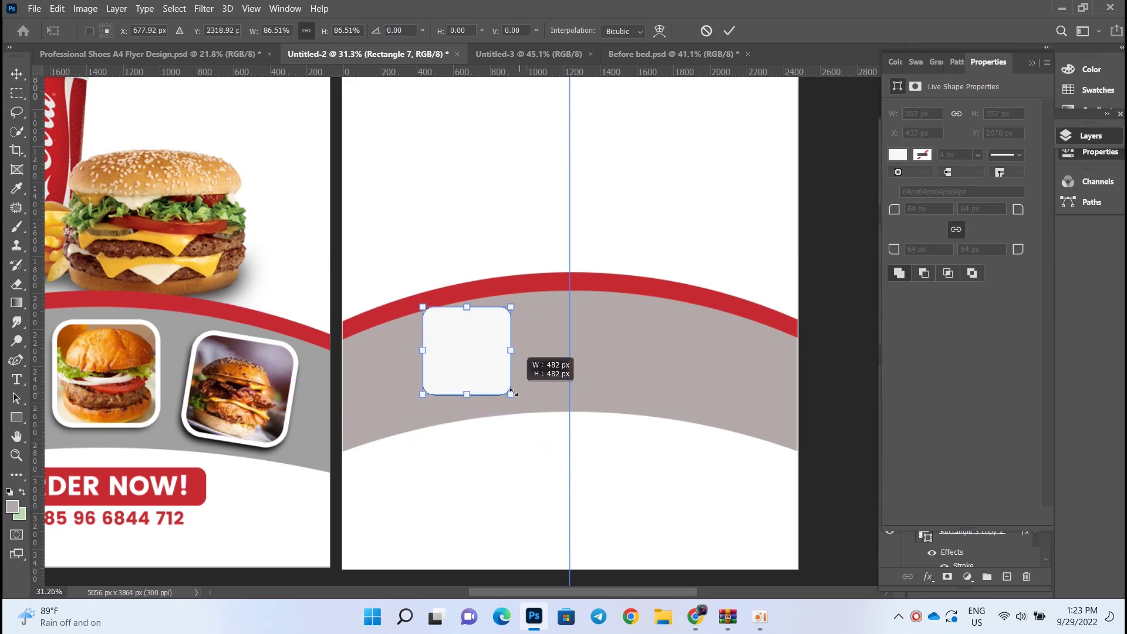
key("Return")
mouse_move(470, 365)
left_mouse_down()
mouse_move(475, 381)
mouse_move(683, 371)
left_mouse_up()
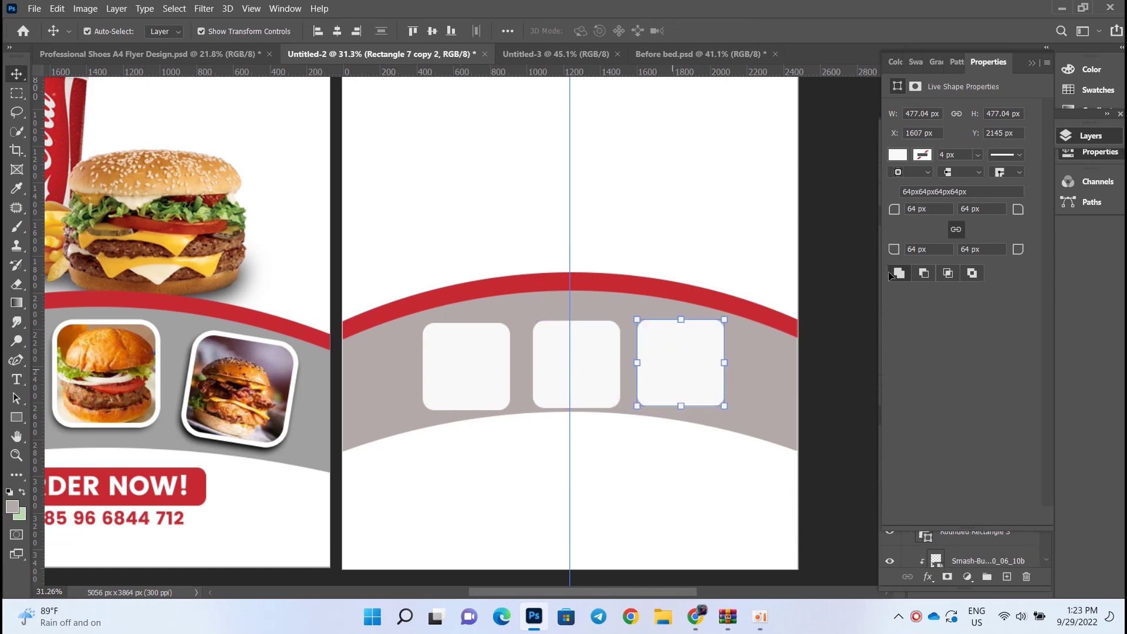
Distribute the three squares' horizontal centres evenly and align their vertical centres.
left_click(590, 368, "shift")
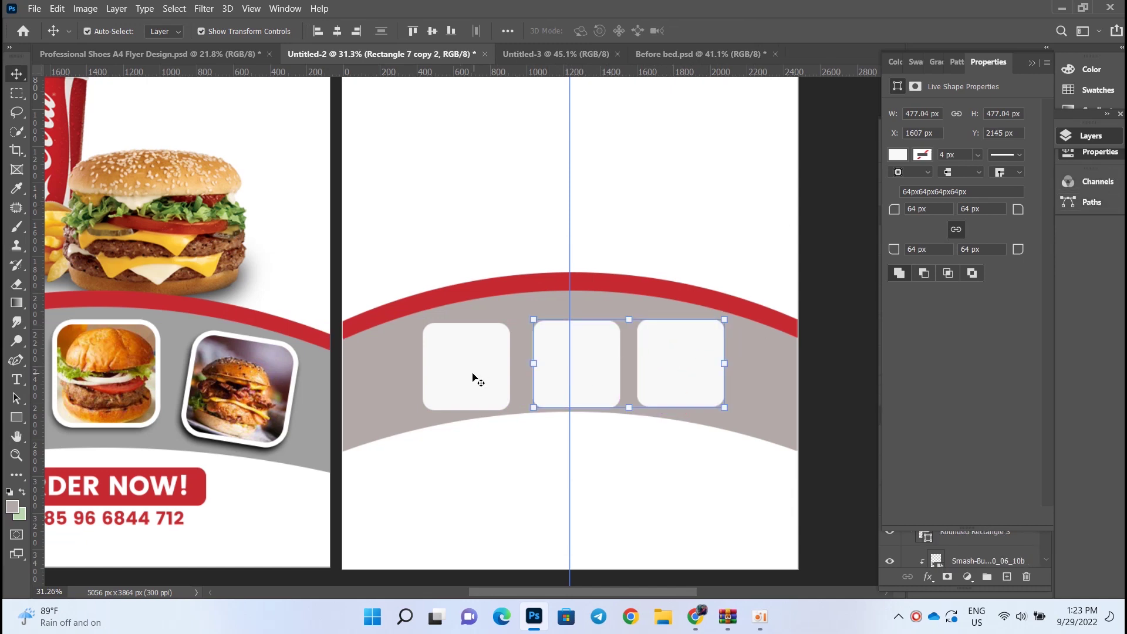
left_click(473, 376, "shift")
left_click(478, 27)
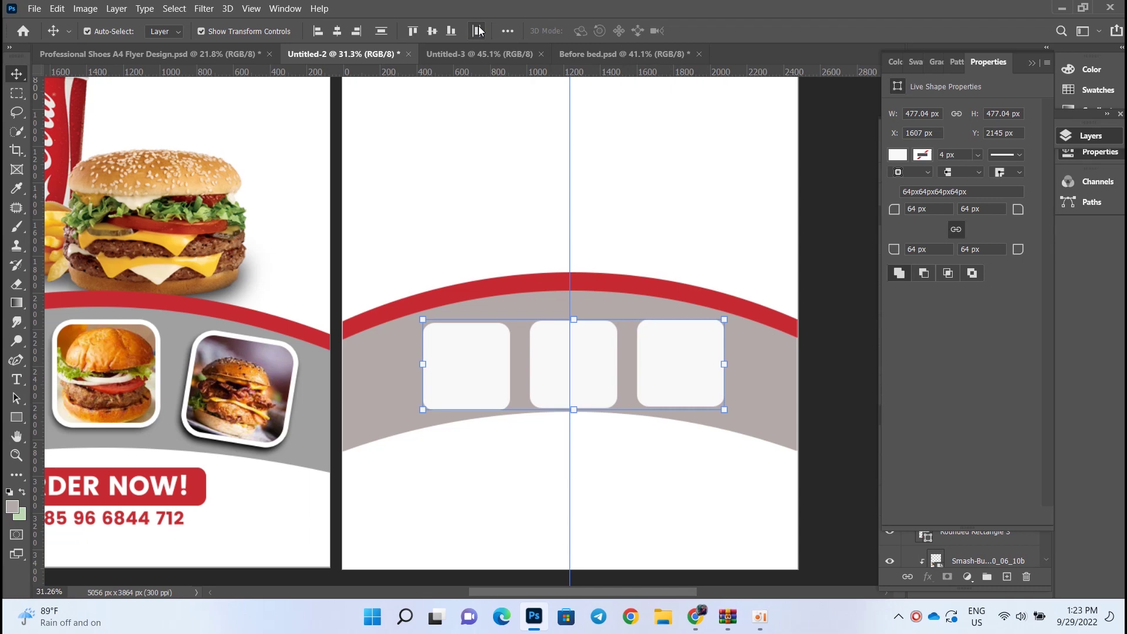
left_click(435, 33)
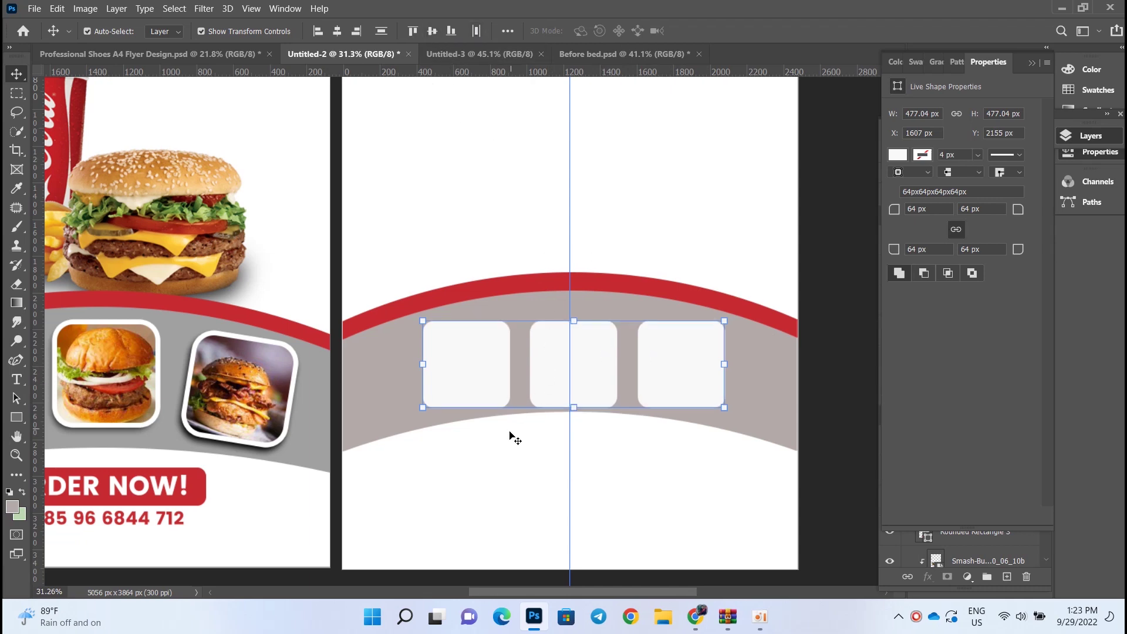
scroll(419, 355, "down", 3)
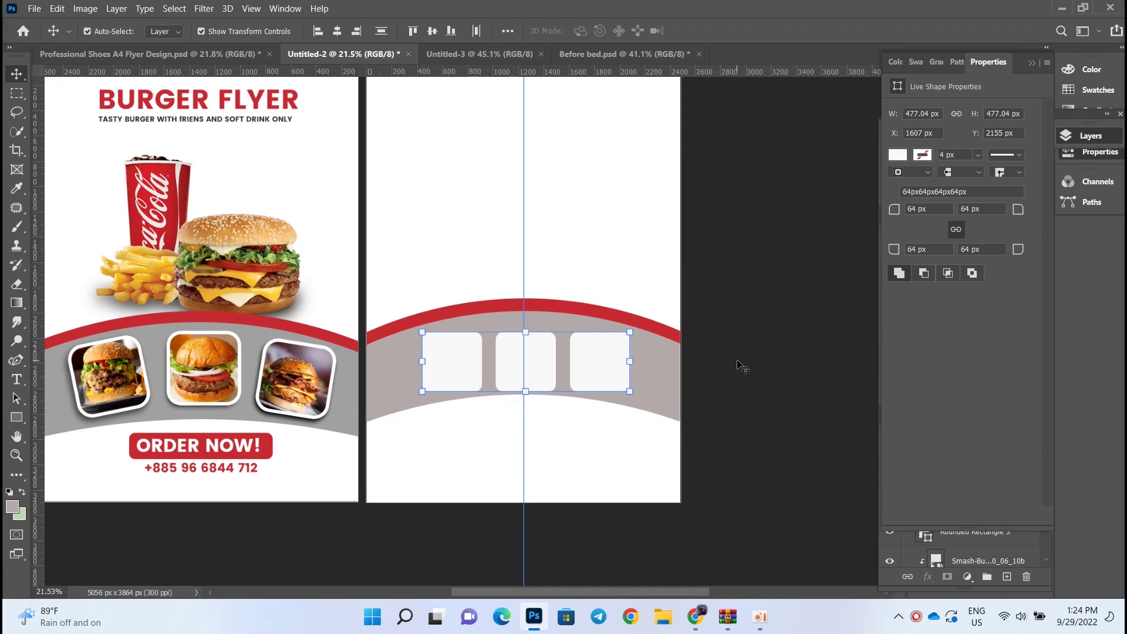
left_click(743, 366)
scroll(624, 372, "up", 1)
scroll(594, 377, "up", 1)
scroll(594, 377, "up", 1)
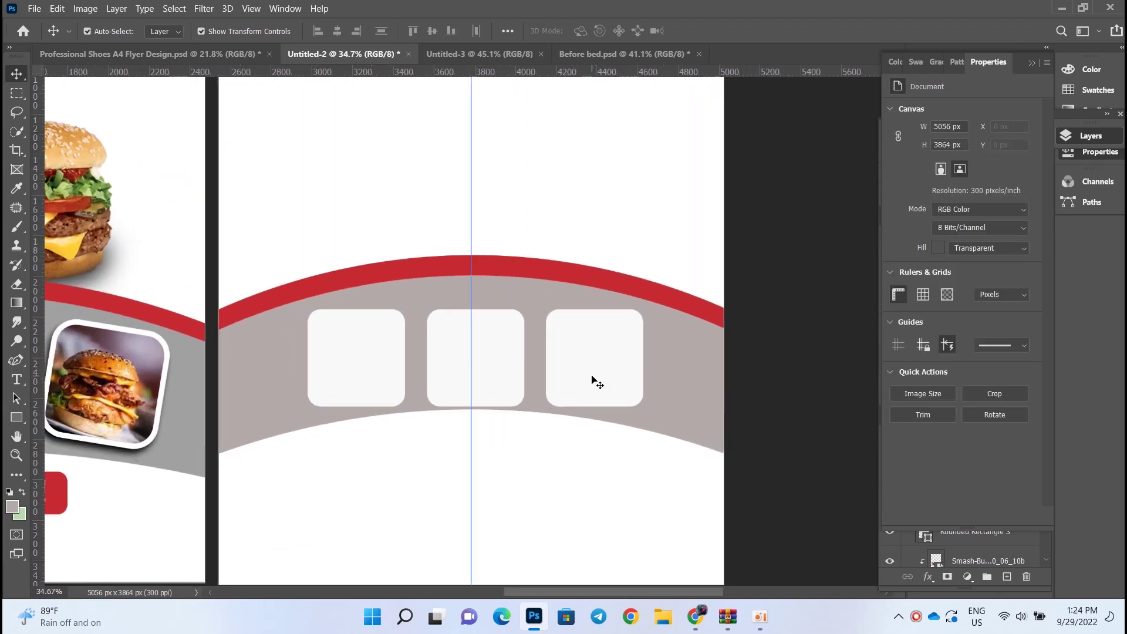
Tilt the right rounded square clockwise and the left one counter-clockwise to follow the arc.
left_click(594, 381)
scroll(594, 381, "up", 2)
scroll(639, 290, "down", 5)
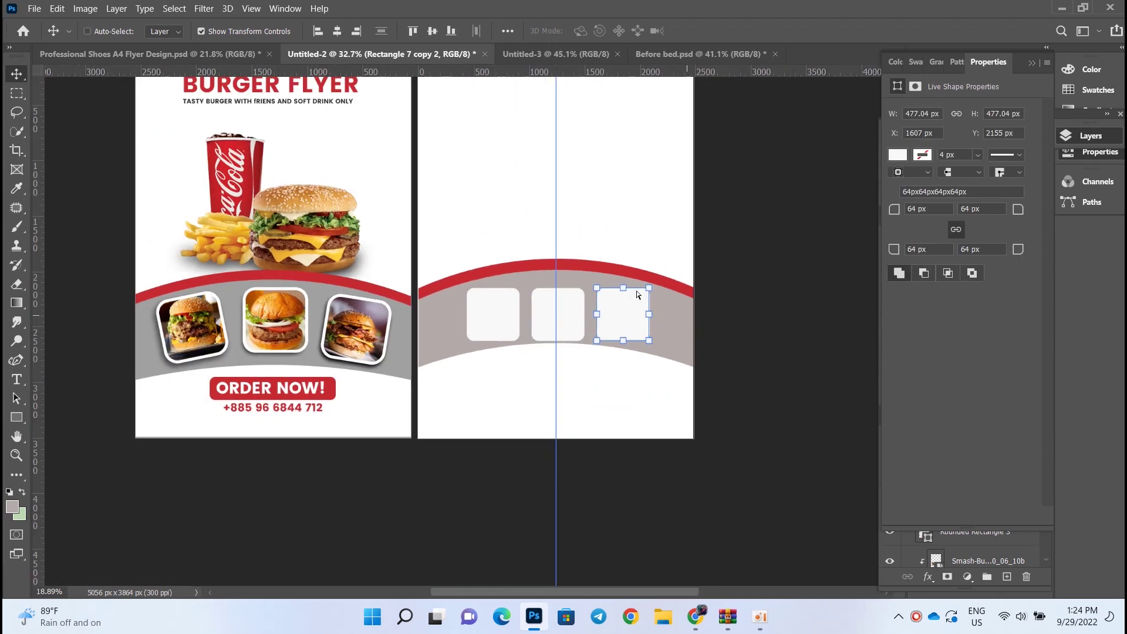
left_click_drag(665, 284, 671, 287)
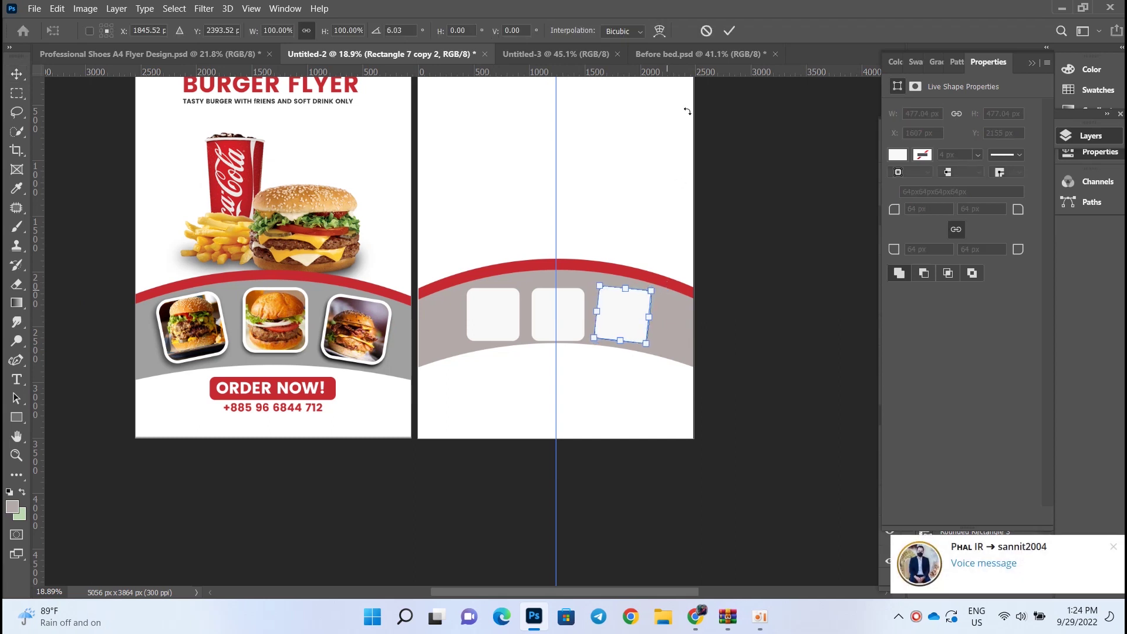
left_click(729, 31)
scroll(499, 326, "up", 2)
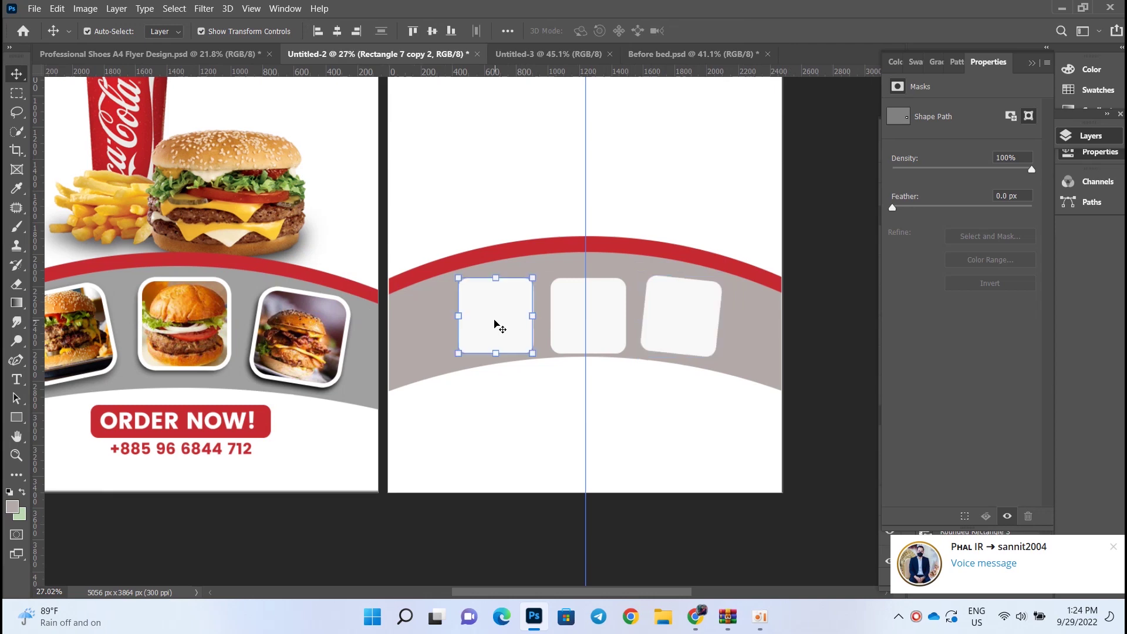
left_click(495, 323)
left_click_drag(448, 274, 438, 277)
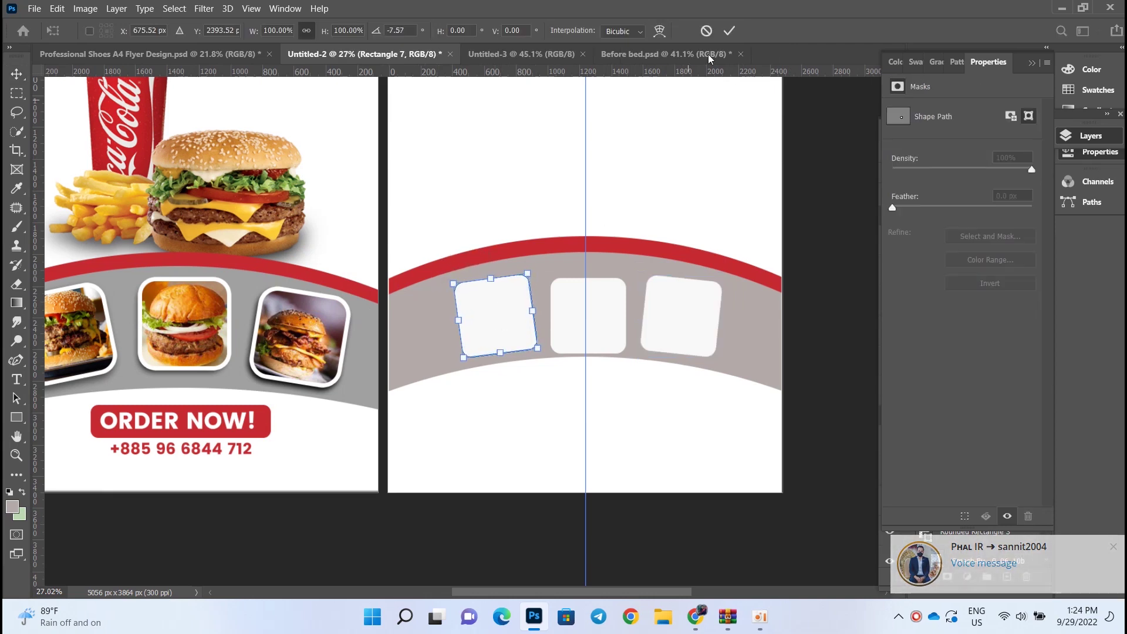
key("Return")
Shift the left, middle and right rounded squares so they sit evenly spaced on the gray band.
scroll(504, 253, "down", 1)
scroll(641, 311, "down", 1)
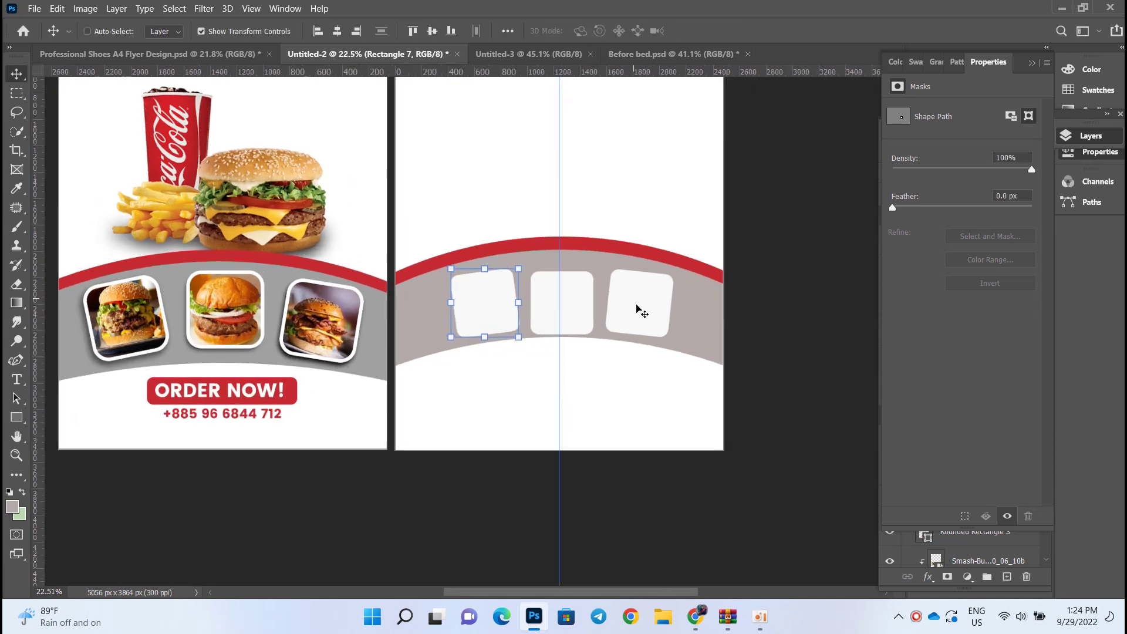
left_click_drag(645, 309, 642, 309)
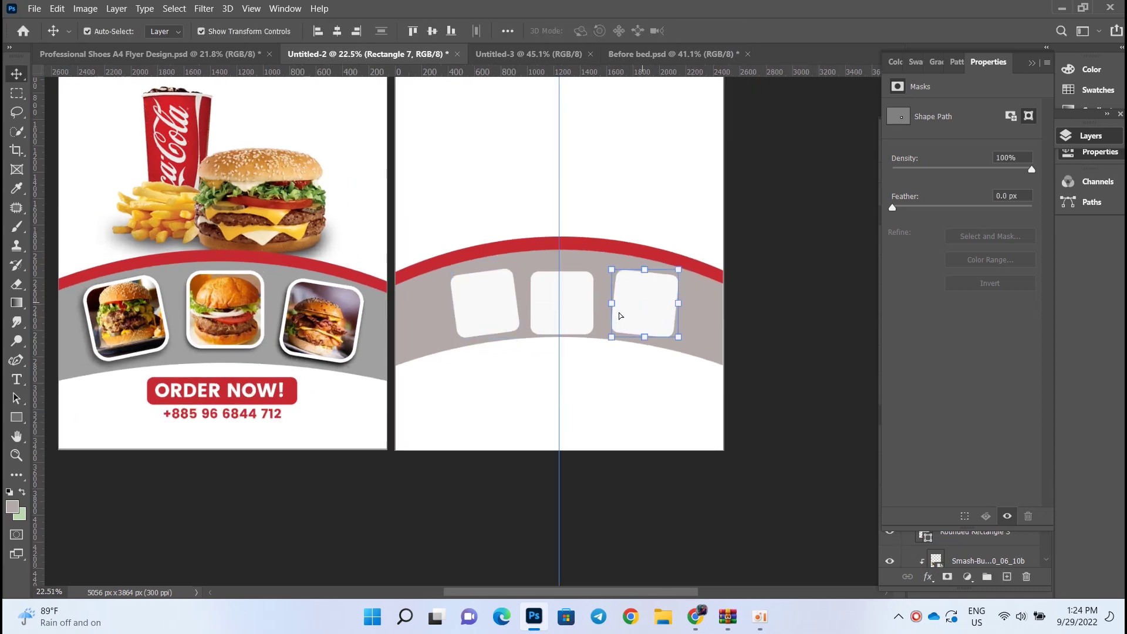
left_click_drag(492, 311, 480, 313)
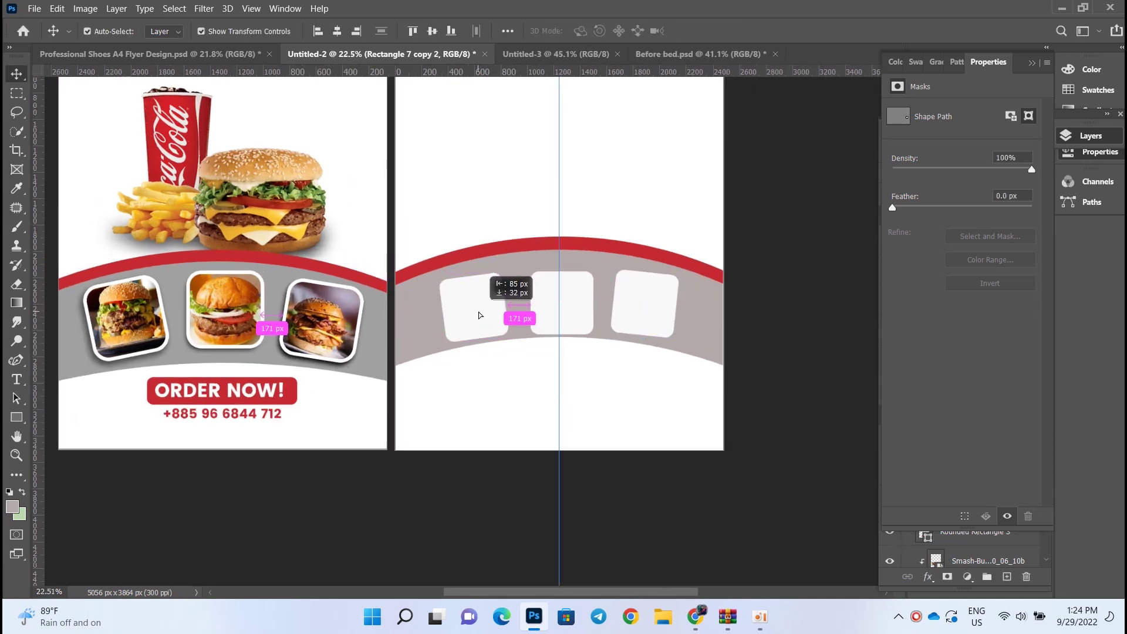
left_click_drag(559, 307, 546, 304)
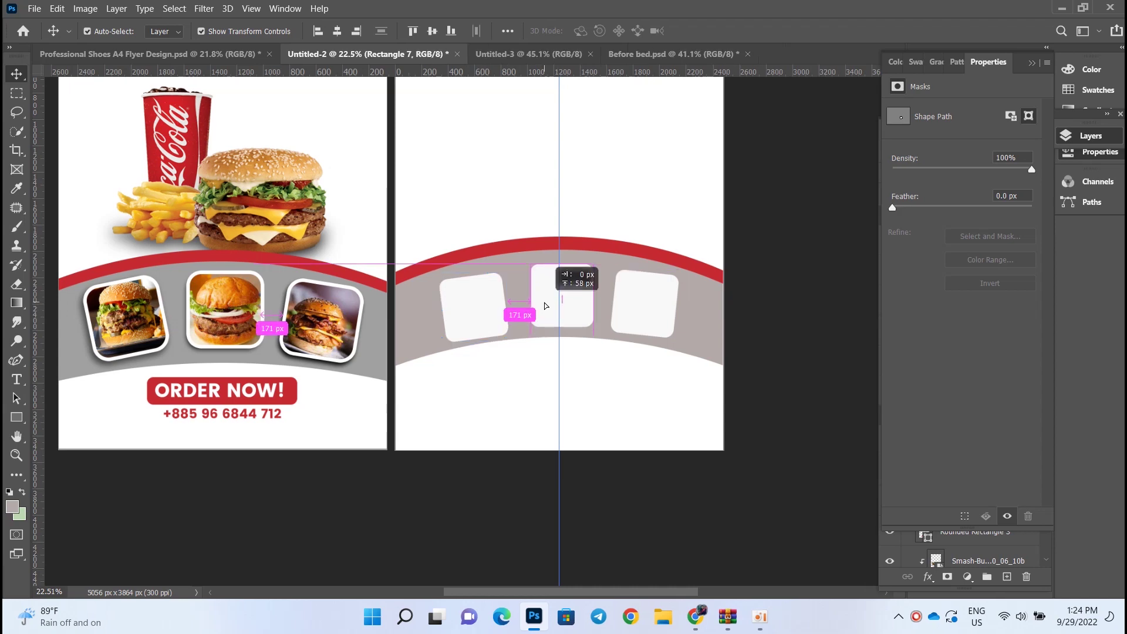
left_click_drag(545, 305, 542, 310)
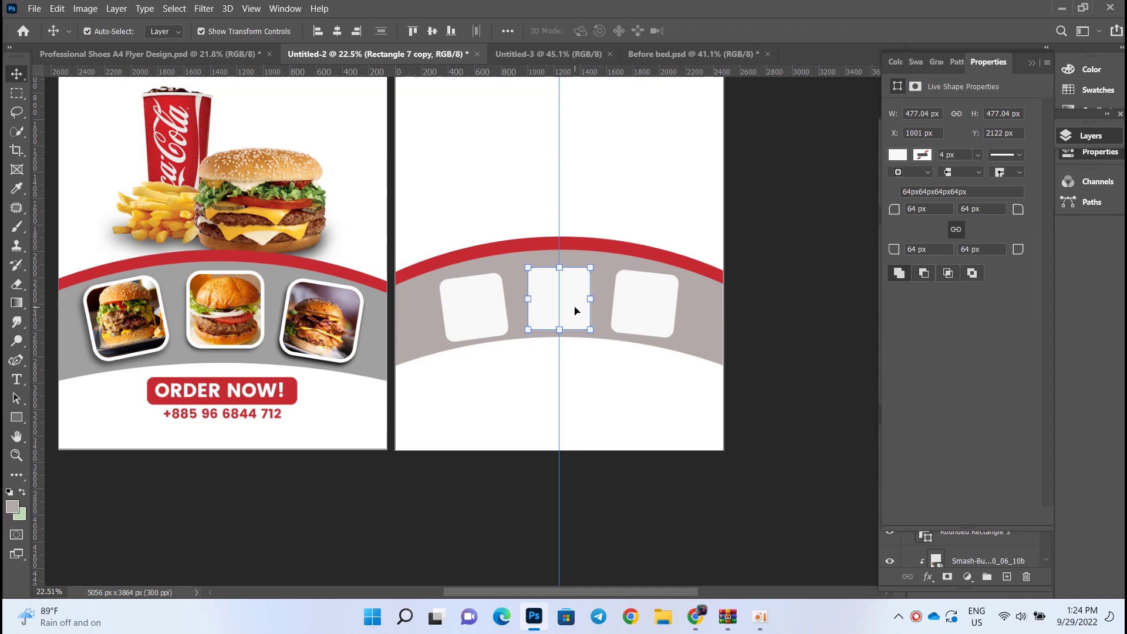
scroll(558, 314, "up", 3)
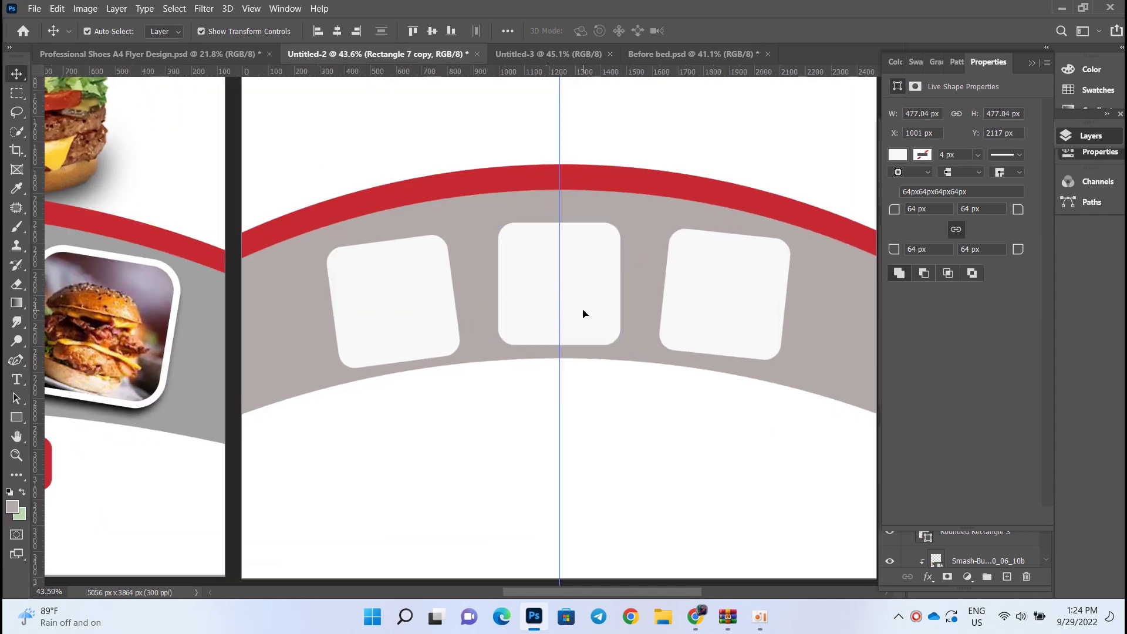
left_click_drag(727, 312, 729, 309)
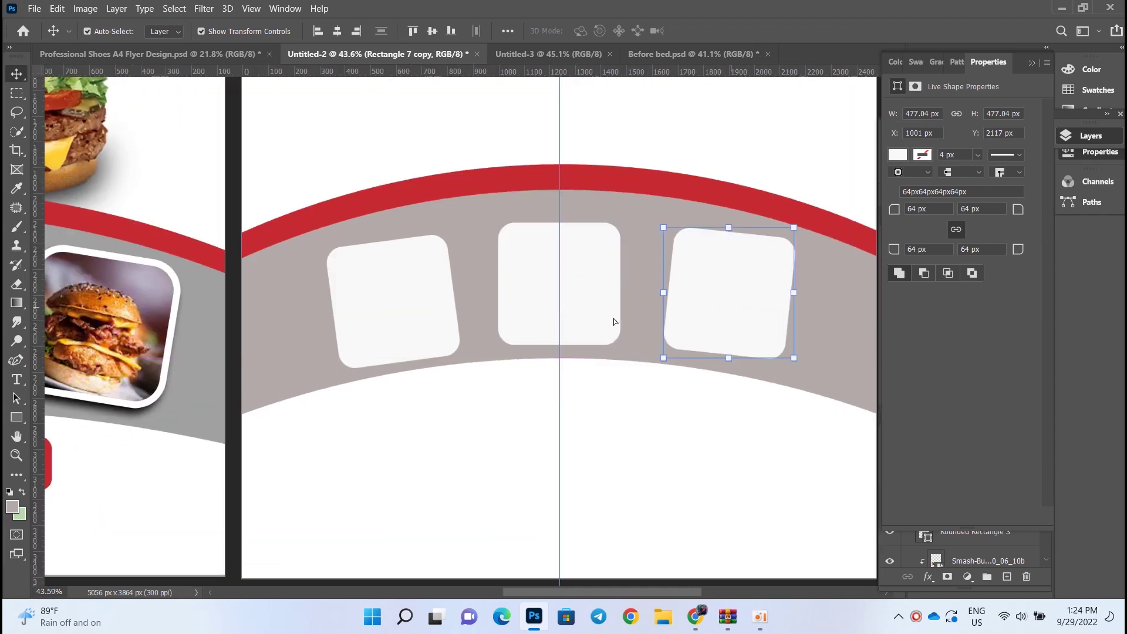
scroll(495, 314, "down", 2)
scroll(495, 314, "up", 1)
left_click_drag(445, 309, 433, 311)
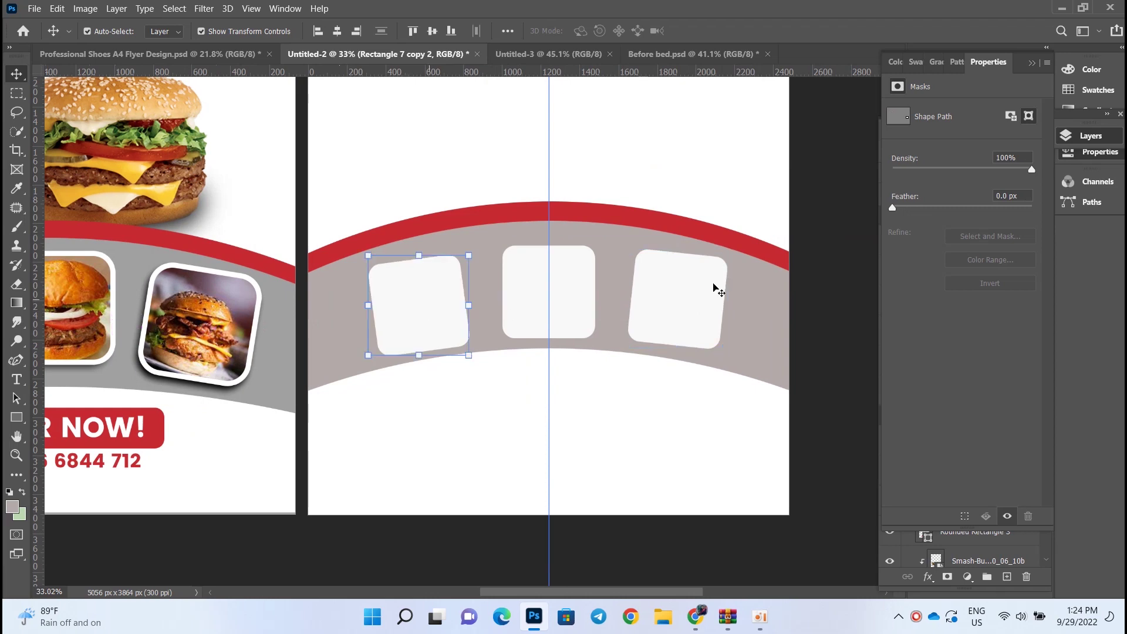
left_click_drag(702, 290, 708, 291)
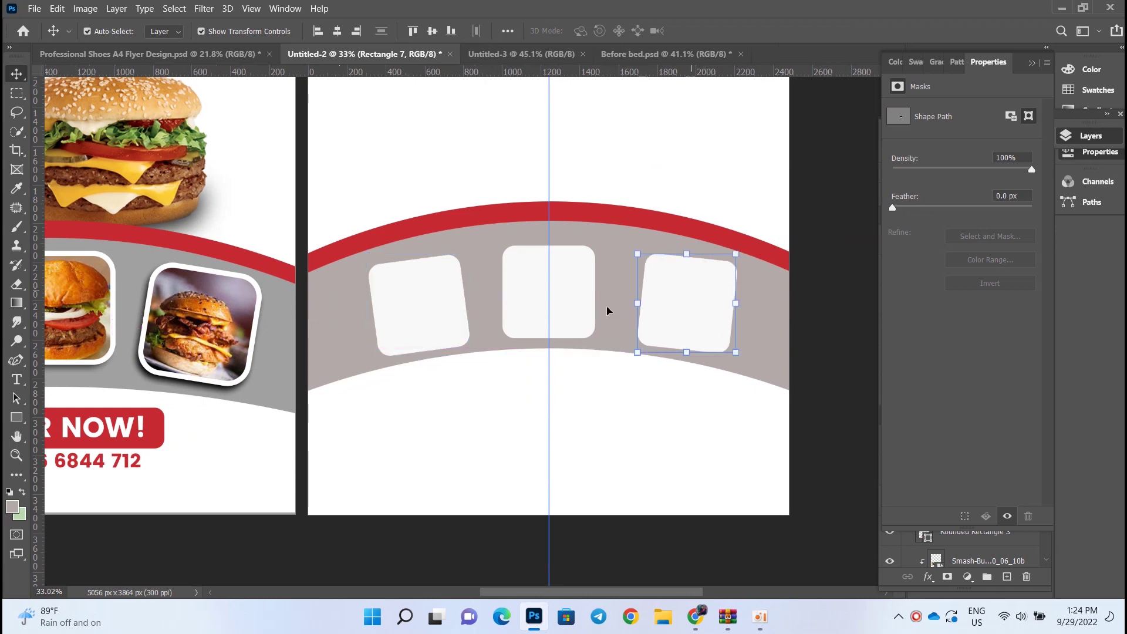
left_click_drag(579, 297, 579, 294)
Drag a horizontal guide down from the top ruler to the gray band's top edge.
scroll(579, 295, "down", 1)
scroll(573, 291, "down", 3)
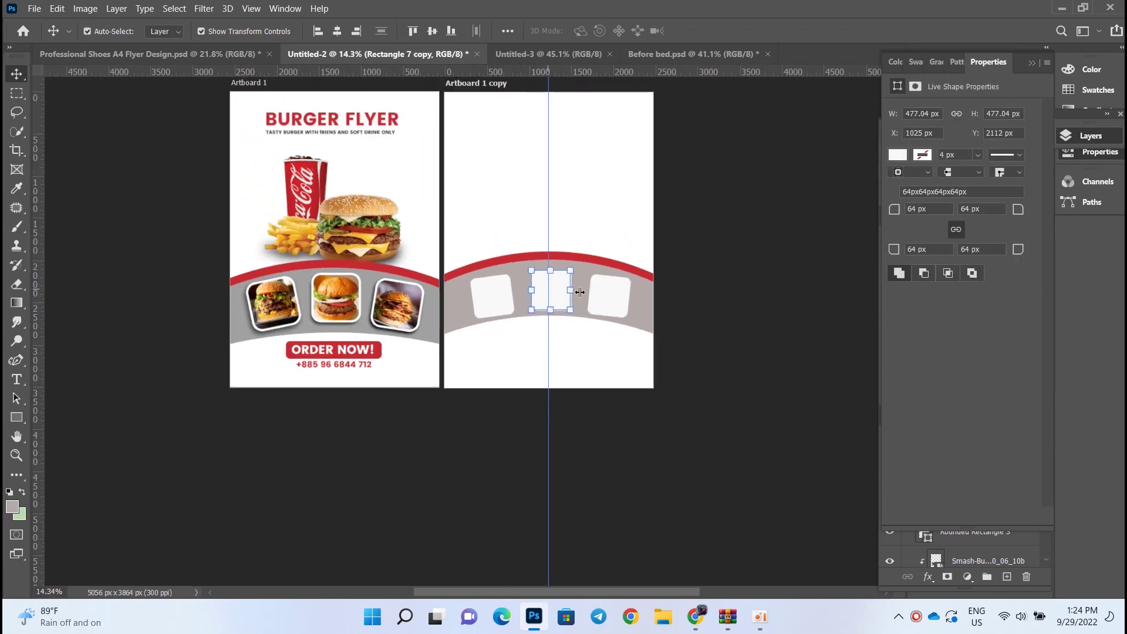
scroll(558, 307, "up", 2)
scroll(555, 307, "up", 1)
scroll(553, 307, "down", 1)
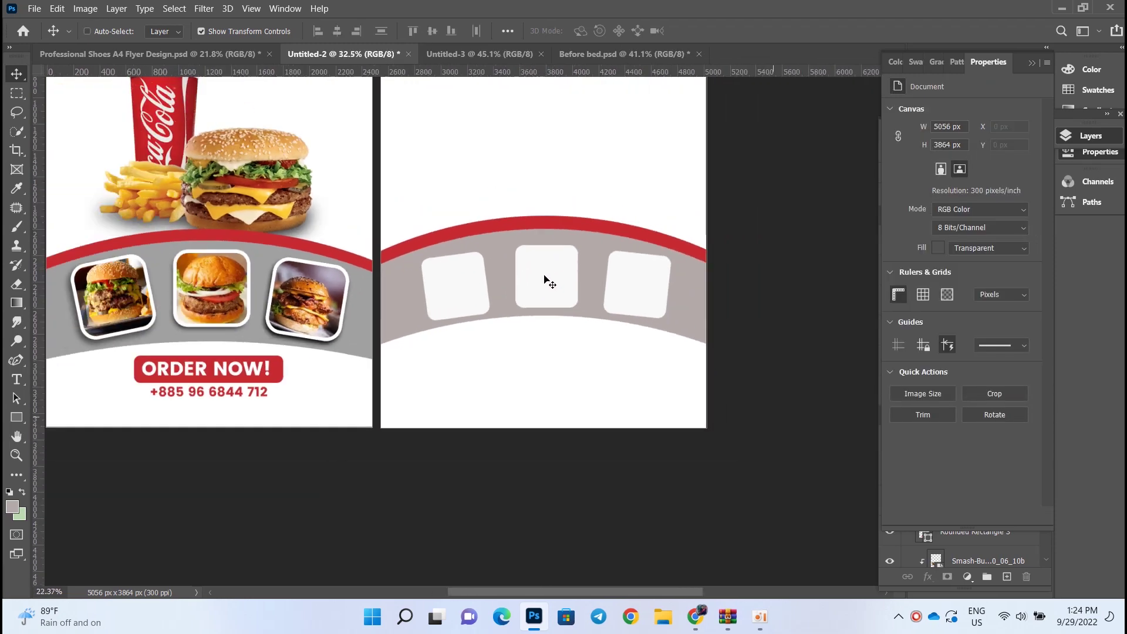
scroll(549, 282, "down", 1)
scroll(544, 282, "down", 1)
scroll(544, 277, "up", 2)
scroll(541, 267, "up", 1)
scroll(541, 267, "up", 1)
scroll(541, 267, "down", 1)
scroll(541, 267, "down", 2)
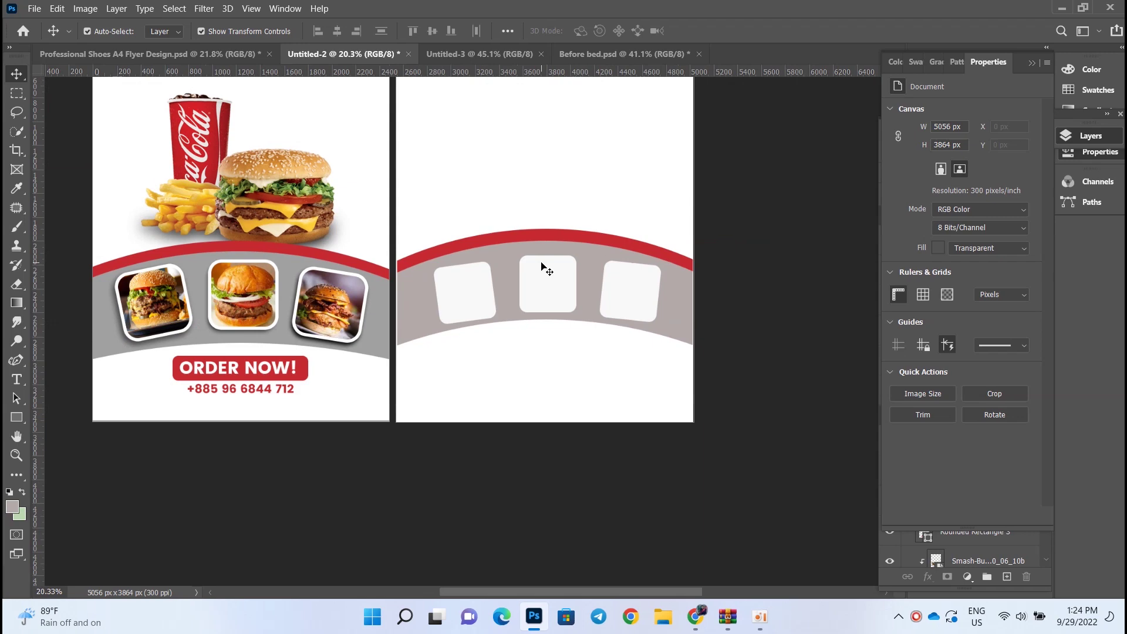
scroll(486, 282, "up", 3)
scroll(486, 282, "down", 2)
scroll(485, 282, "down", 1)
scroll(486, 282, "up", 1)
left_click_drag(701, 71, 709, 262)
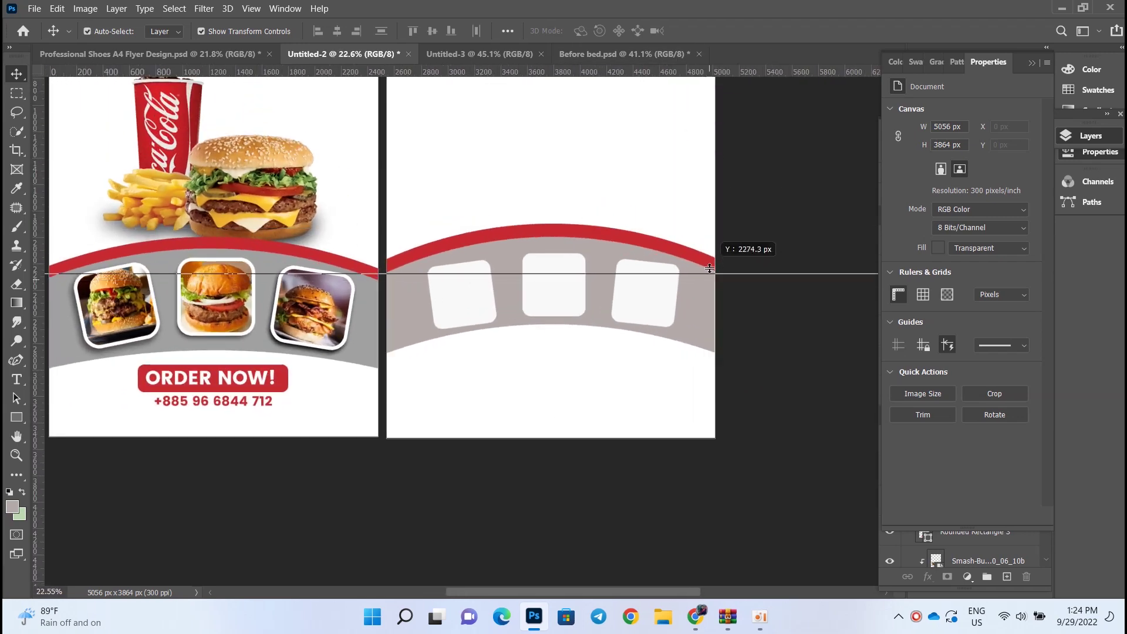
Select and deselect the left rounded square to check the layout on the band.
scroll(511, 289, "up", 1)
scroll(443, 305, "up", 1)
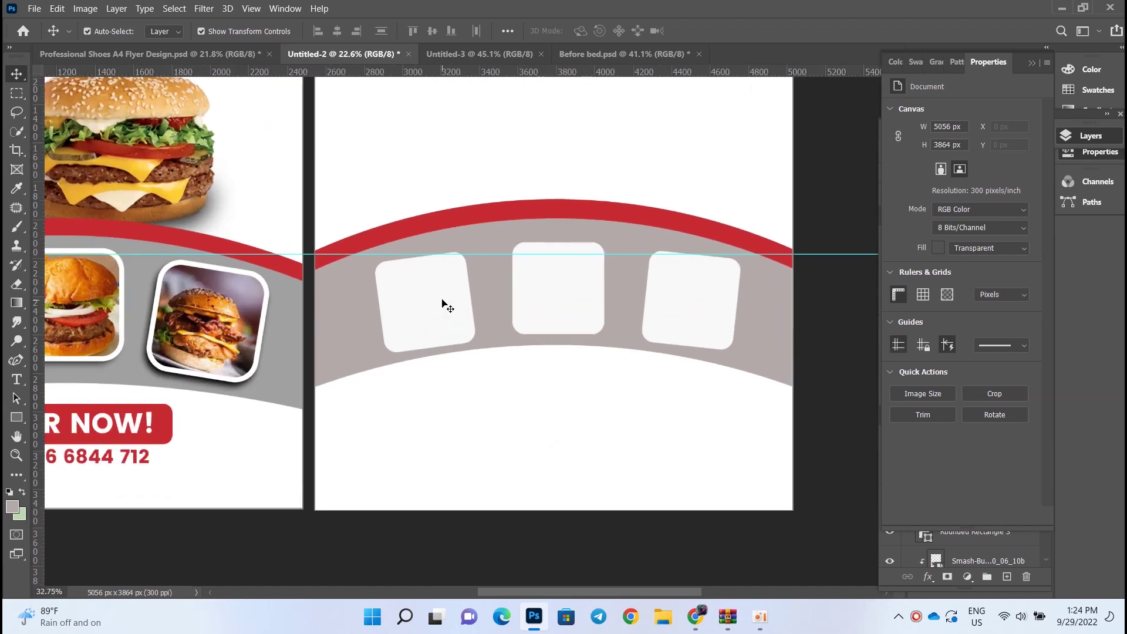
left_click(442, 302)
left_click(495, 303)
scroll(634, 201, "down", 3)
scroll(538, 263, "up", 2)
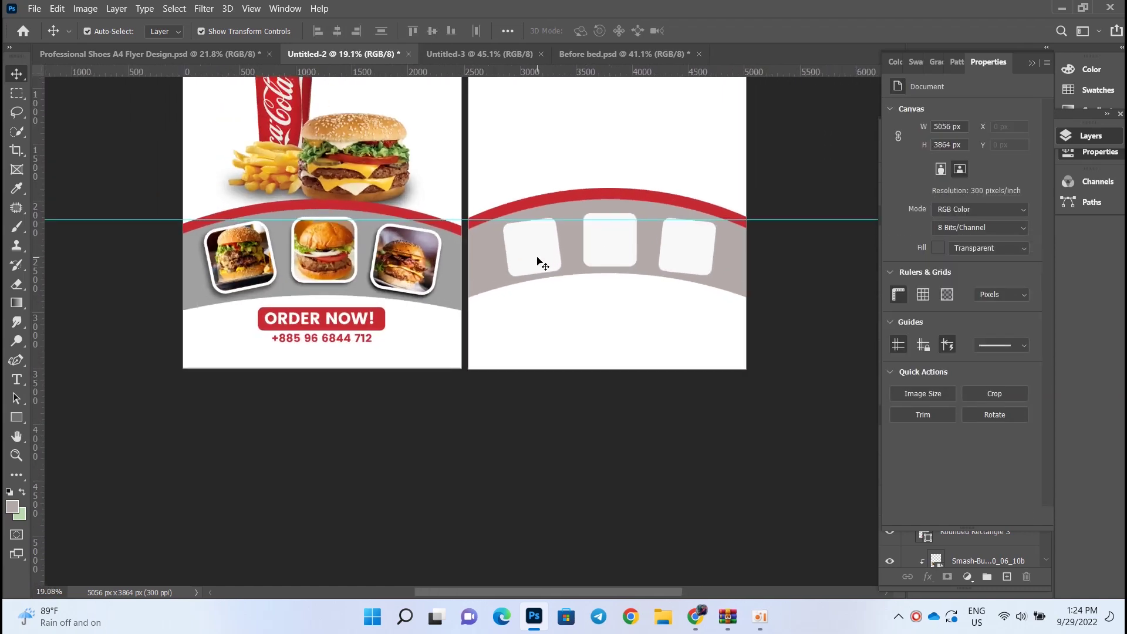
scroll(531, 237, "up", 1)
scroll(514, 211, "down", 2)
scroll(490, 243, "down", 1)
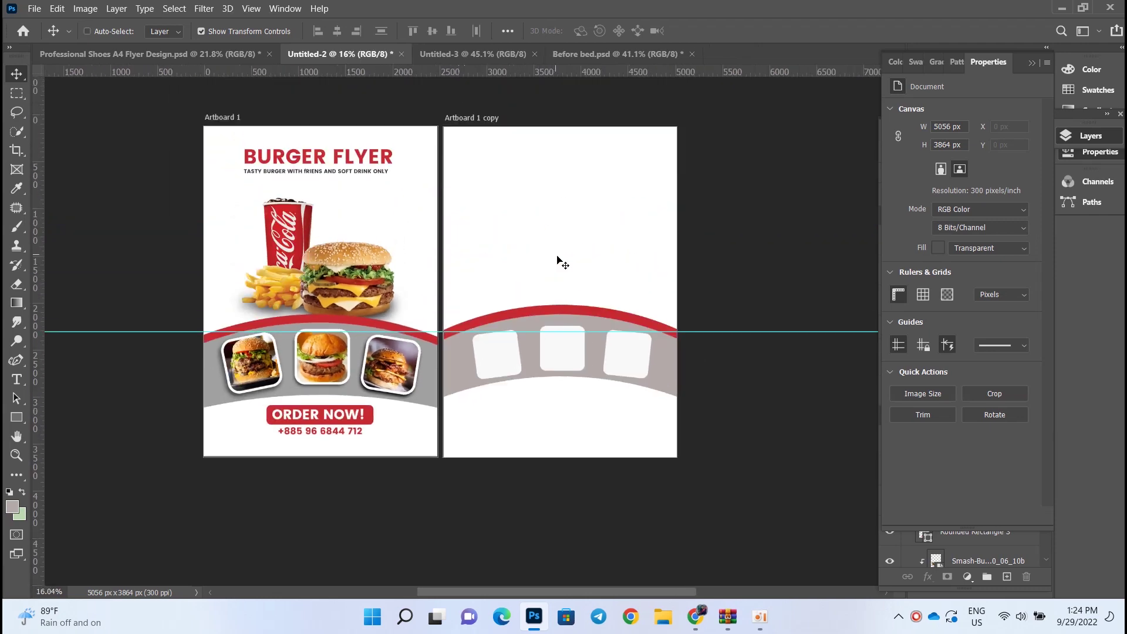
scroll(534, 163, "up", 1)
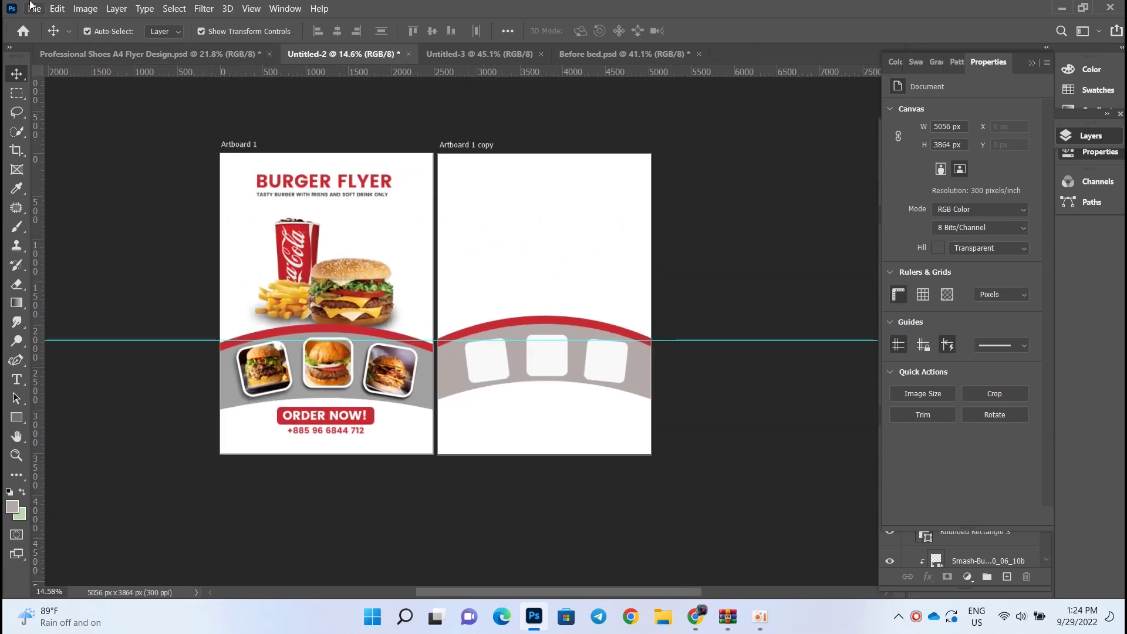
left_click(34, 8)
Place pngwing.com (25) from Documents > Burger Food as an embedded image.
left_click(81, 285)
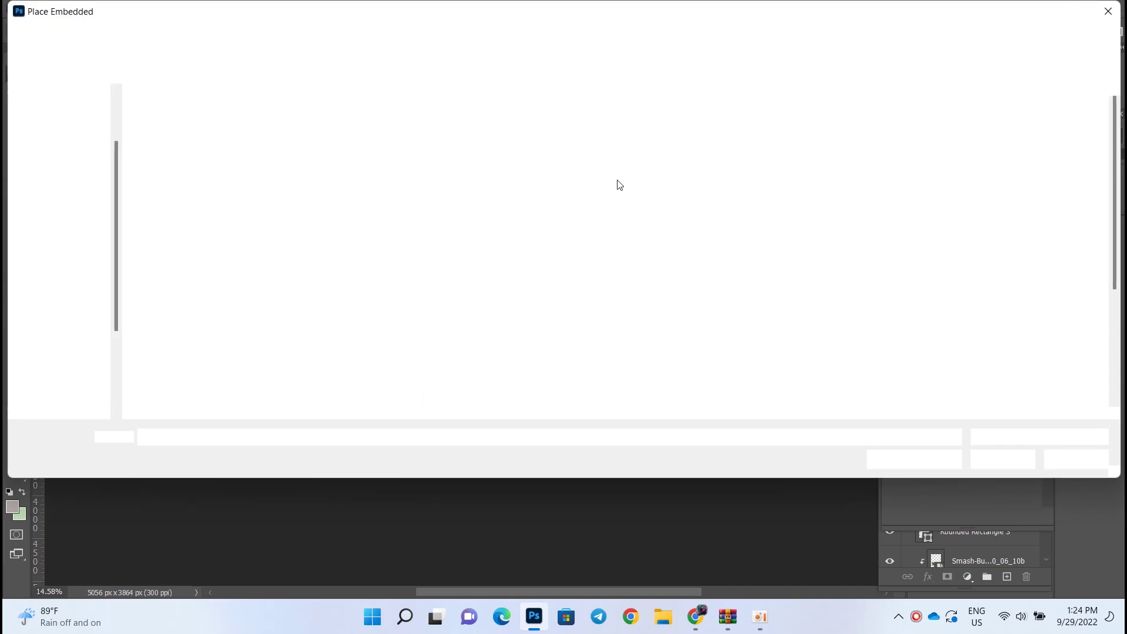
left_click(71, 408)
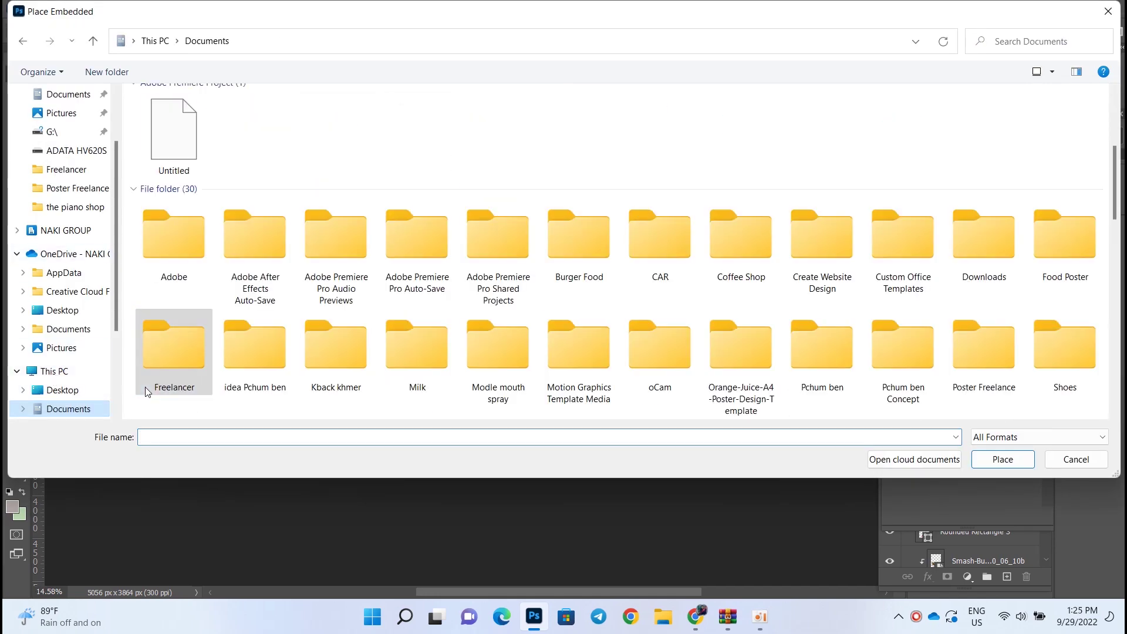
double_click(581, 234)
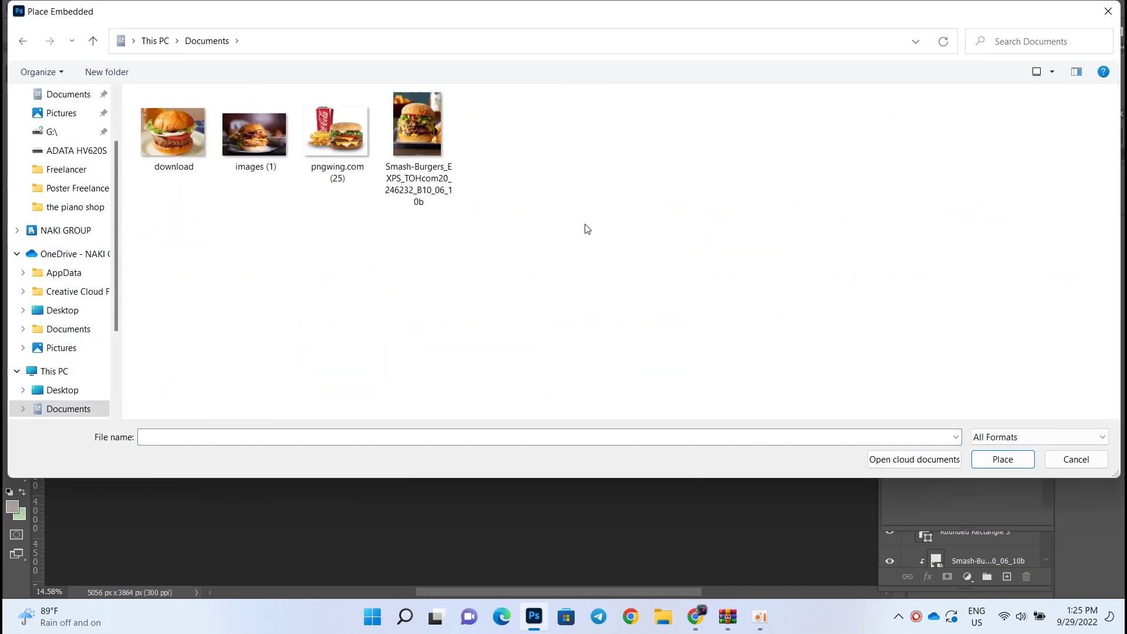
double_click(333, 149)
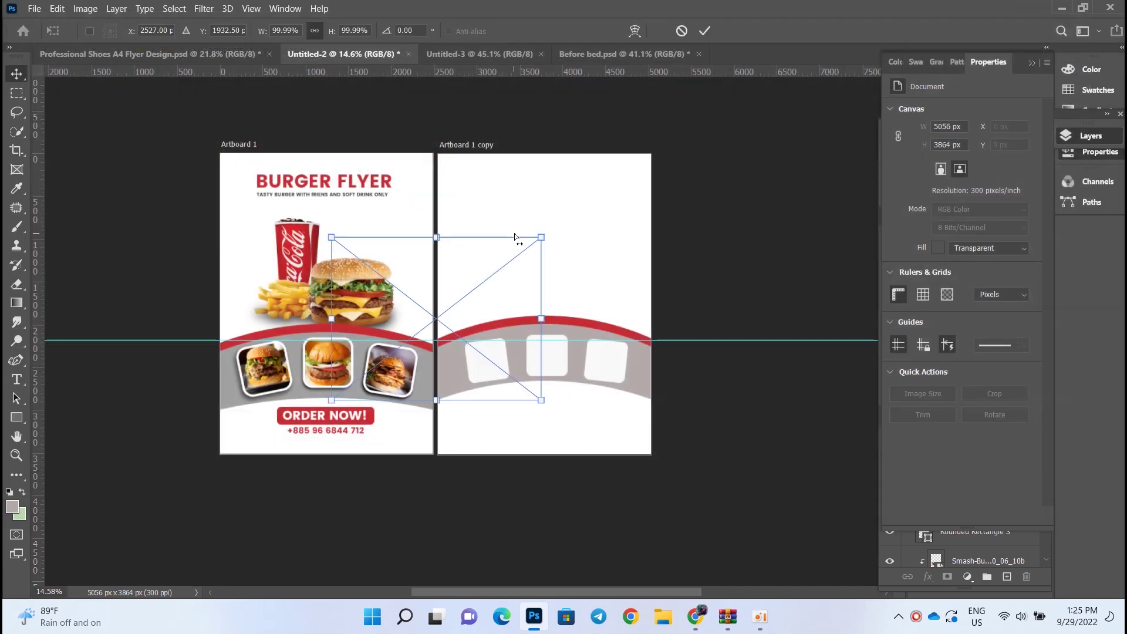
Scale the burger-and-cola image to about 1657 × 1289 px, positioned just above the red arc.
left_click_drag(498, 254, 593, 204)
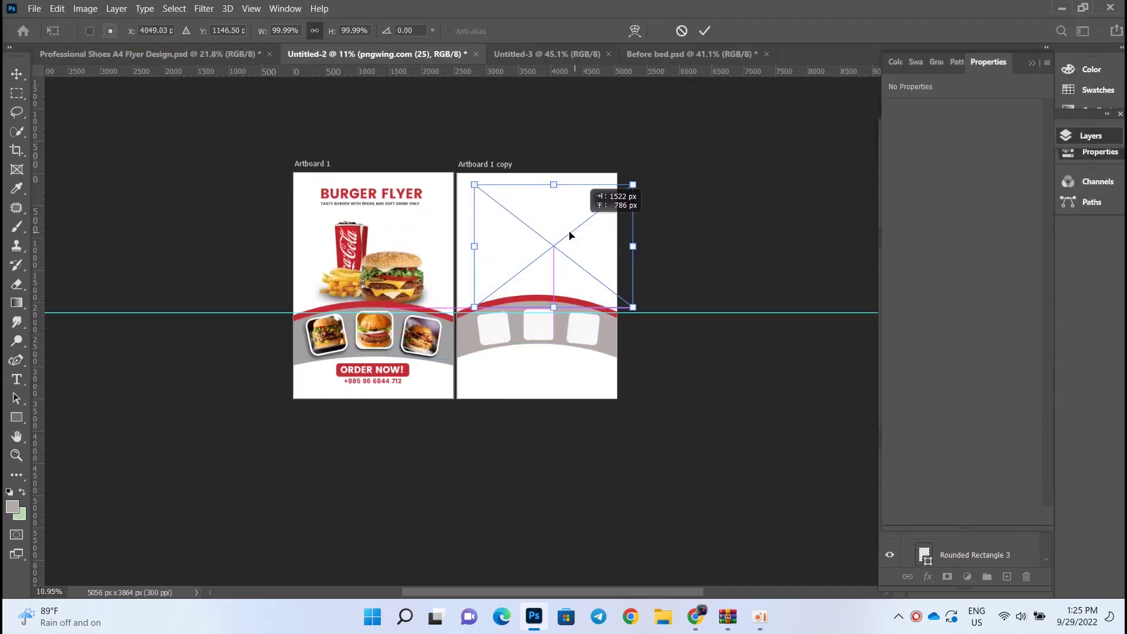
scroll(572, 232, "up", 4)
left_click_drag(709, 385, 591, 279)
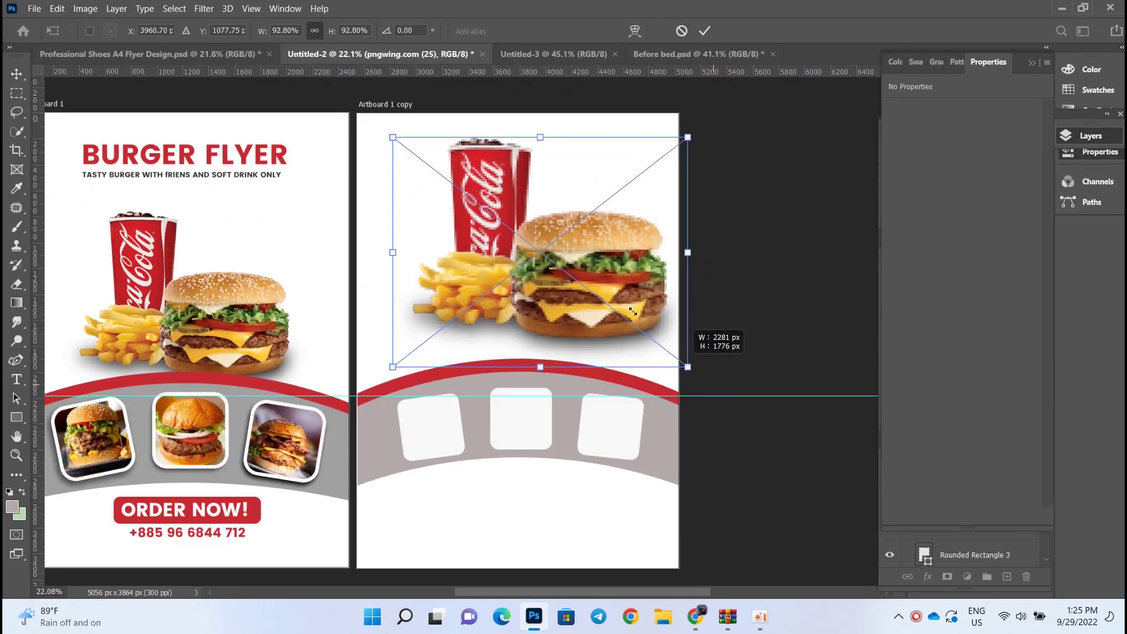
mouse_move(561, 159)
left_mouse_down()
mouse_move(598, 266)
mouse_move(675, 203)
left_mouse_up()
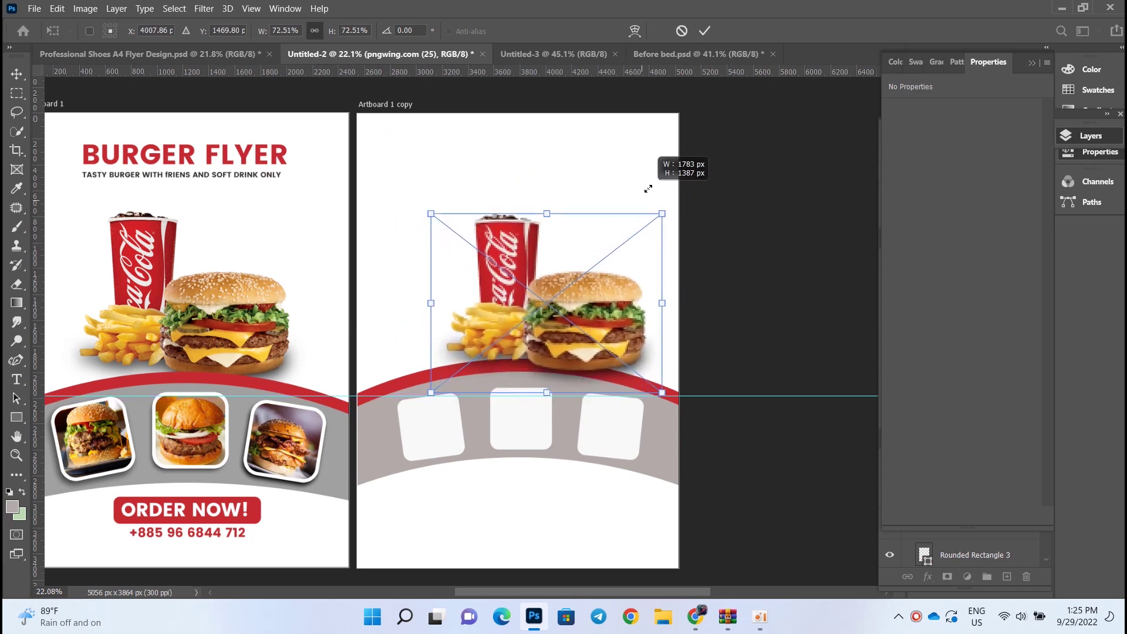
left_click_drag(582, 316, 551, 302)
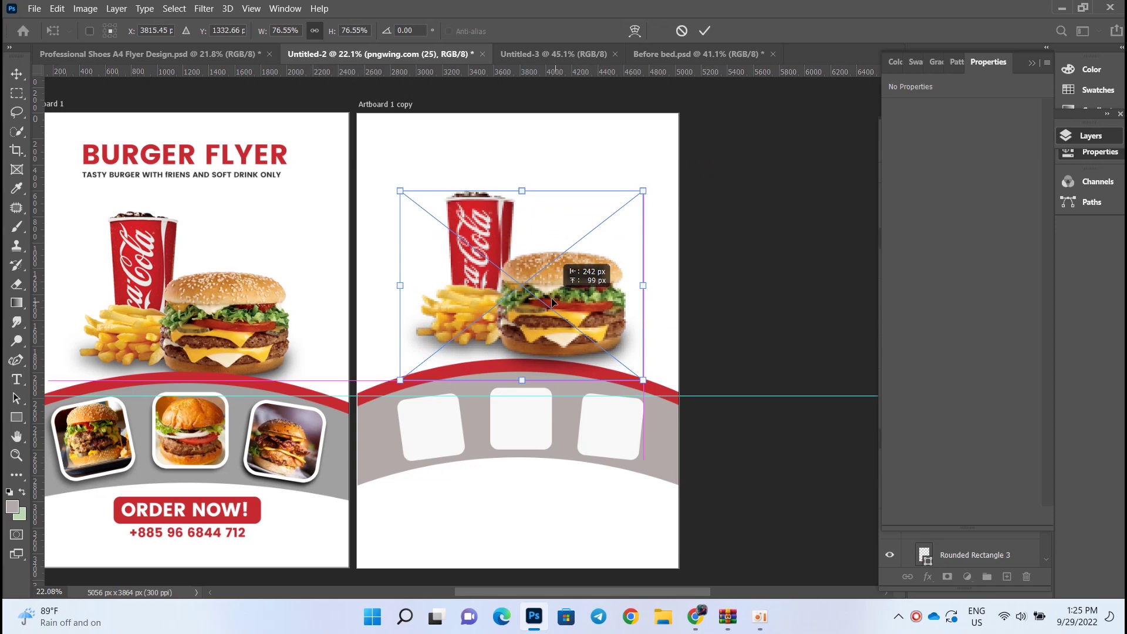
left_click(704, 31)
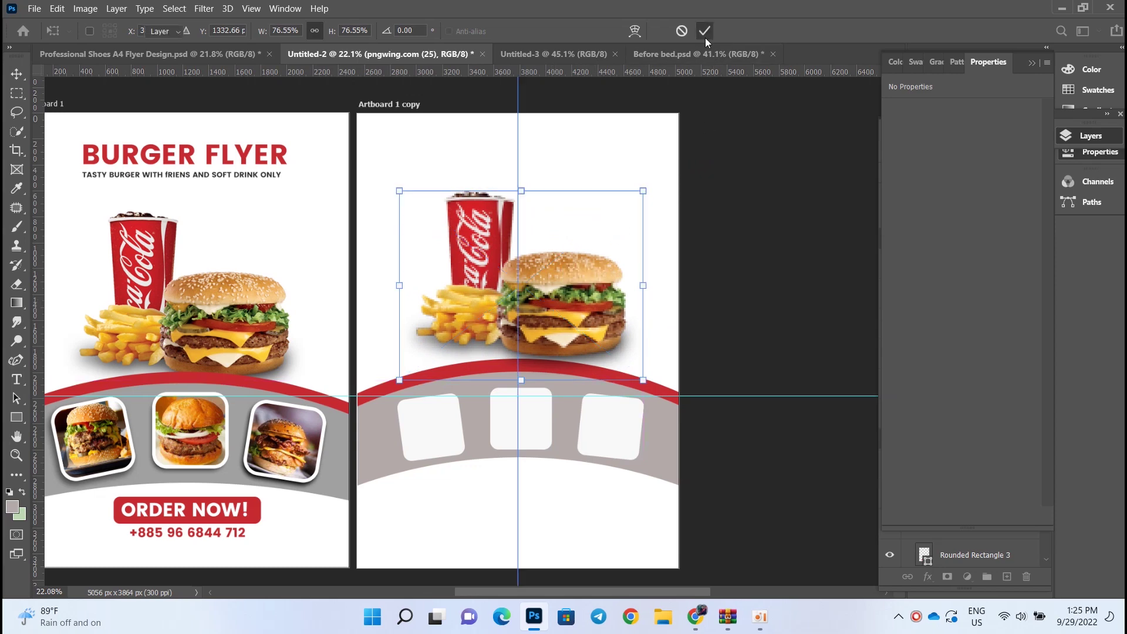
left_click_drag(640, 191, 614, 213)
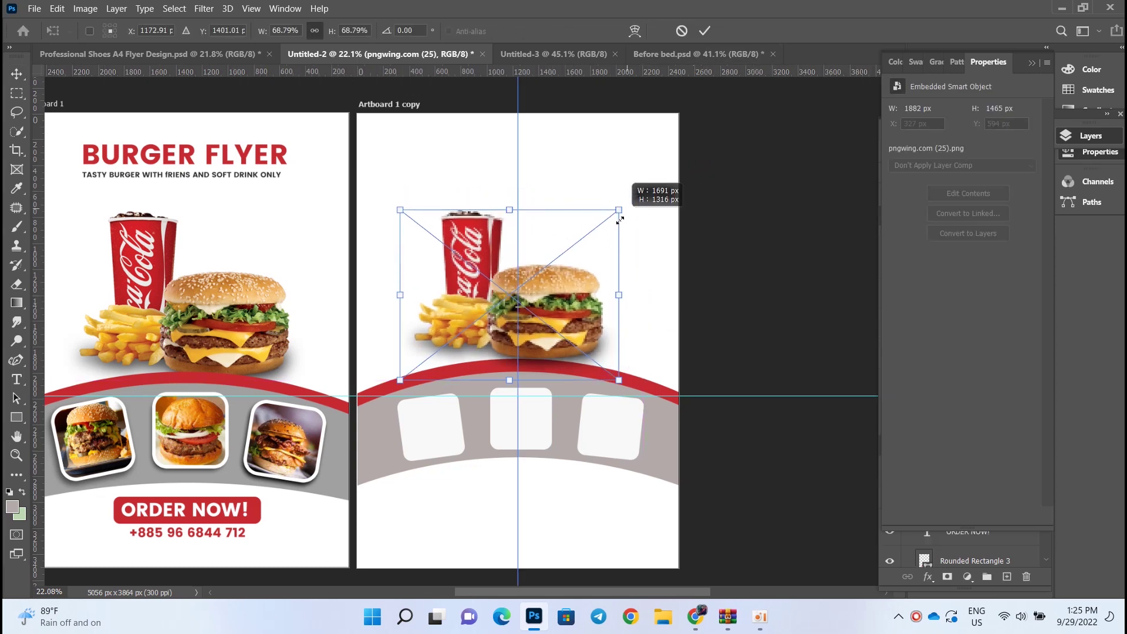
left_click(704, 31)
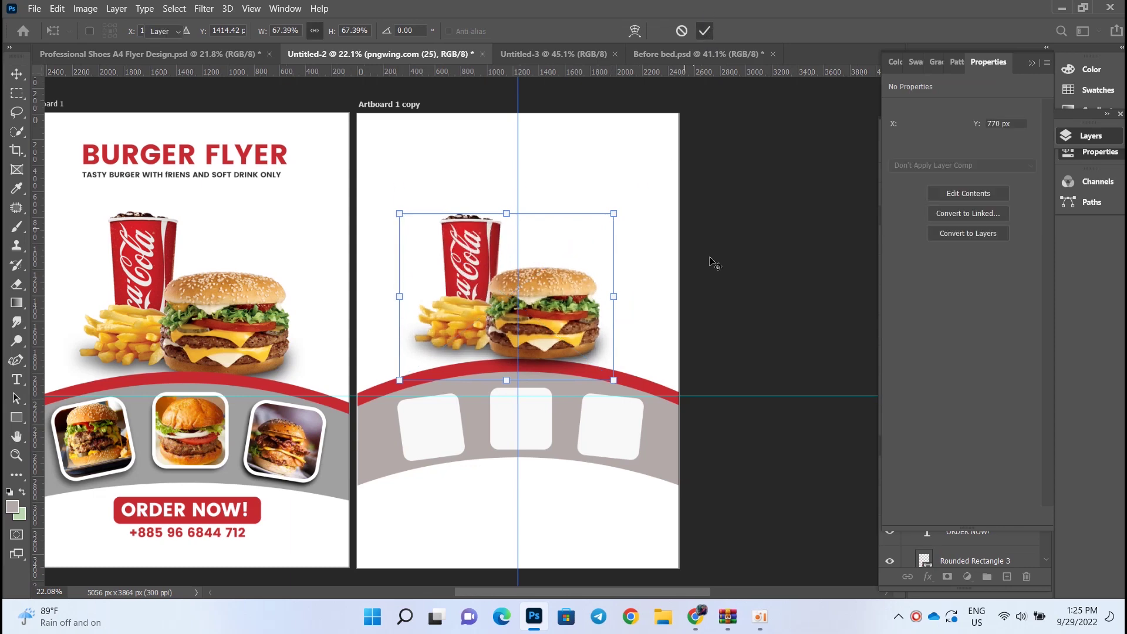
scroll(537, 311, "down", 3)
scroll(537, 311, "up", 2)
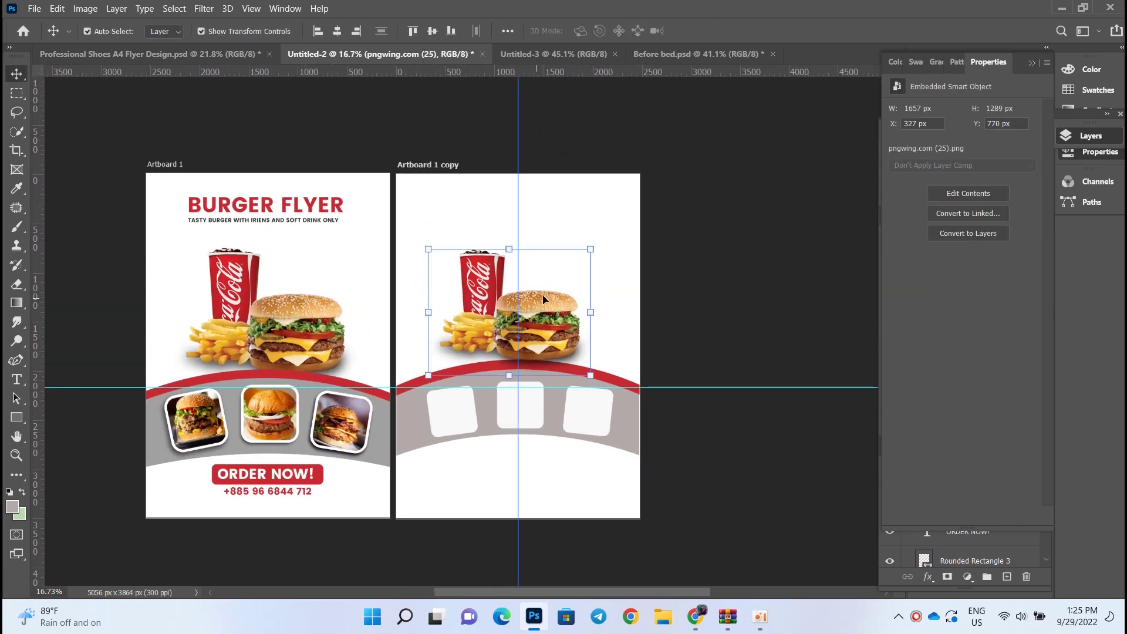
Move the pngwing.com (25) layer beneath Rectangle 5 in the layer stack.
left_click(1093, 139)
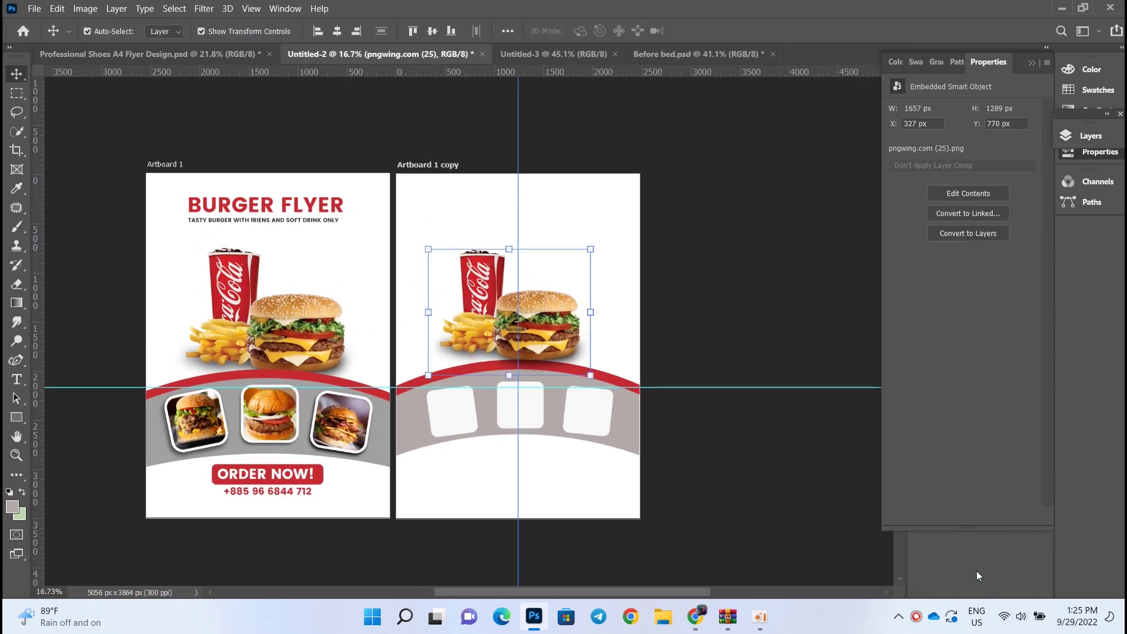
left_click(1032, 62)
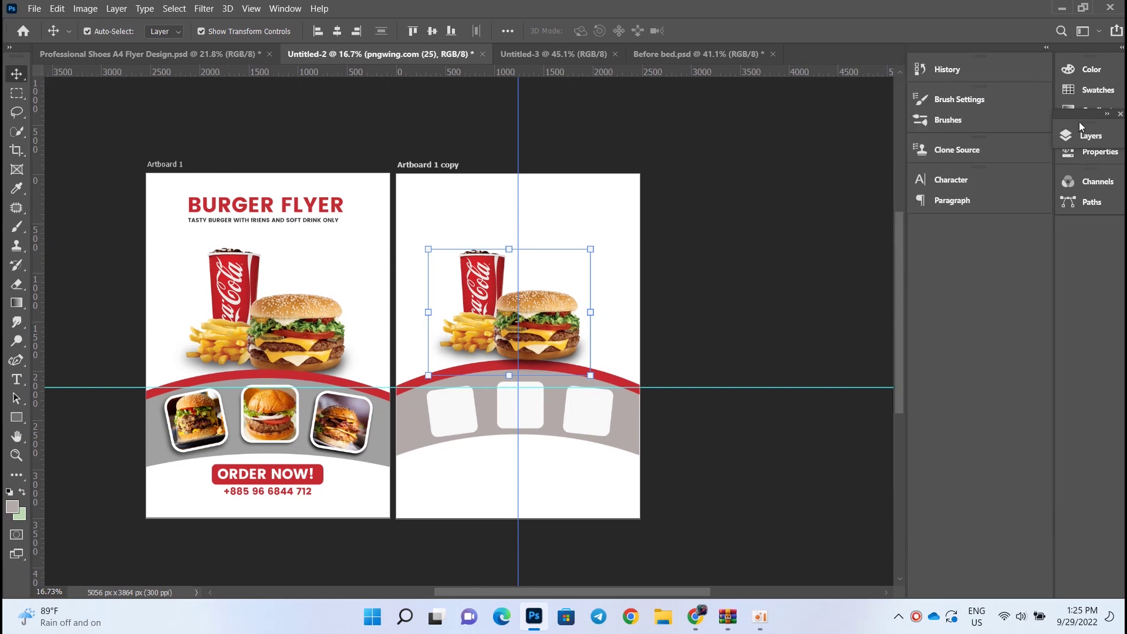
left_click(1086, 135)
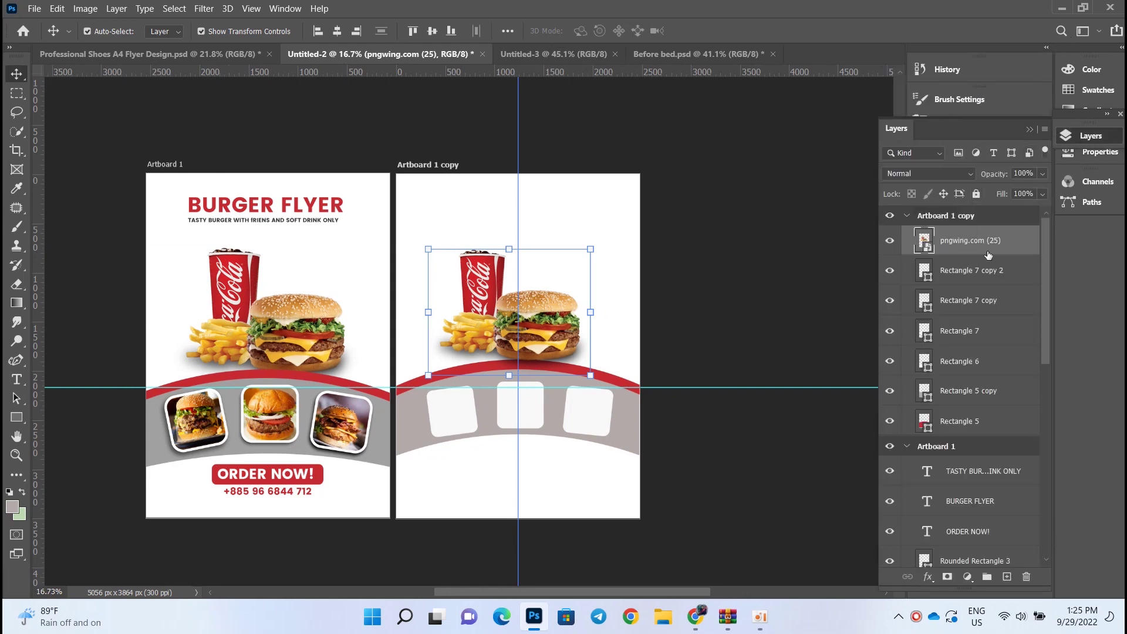
left_click_drag(974, 239, 971, 418)
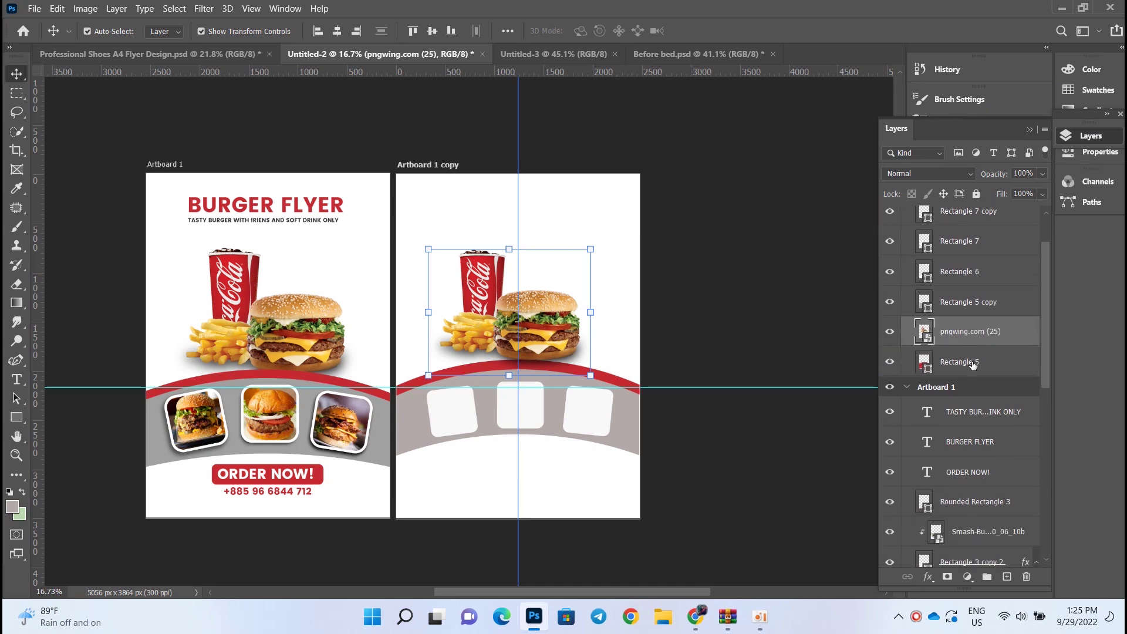
left_click_drag(986, 335, 977, 370)
Nudge the burger-and-cola image down and enlarge it to about 1729 × 1346 px.
scroll(499, 369, "up", 2)
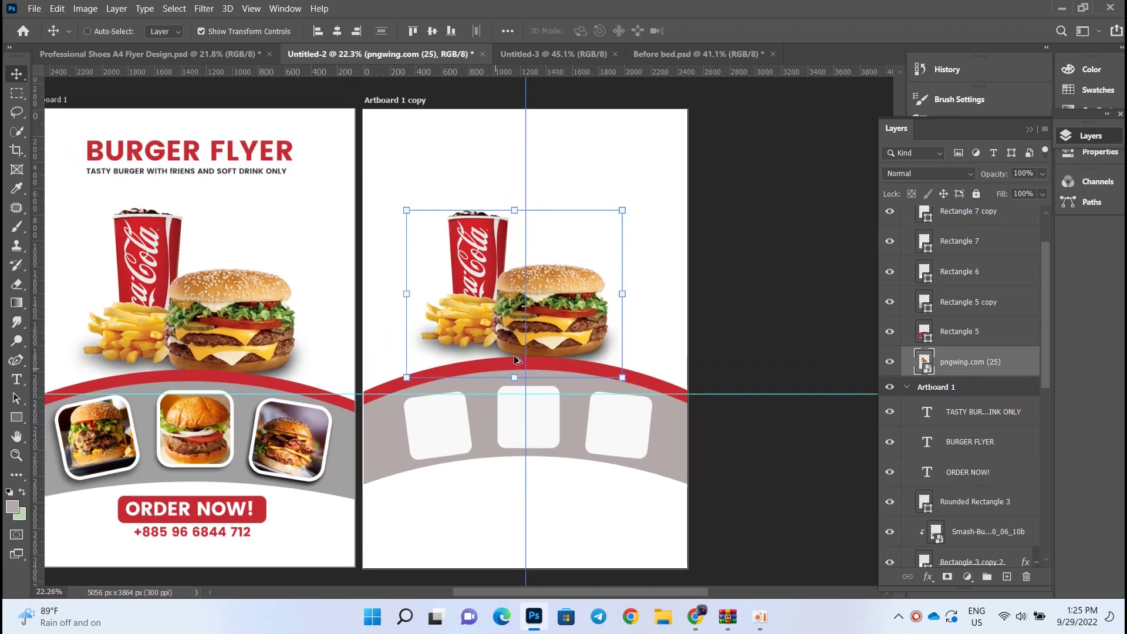
left_click_drag(545, 310, 548, 324)
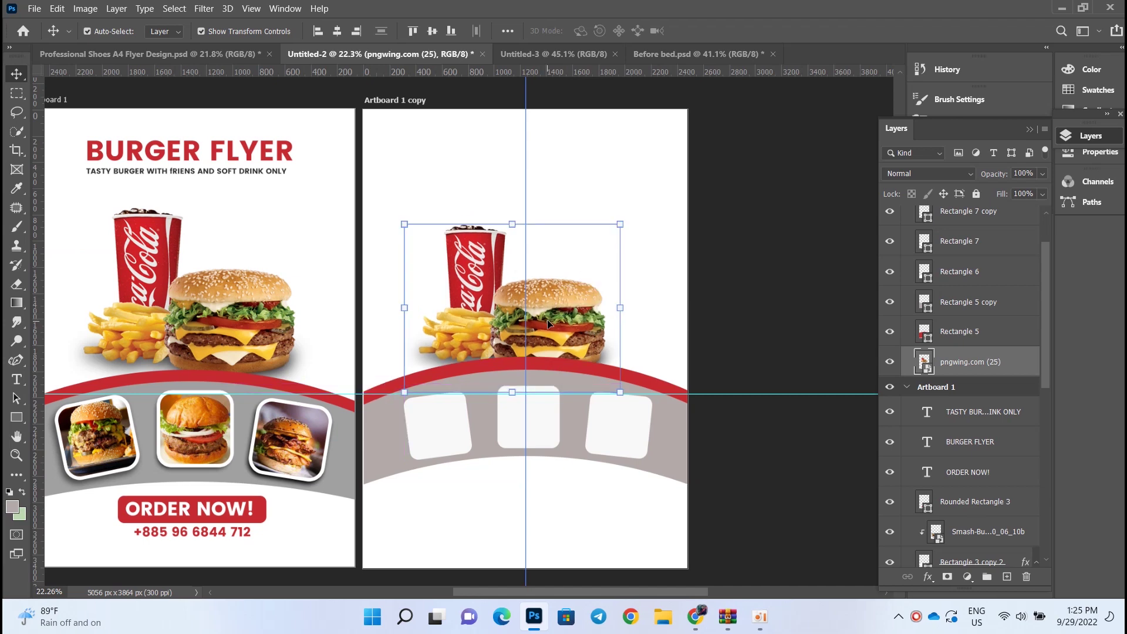
left_click_drag(620, 225, 629, 216)
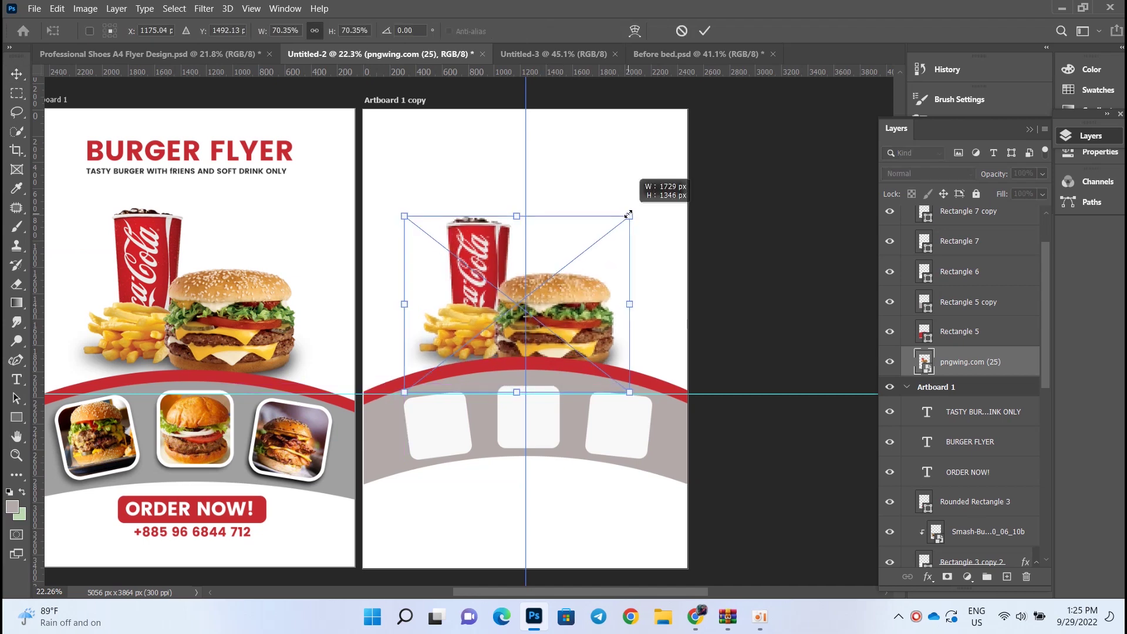
left_click(704, 31)
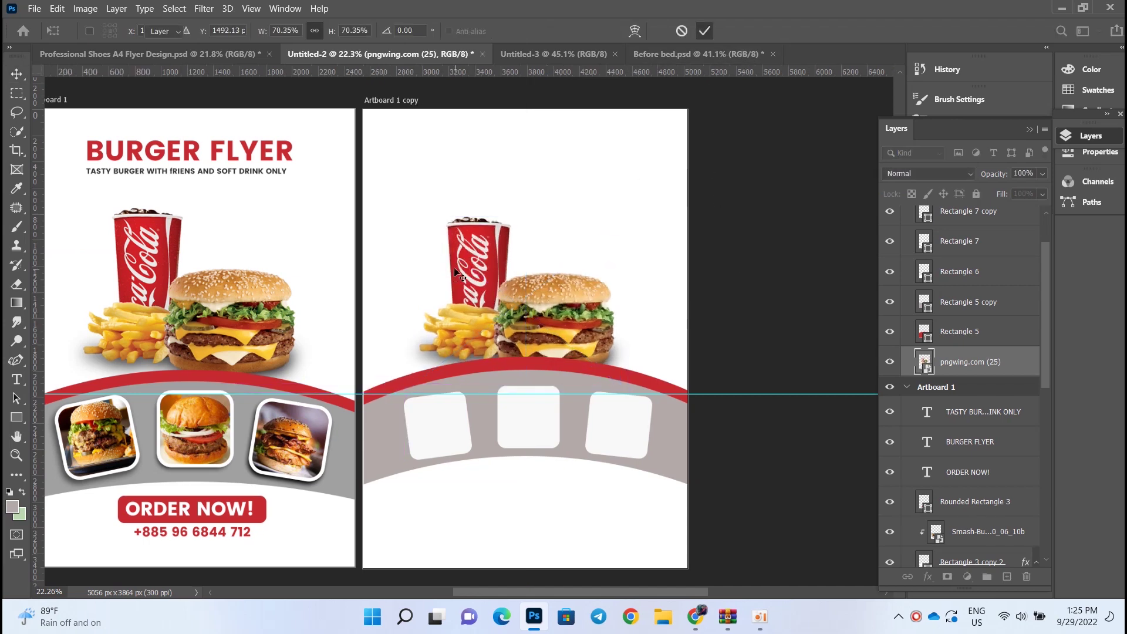
scroll(456, 268, "down", 3)
scroll(528, 222, "down", 2)
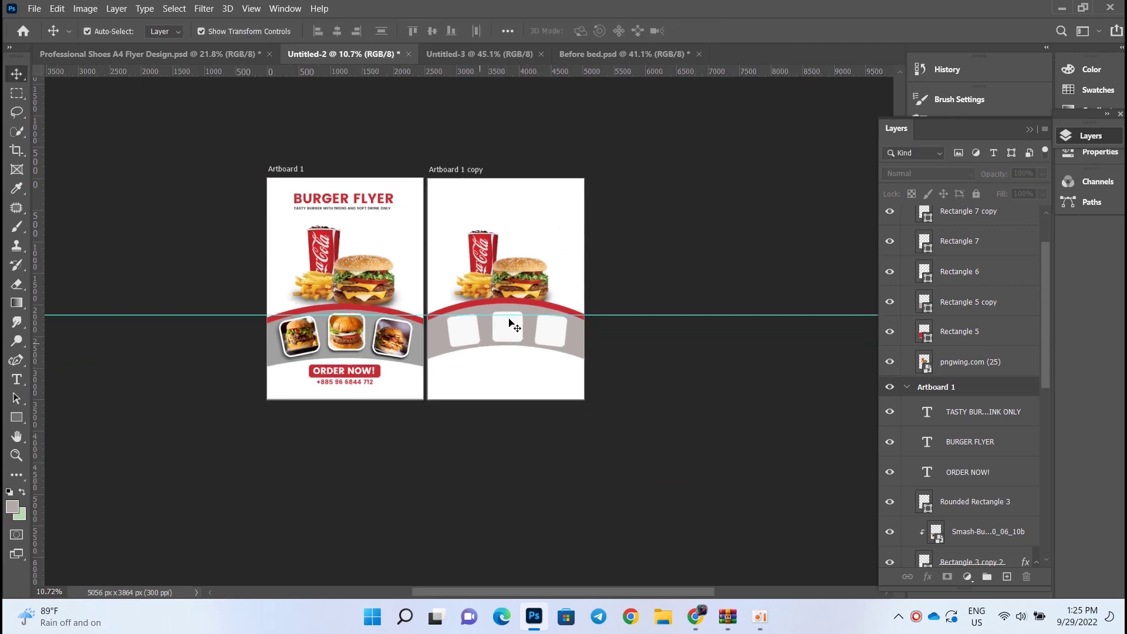
scroll(509, 322, "up", 2)
left_click(439, 359)
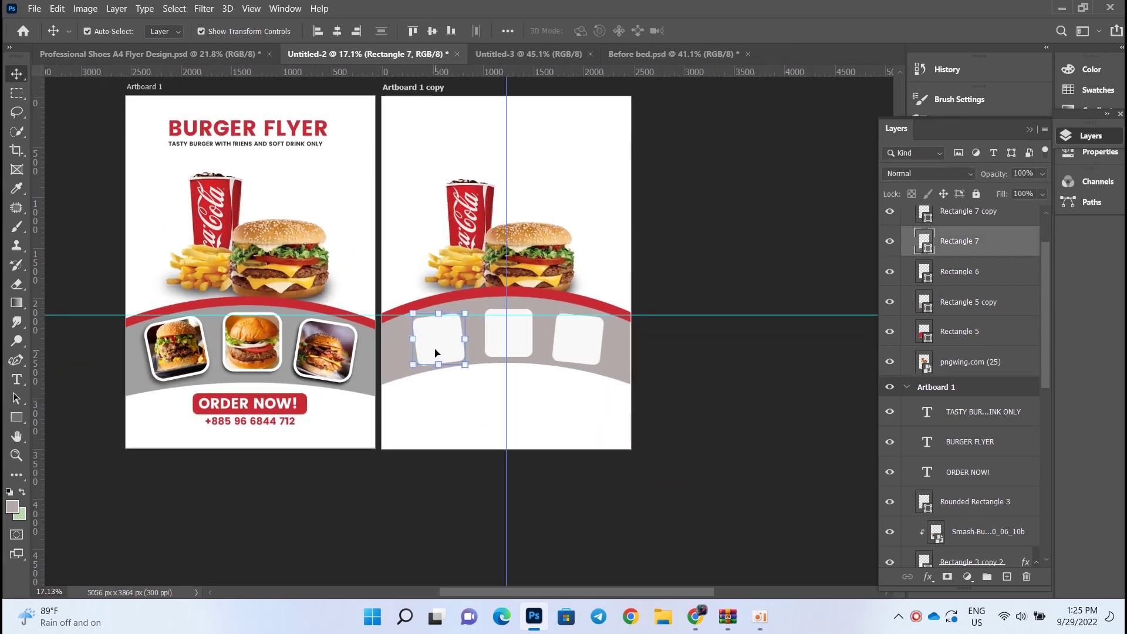
Place the 'download' burger photo embedded and scale it down onto the first rounded slot.
left_click(34, 8)
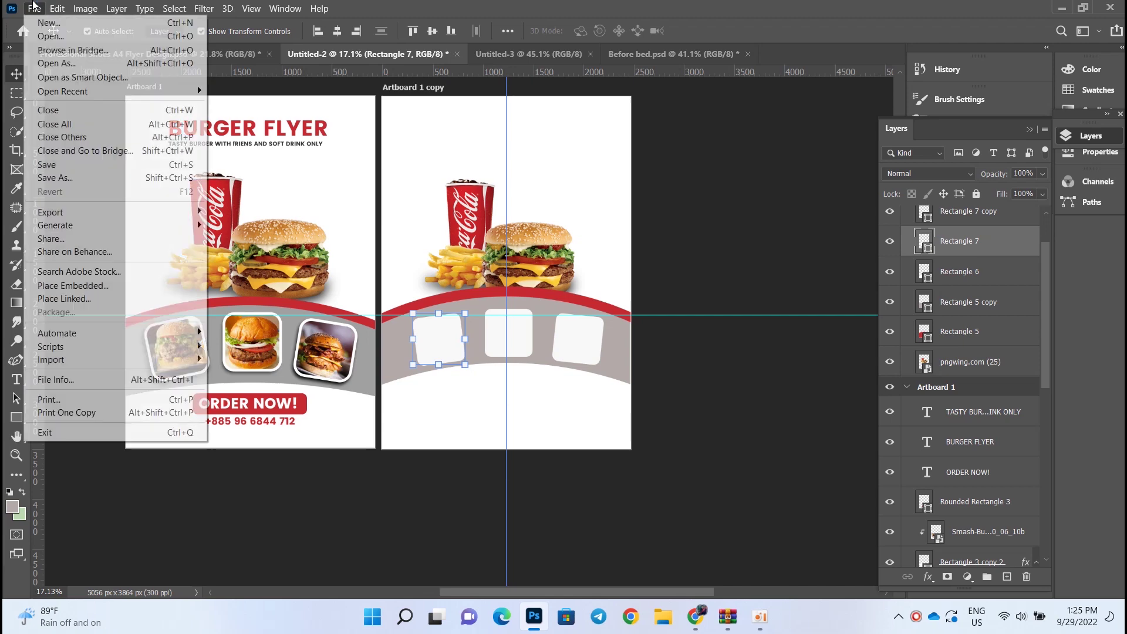
left_click(71, 286)
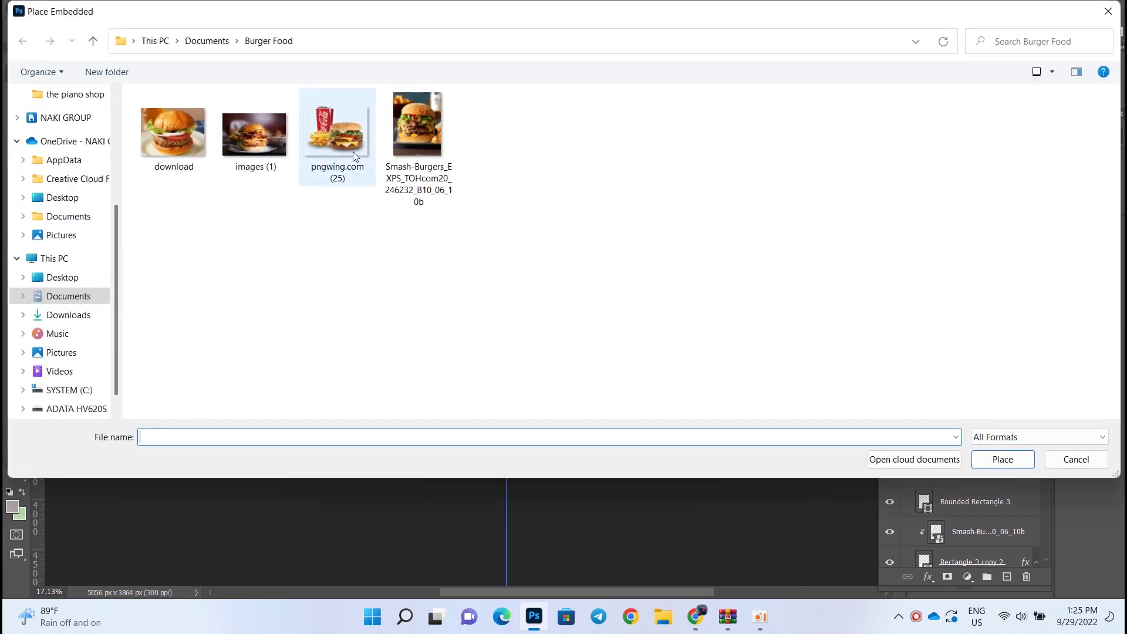
double_click(172, 134)
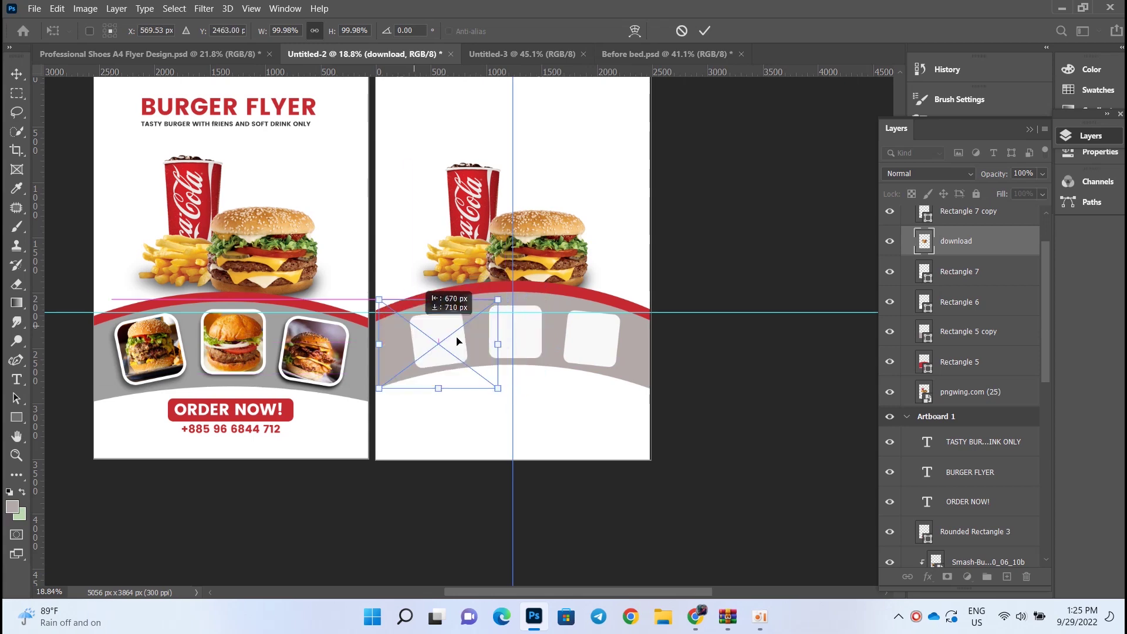
left_click_drag(427, 327, 399, 330)
mouse_move(495, 389)
left_mouse_down()
mouse_move(460, 363)
mouse_move(495, 376)
left_mouse_up()
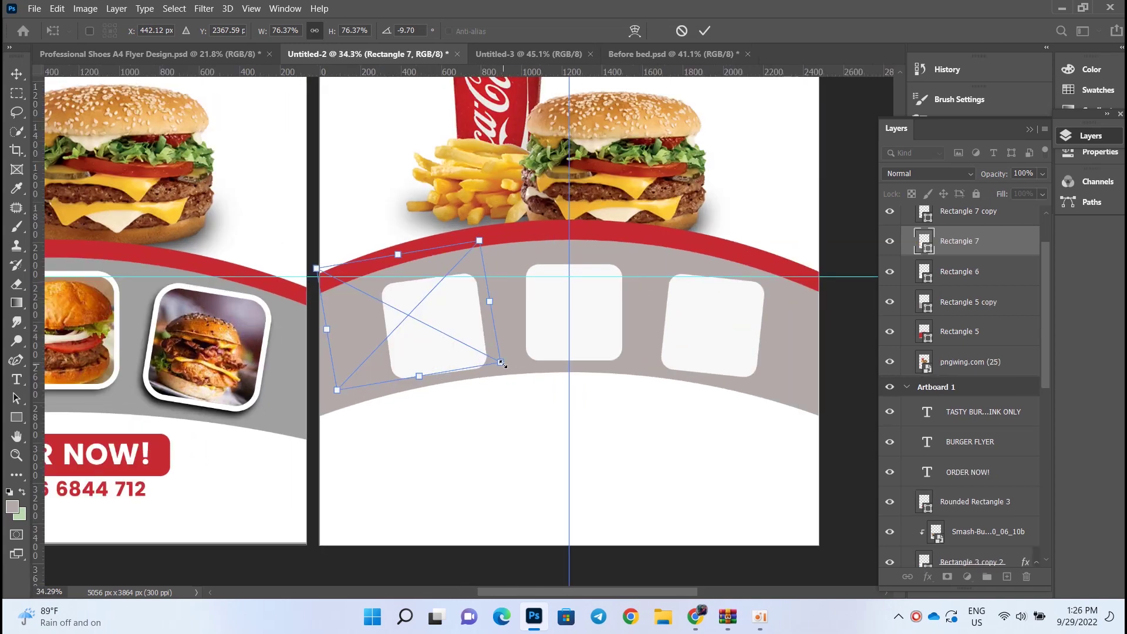
left_click_drag(501, 363, 486, 356)
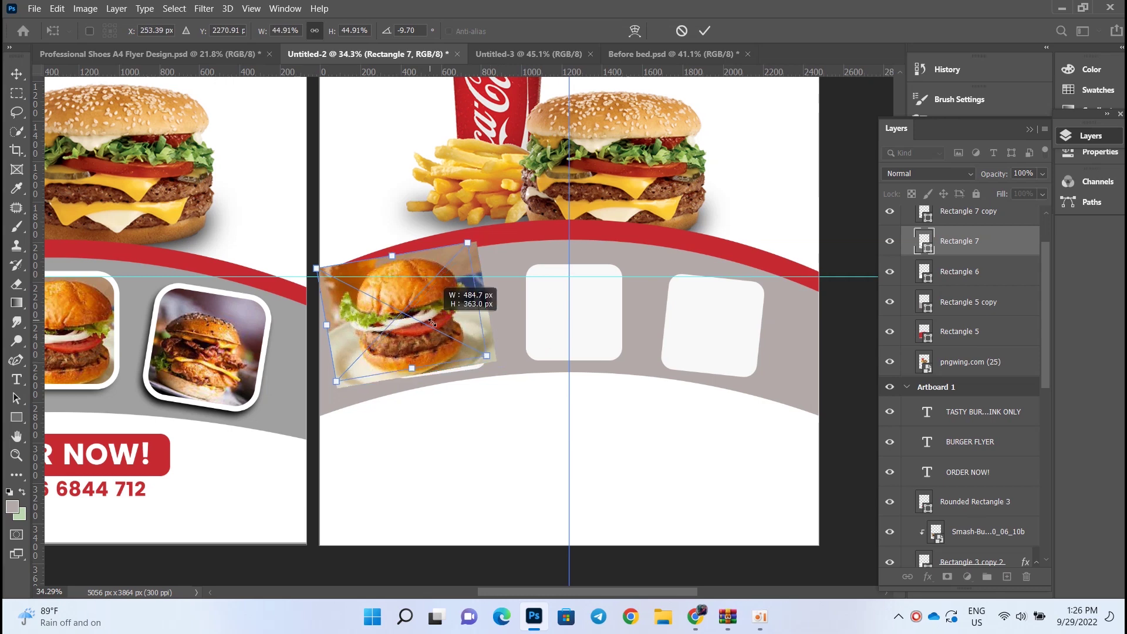
mouse_move(422, 313)
left_mouse_down()
mouse_move(389, 305)
mouse_move(411, 331)
left_mouse_up()
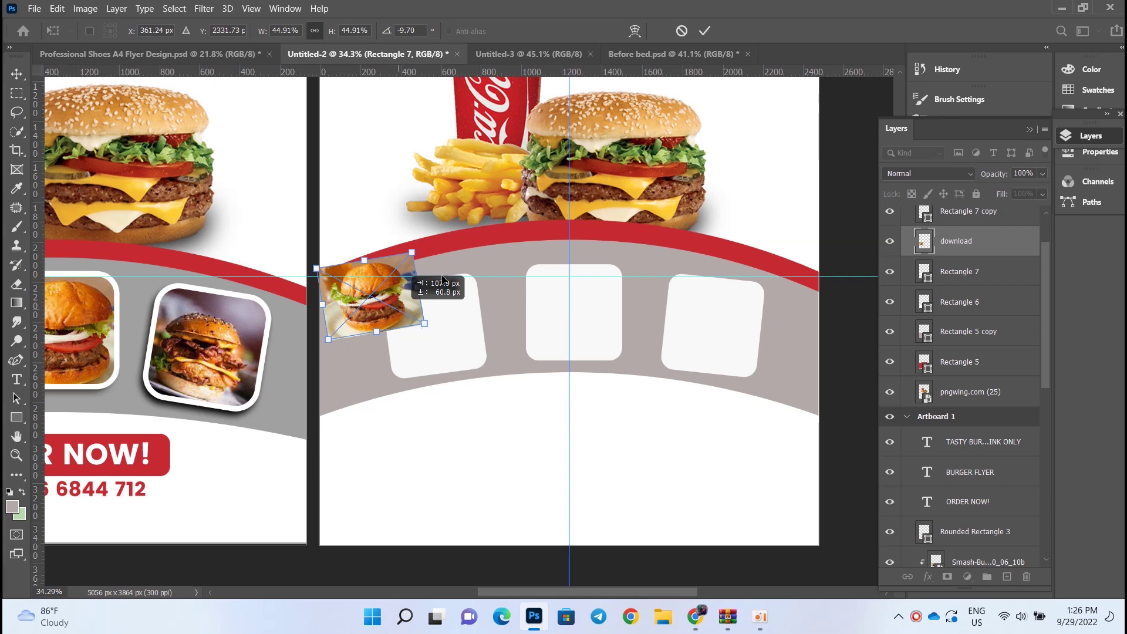
left_click_drag(443, 281, 475, 326)
left_click(702, 33)
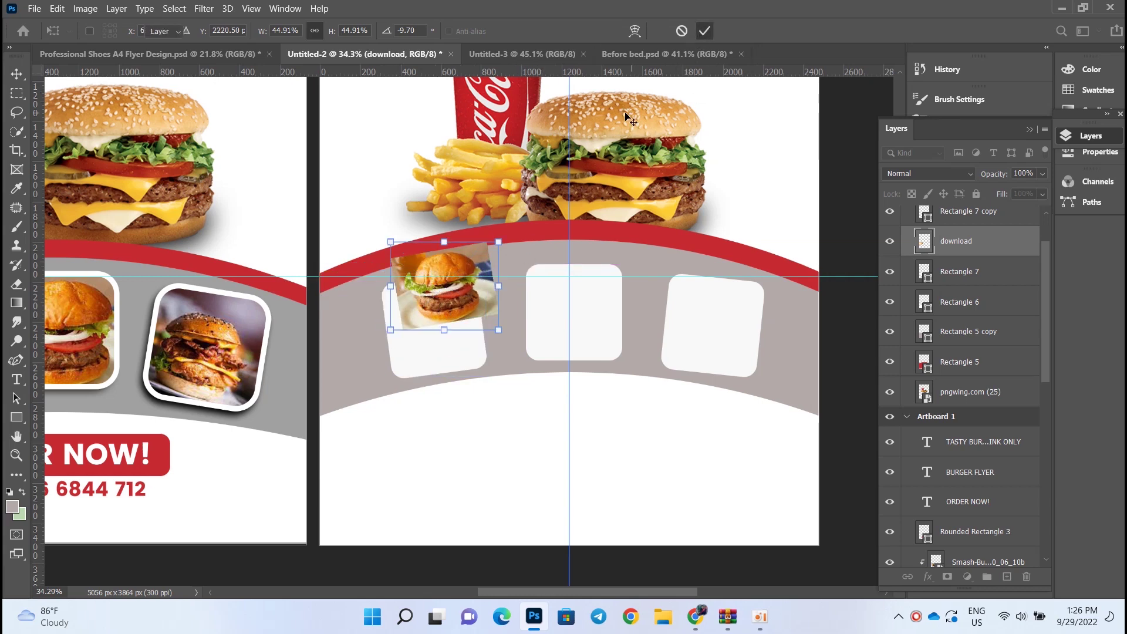
key("Return")
Tilt and enlarge the download photo with Free Transform to cover the left slot.
scroll(434, 316, "up", 1)
left_click_drag(445, 320, 413, 326)
key("ctrl+t")
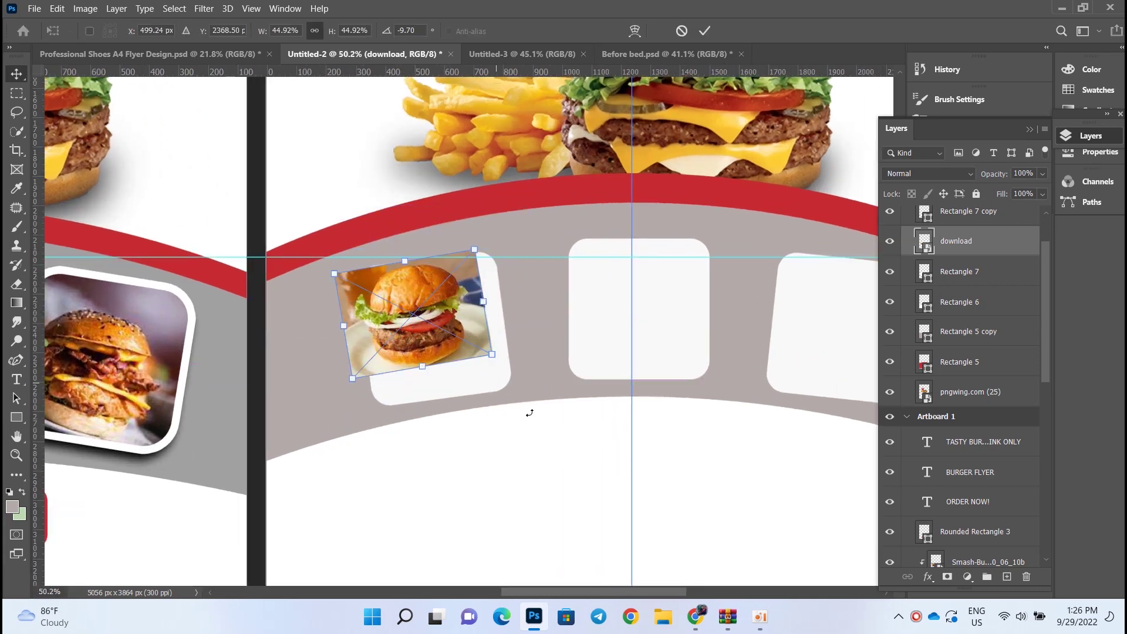
left_click_drag(529, 412, 540, 422)
left_click_drag(492, 354, 551, 391)
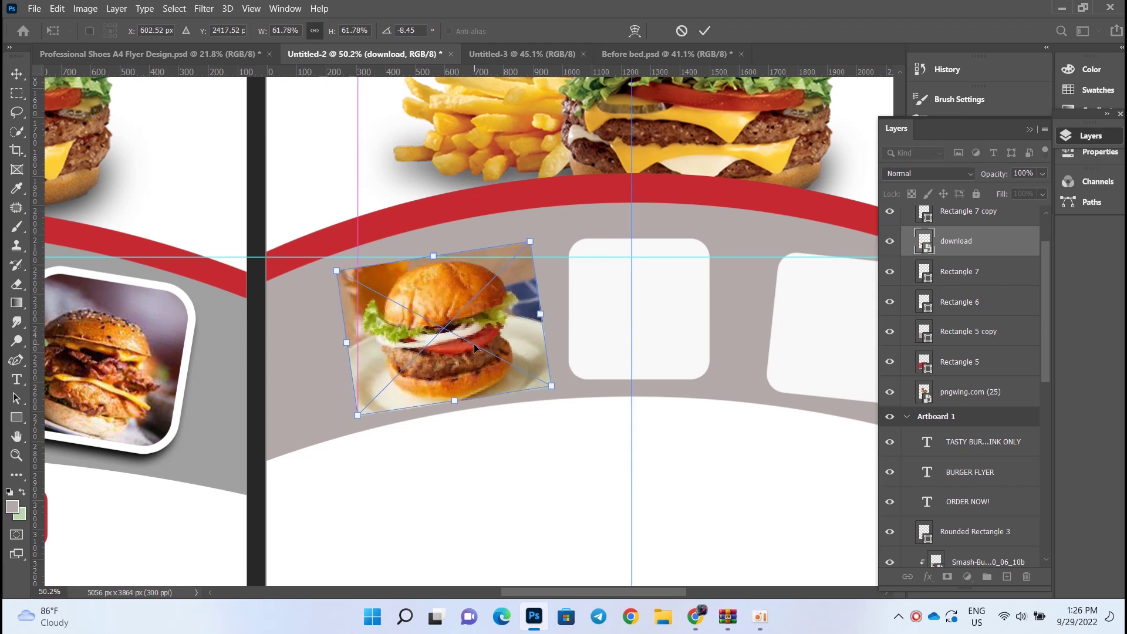
left_click(703, 32)
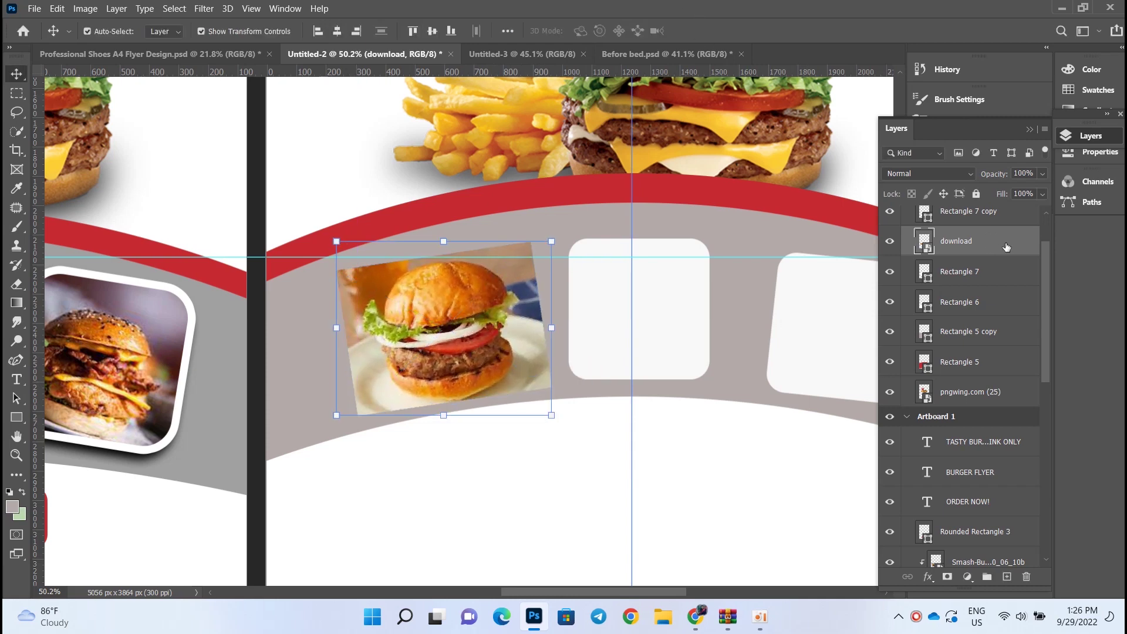
Clip the download layer to the left rounded frame and nudge the photo inside it.
right_click(1005, 247)
left_click(892, 317)
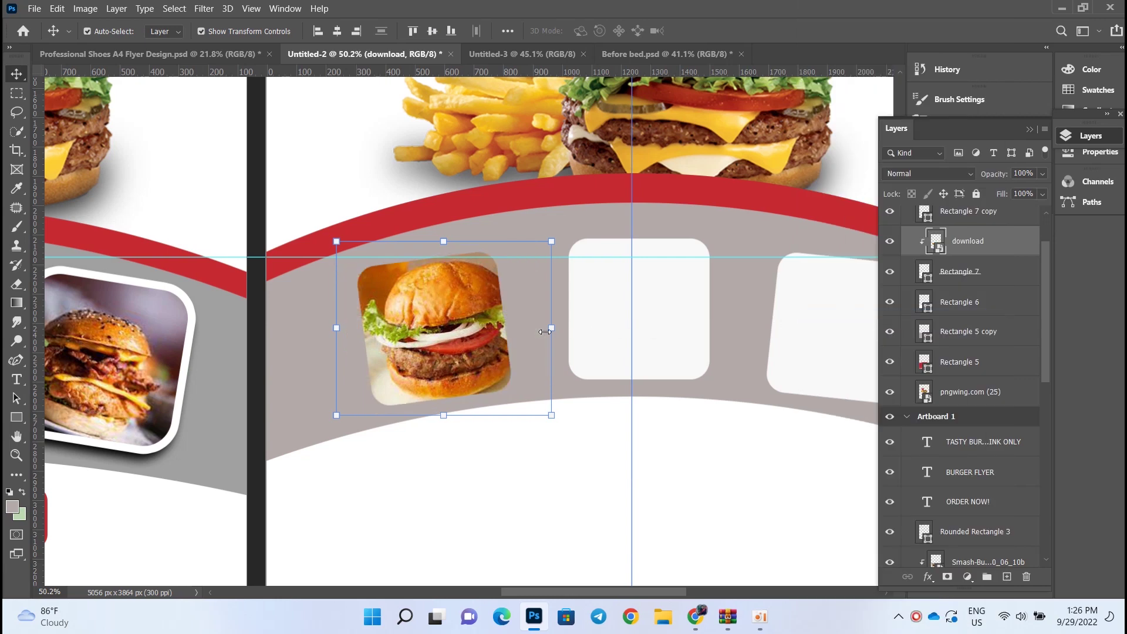
scroll(533, 328, "down", 3)
scroll(473, 312, "up", 1)
left_click_drag(462, 316, 453, 317)
Rotate the download photo to about -11° to match the frame's tilt.
scroll(392, 328, "down", 3)
scroll(467, 357, "up", 3)
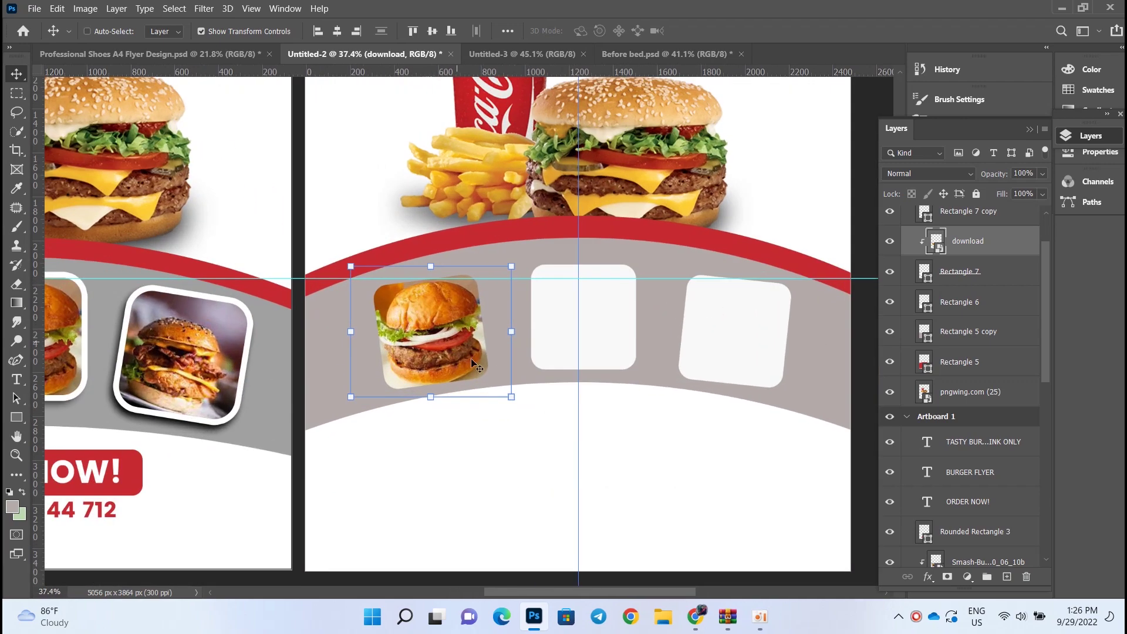
left_click_drag(520, 405, 521, 405)
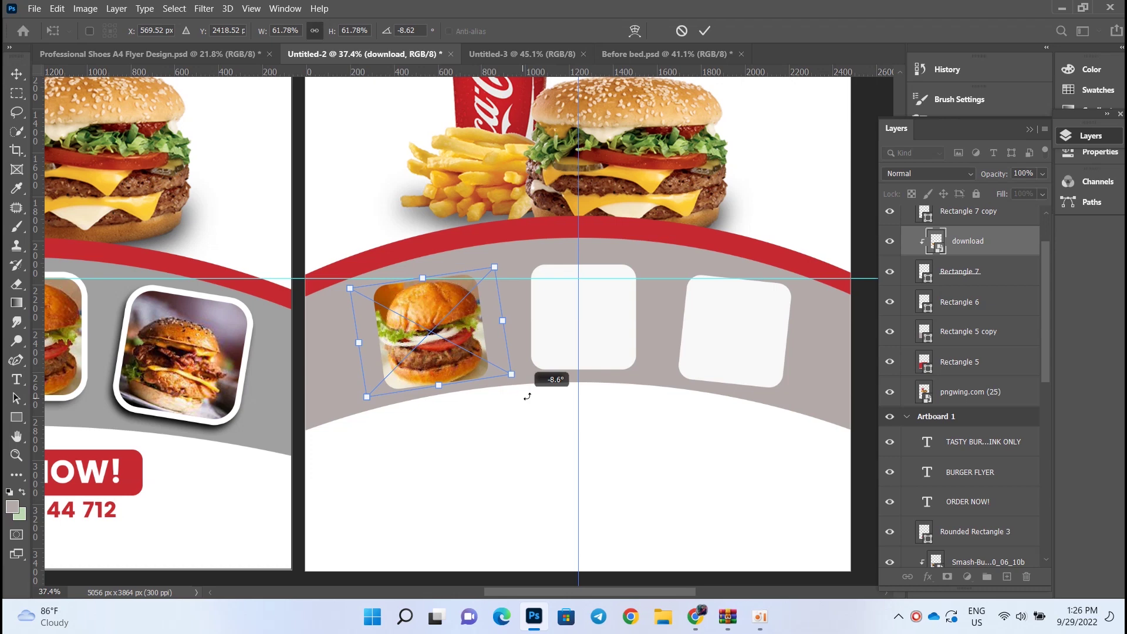
left_click_drag(527, 396, 531, 389)
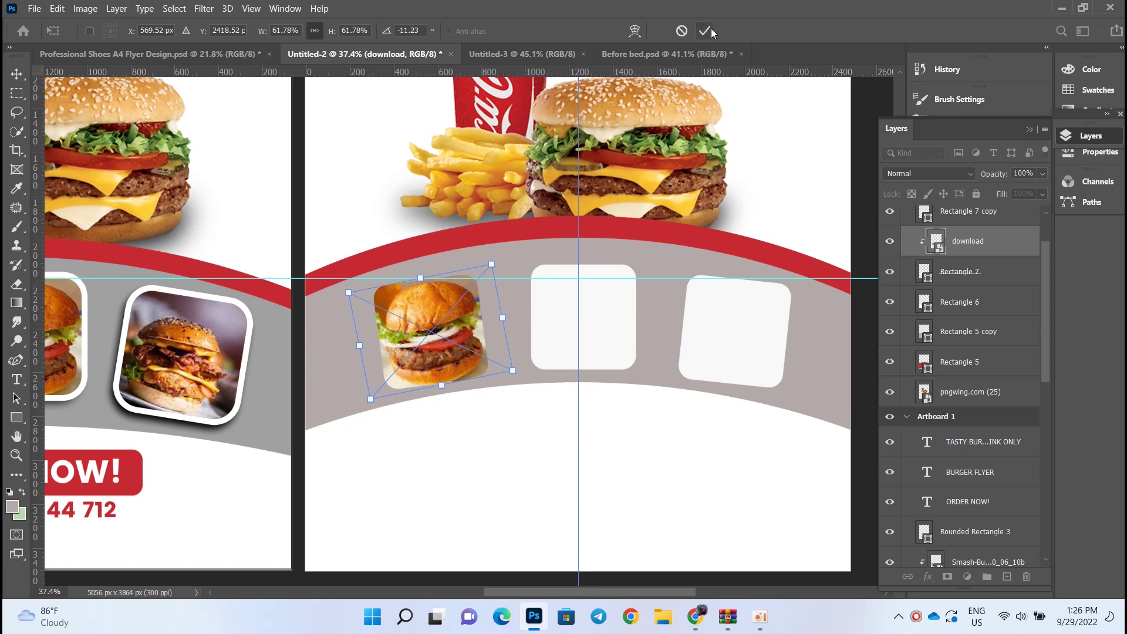
left_click(705, 31)
scroll(432, 258, "down", 2)
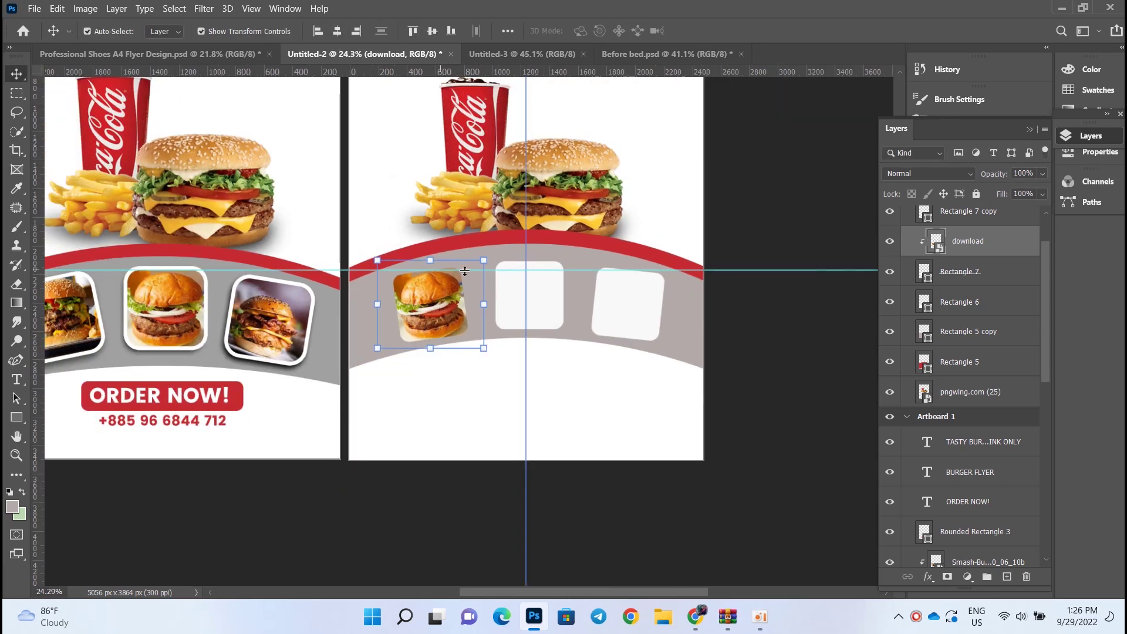
scroll(422, 288, "down", 1)
scroll(566, 305, "up", 1)
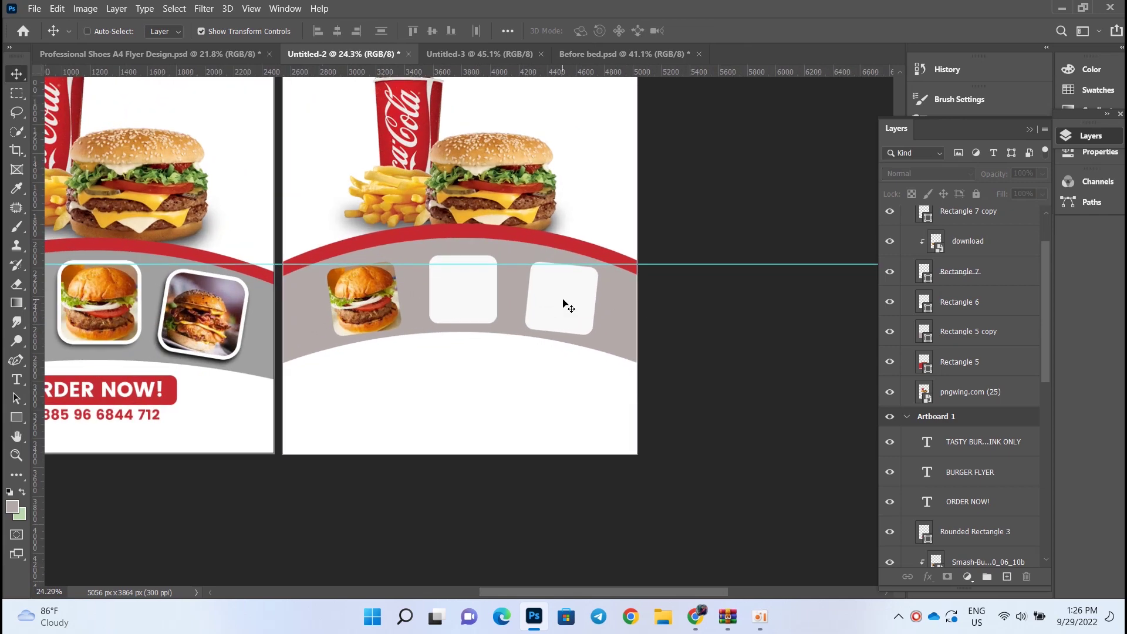
scroll(564, 305, "up", 1)
left_click(433, 303)
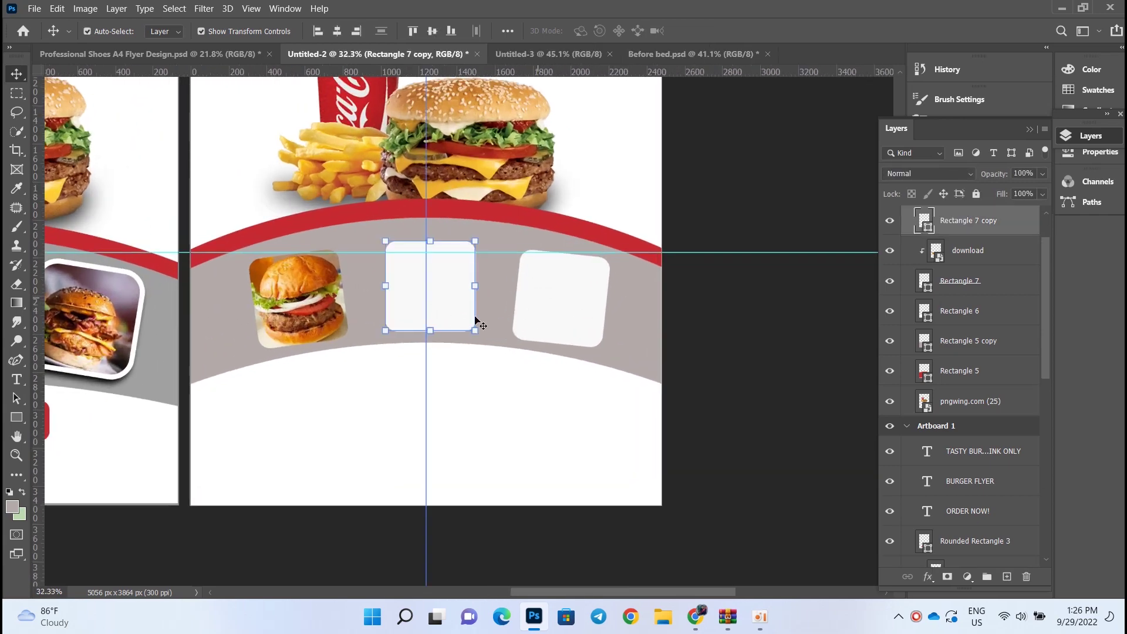
Place 'images (1)' embedded, scaled down and positioned over the middle slot.
left_click(34, 8)
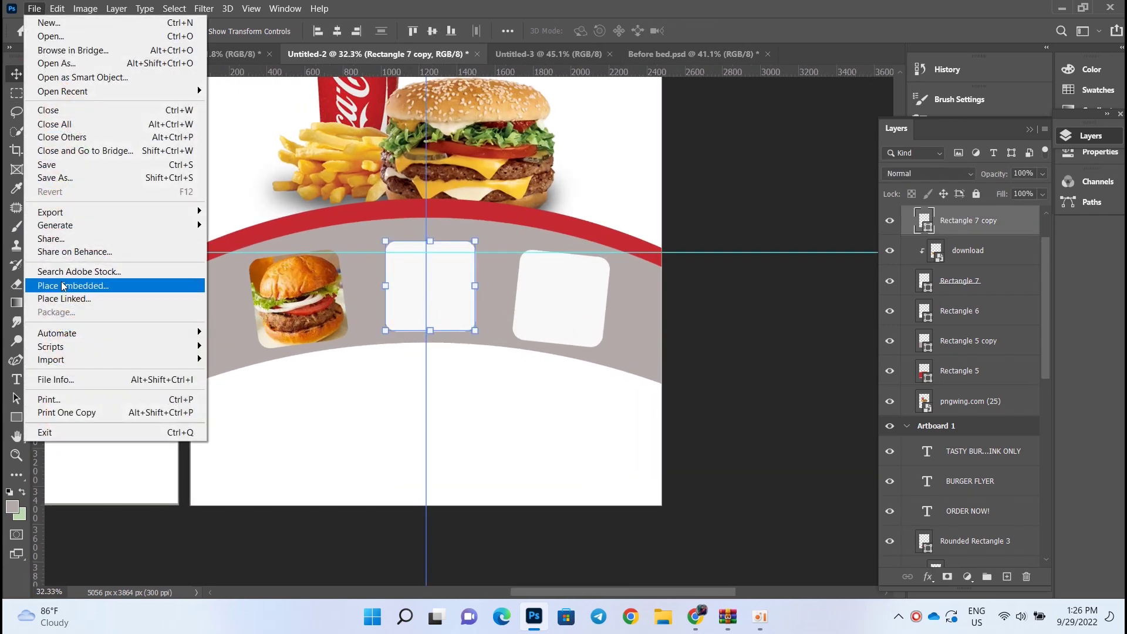
left_click(64, 286)
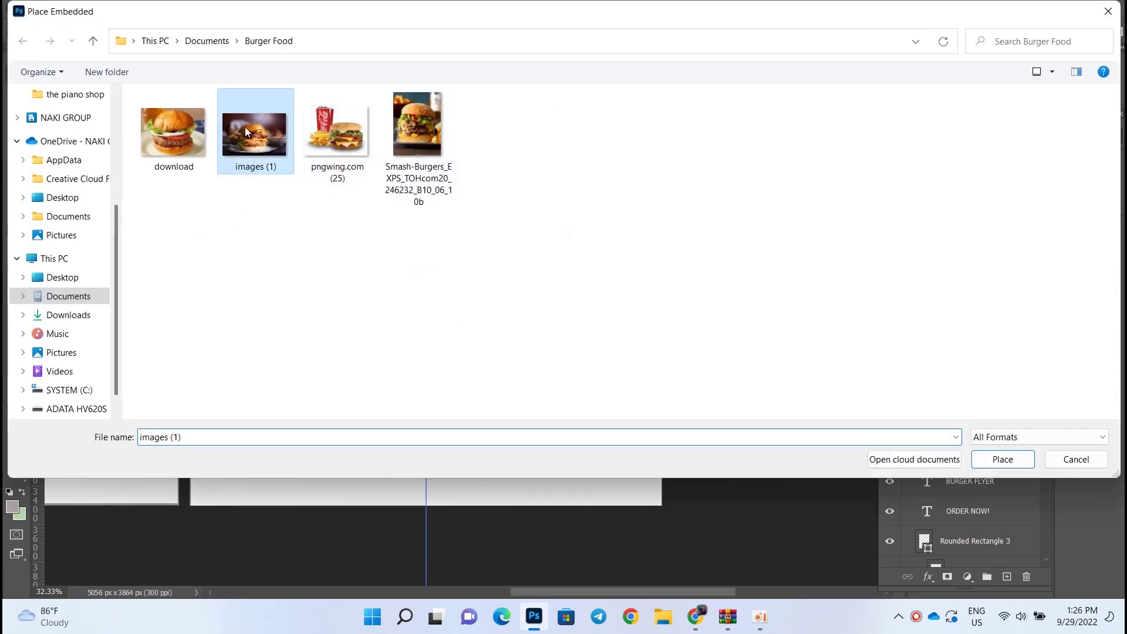
double_click(244, 127)
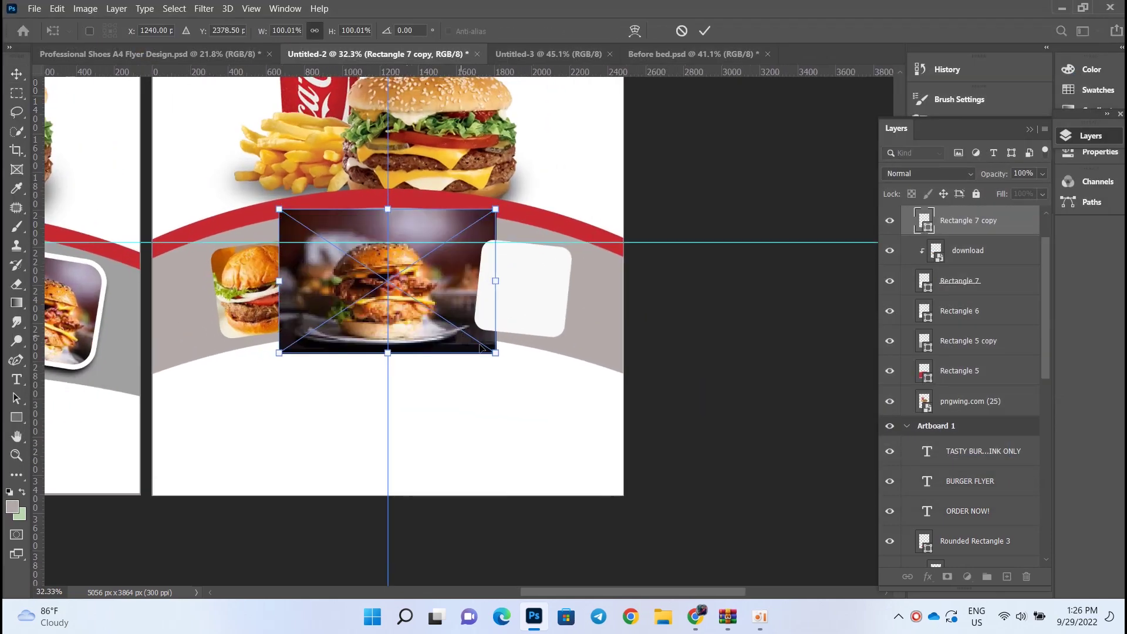
left_click_drag(496, 352, 449, 325)
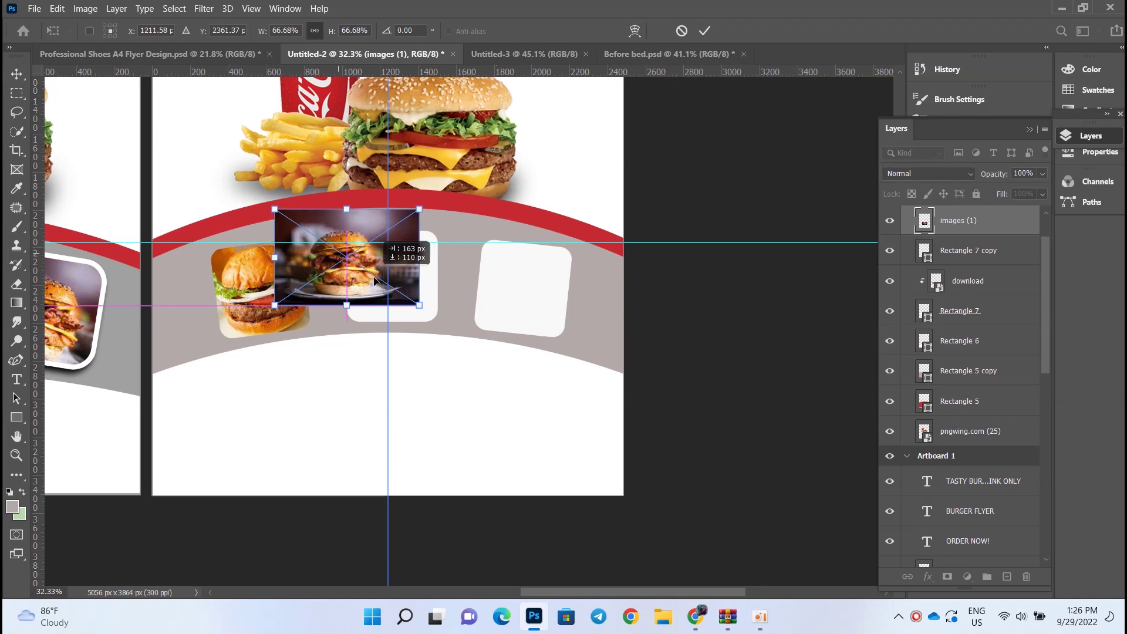
left_click_drag(339, 256, 379, 276)
key("Return")
Clip images (1) to the middle rounded frame and adjust its position inside.
right_click(1006, 229)
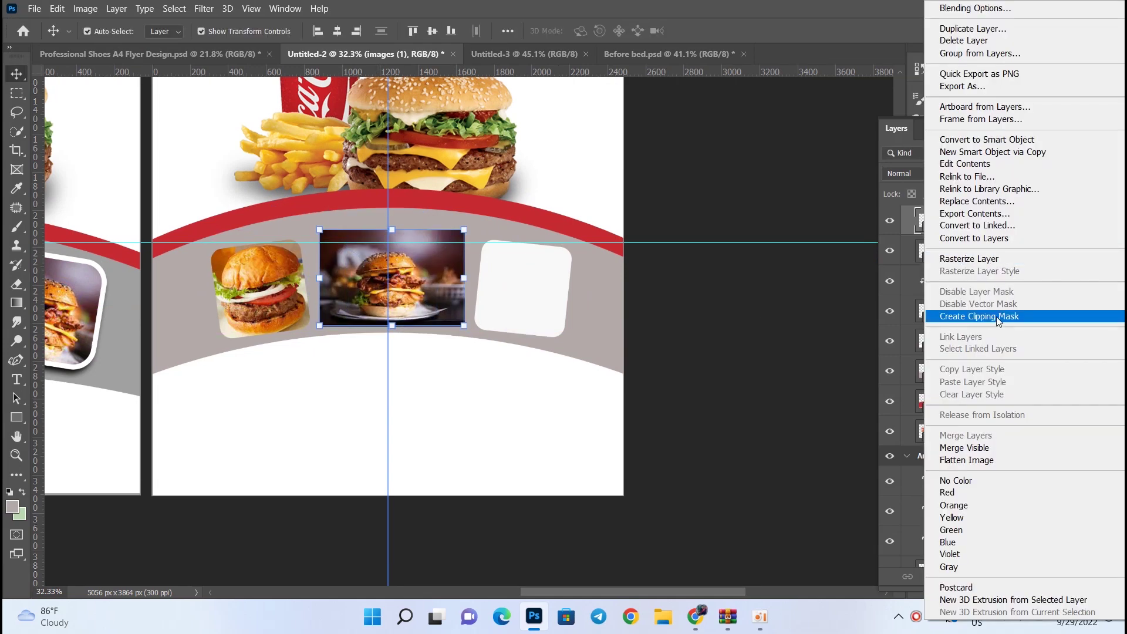
left_click(992, 315)
scroll(379, 281, "up", 3)
scroll(379, 281, "up", 1)
left_click_drag(429, 283, 439, 281)
scroll(438, 280, "down", 2)
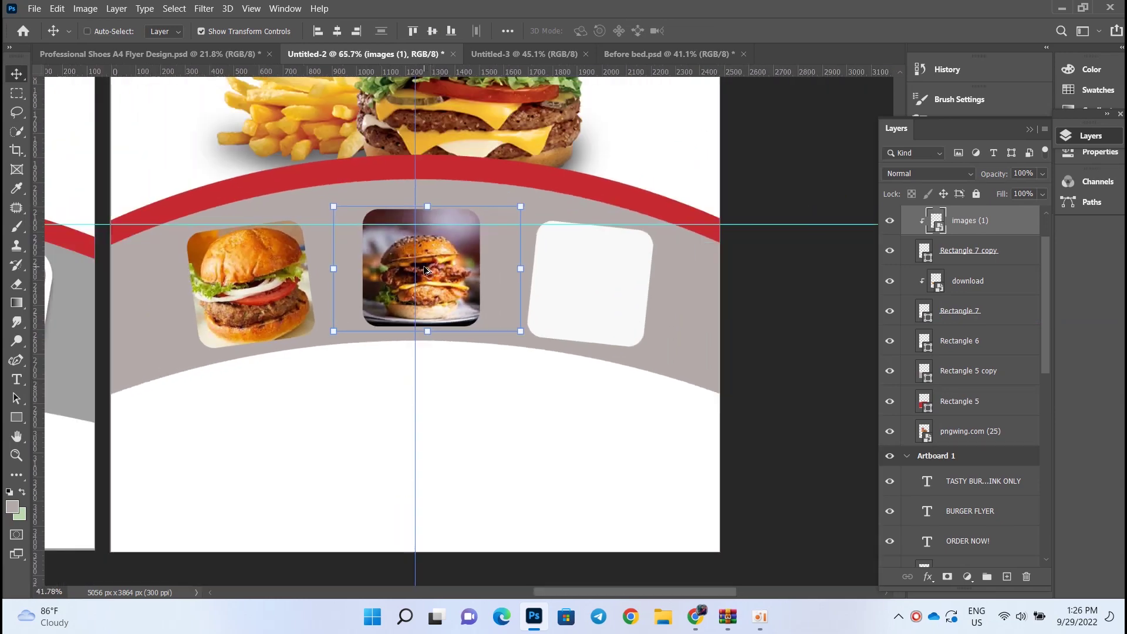
scroll(434, 276, "down", 3)
left_click_drag(423, 266, 427, 264)
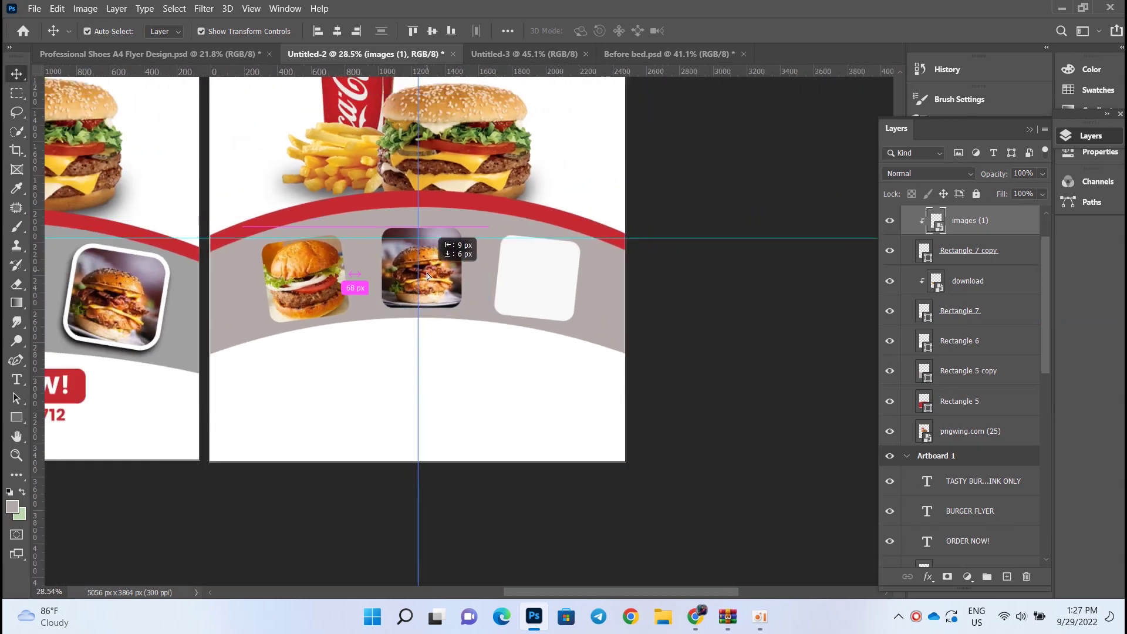
left_click_drag(427, 265, 428, 270)
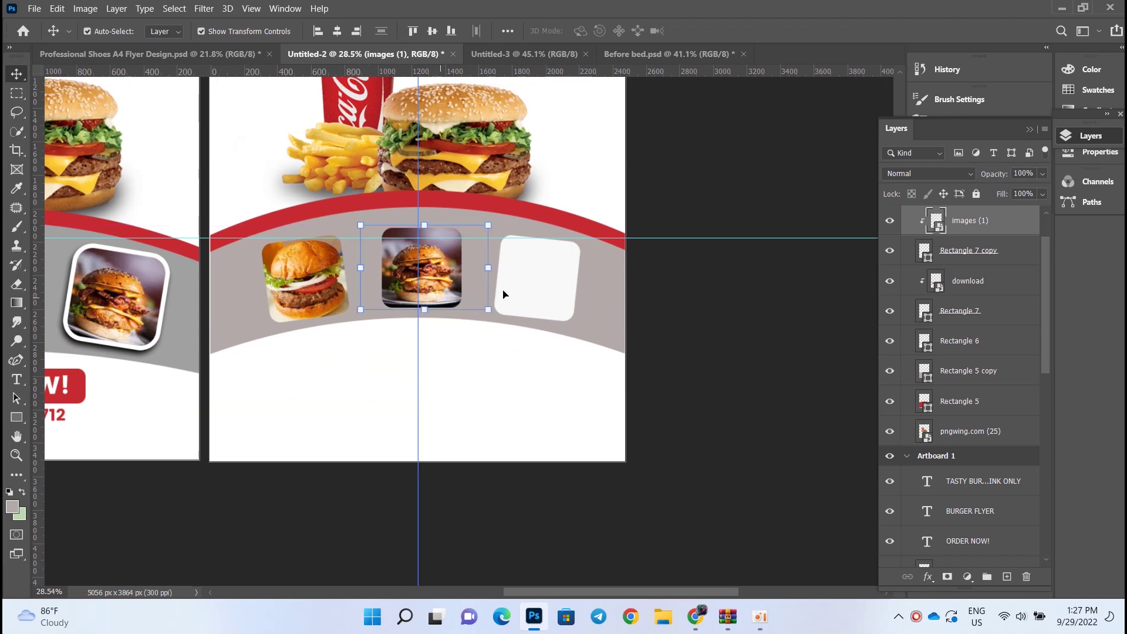
left_click(711, 158)
scroll(522, 244, "right", 2)
left_click(468, 264, "alt")
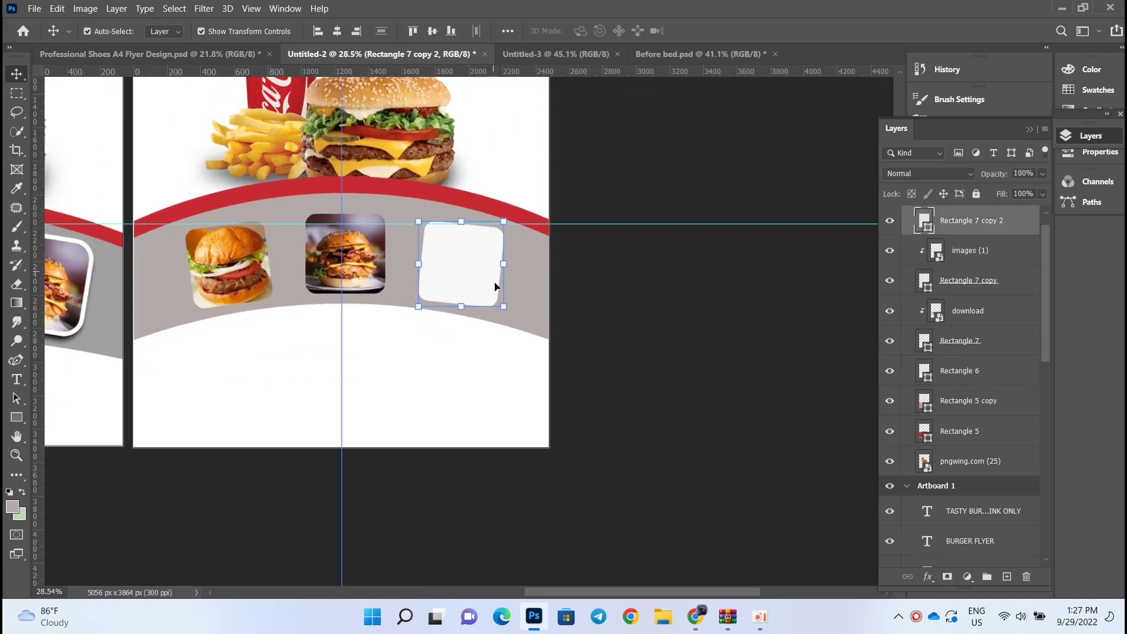
Place the Smash-Burgers image embedded, shrunk to about 15%, over the empty third frame.
left_click(34, 9)
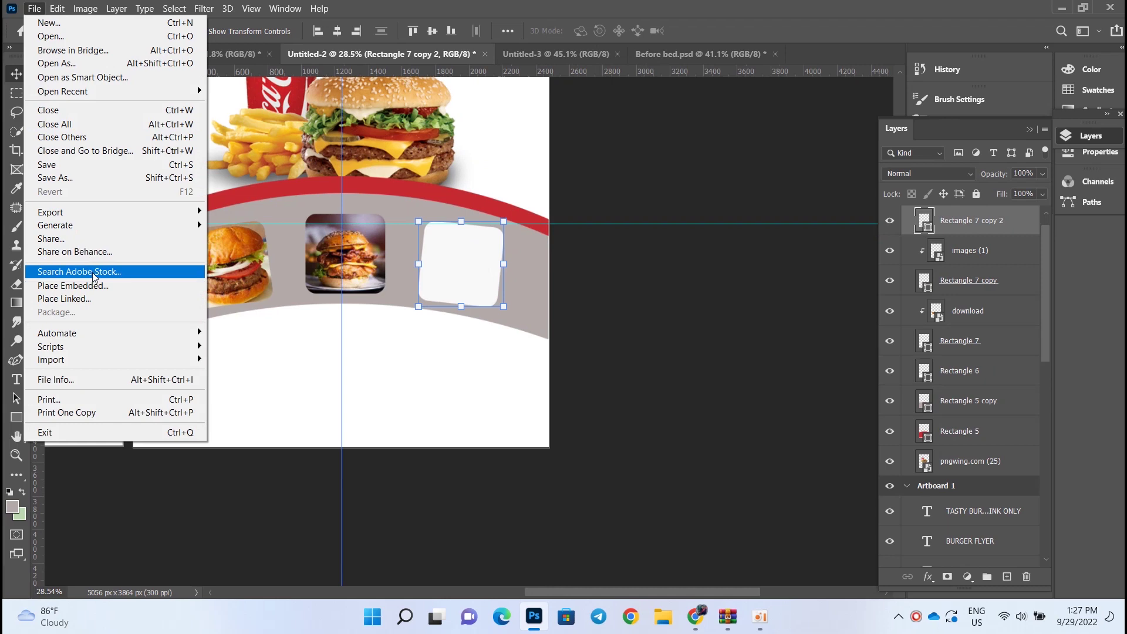
left_click(92, 286)
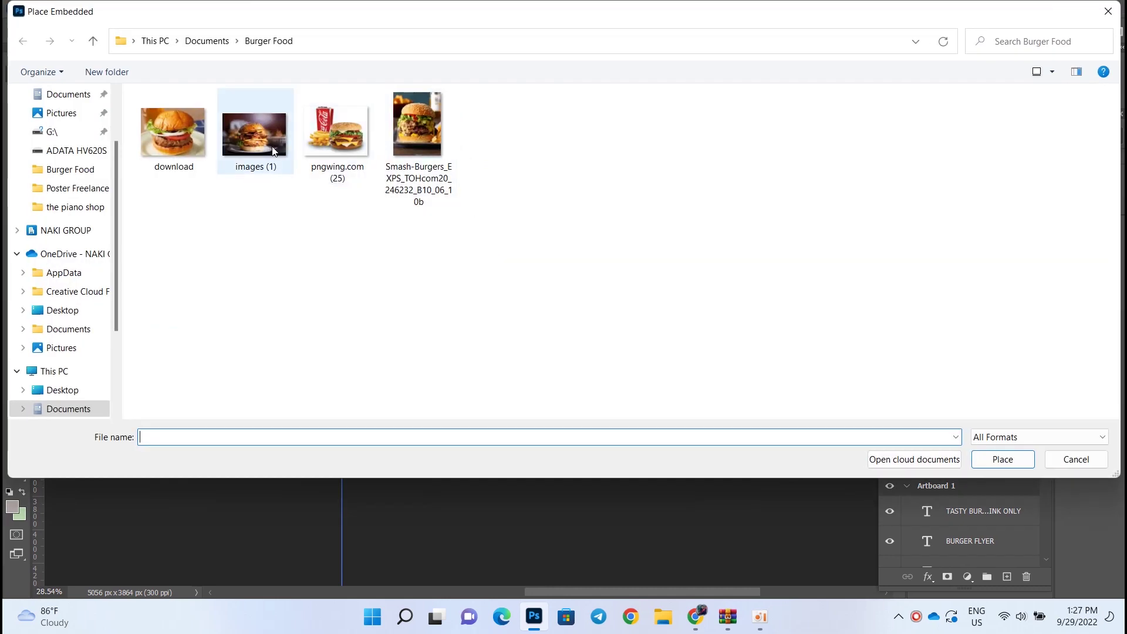
double_click(438, 121)
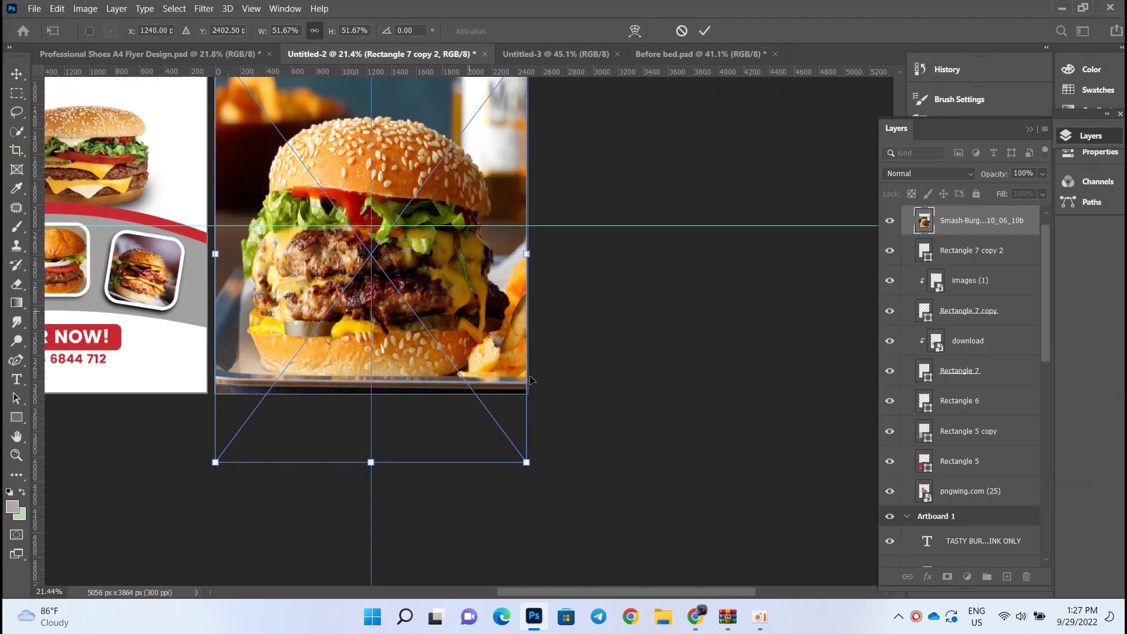
left_click_drag(526, 462, 343, 146)
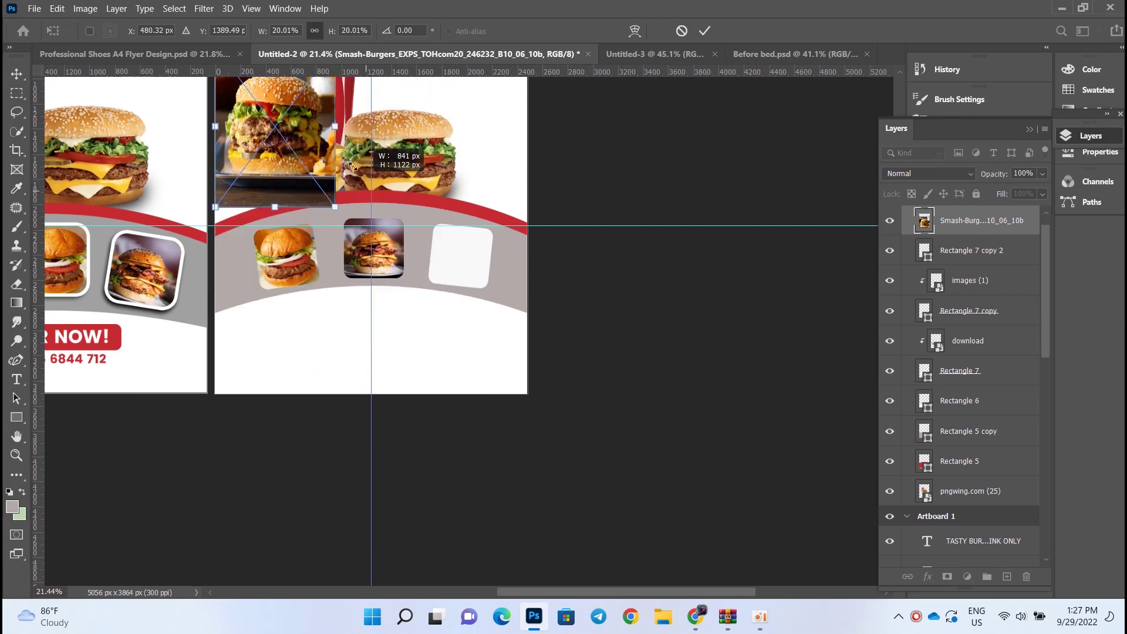
left_click_drag(261, 142, 449, 247)
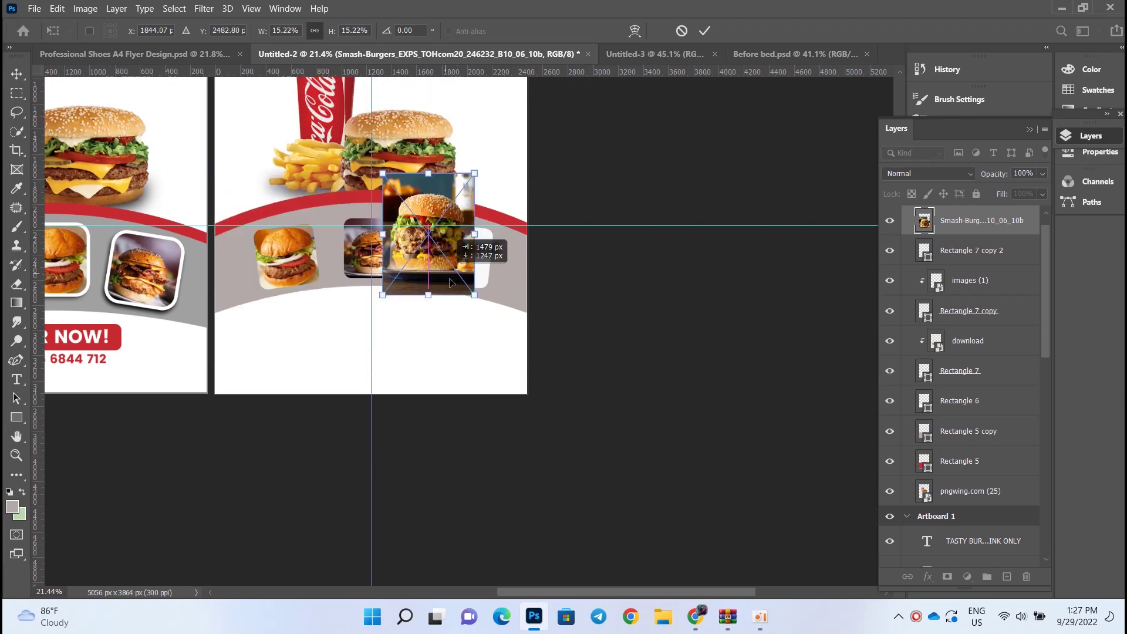
Tilt the burger photo about 3 degrees and shrink it further to fit the frame.
scroll(514, 229, "up", 1)
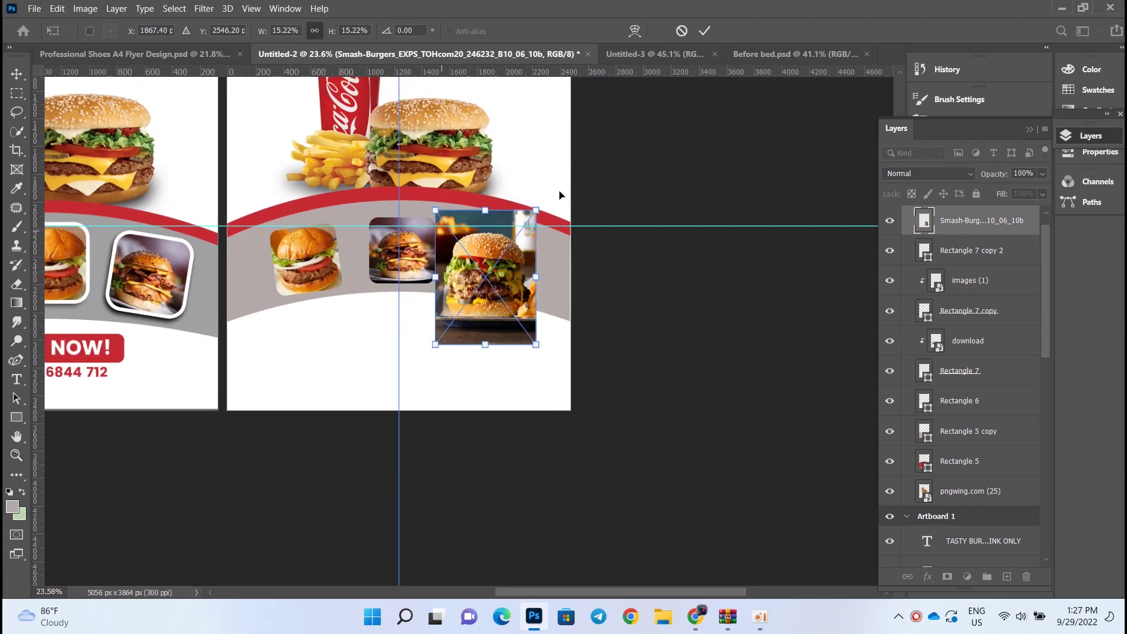
left_click_drag(549, 200, 569, 206)
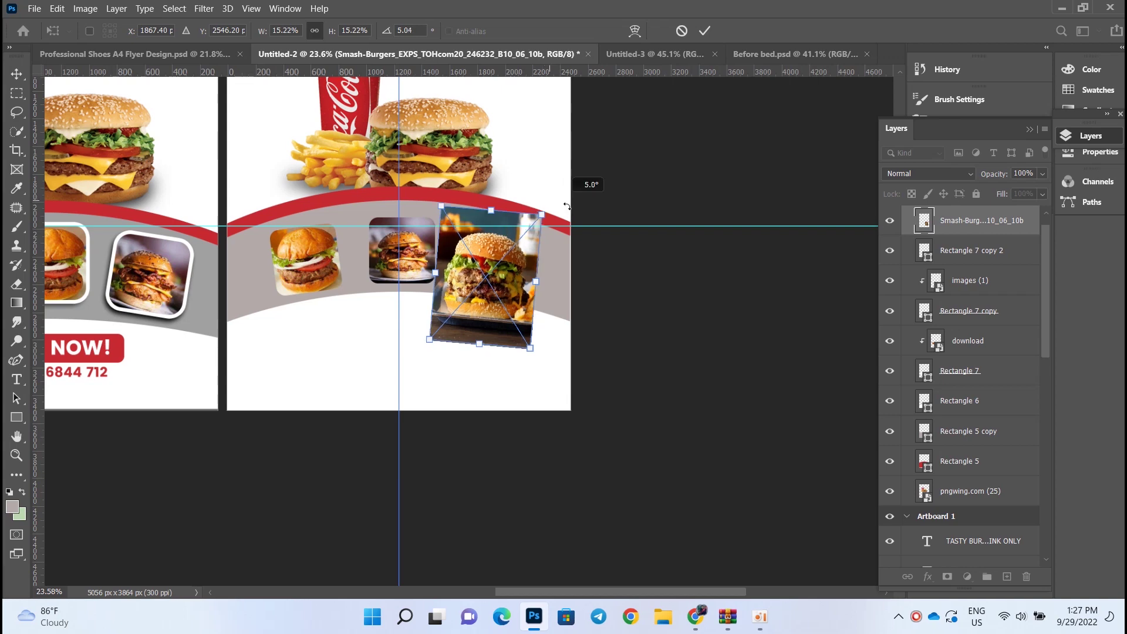
mouse_move(522, 352)
left_mouse_down()
mouse_move(498, 316)
mouse_move(506, 281)
left_mouse_up()
left_click_drag(541, 319, 503, 290)
left_click(704, 29)
Clip the photo to the rounded frame and retune it to a 6-degree tilt.
right_click(1011, 216)
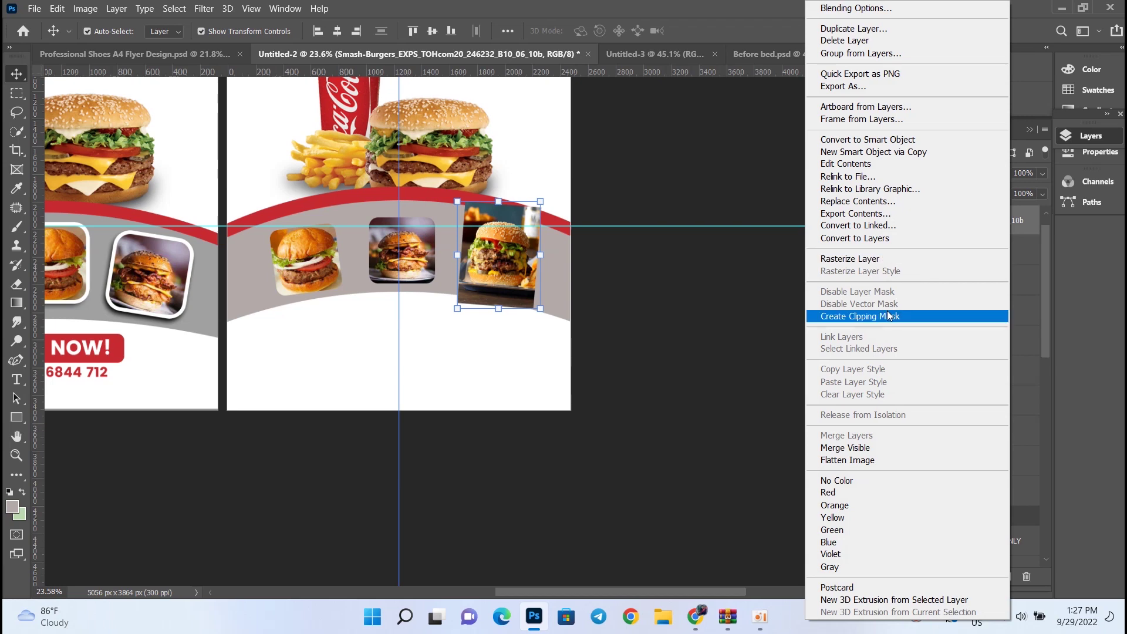
left_click(860, 316)
scroll(496, 252, "up", 3)
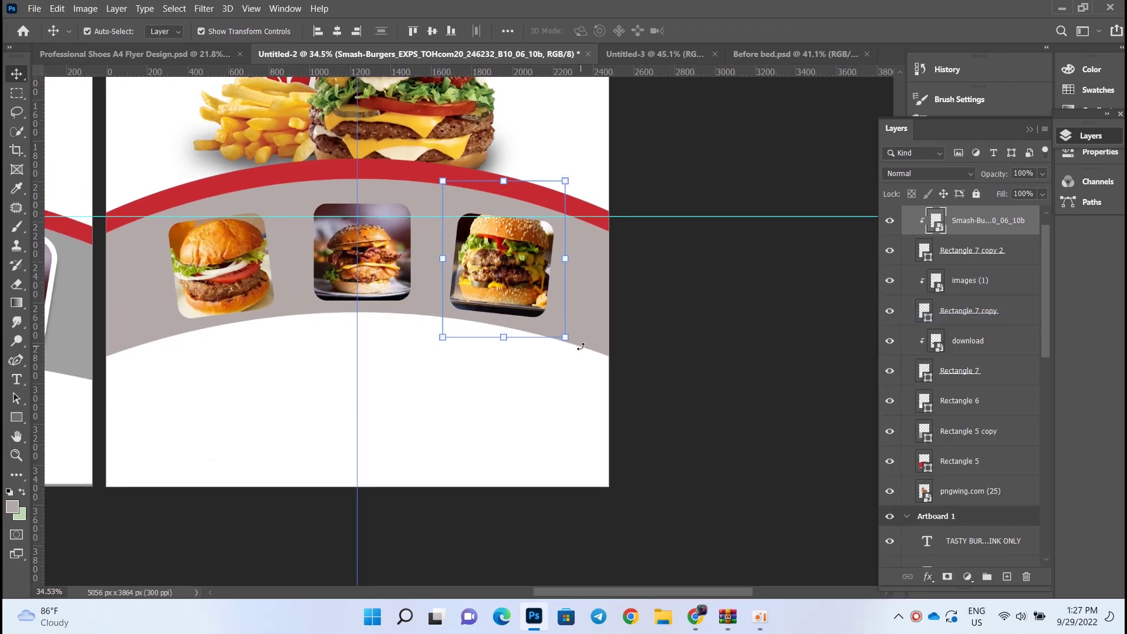
left_click_drag(580, 346, 584, 345)
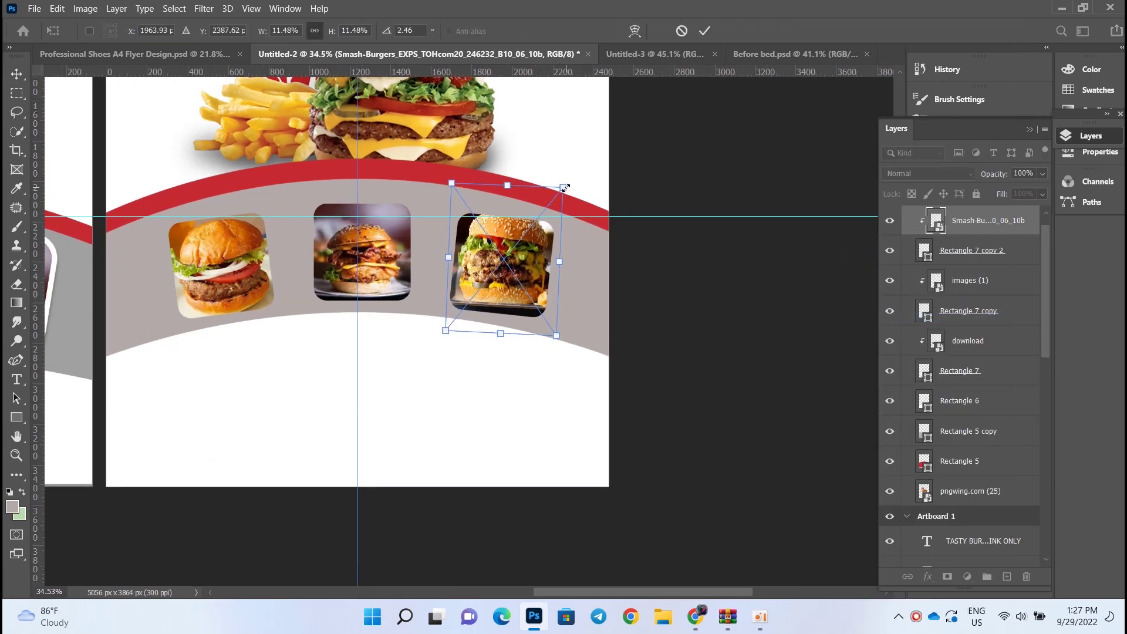
left_click_drag(565, 188, 557, 206)
left_click_drag(534, 265, 537, 266)
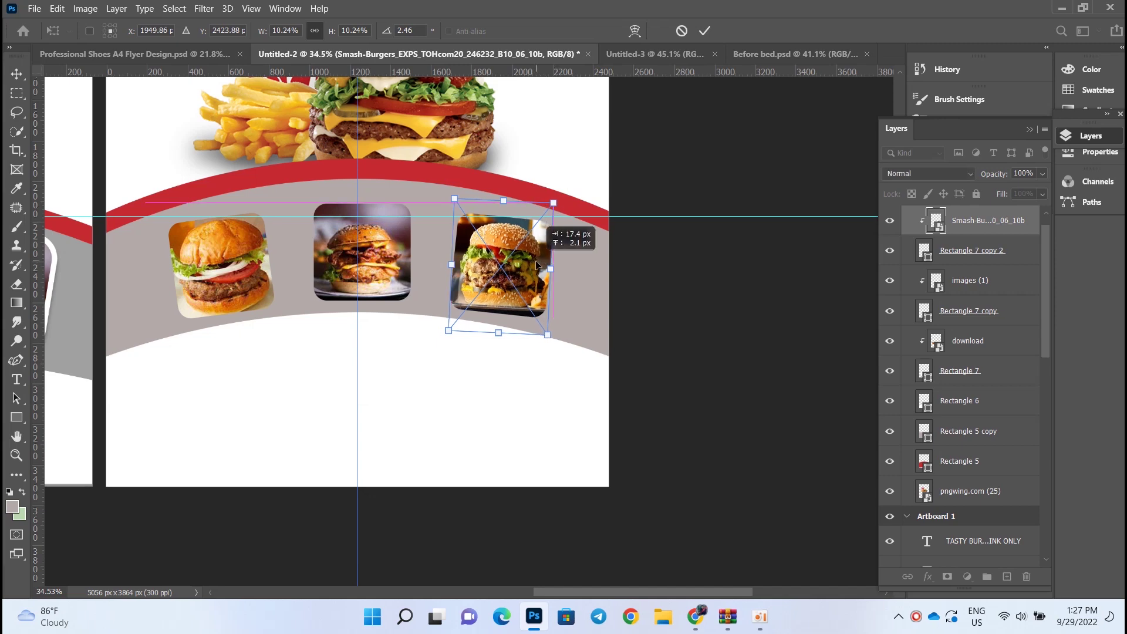
left_click_drag(564, 336, 556, 341)
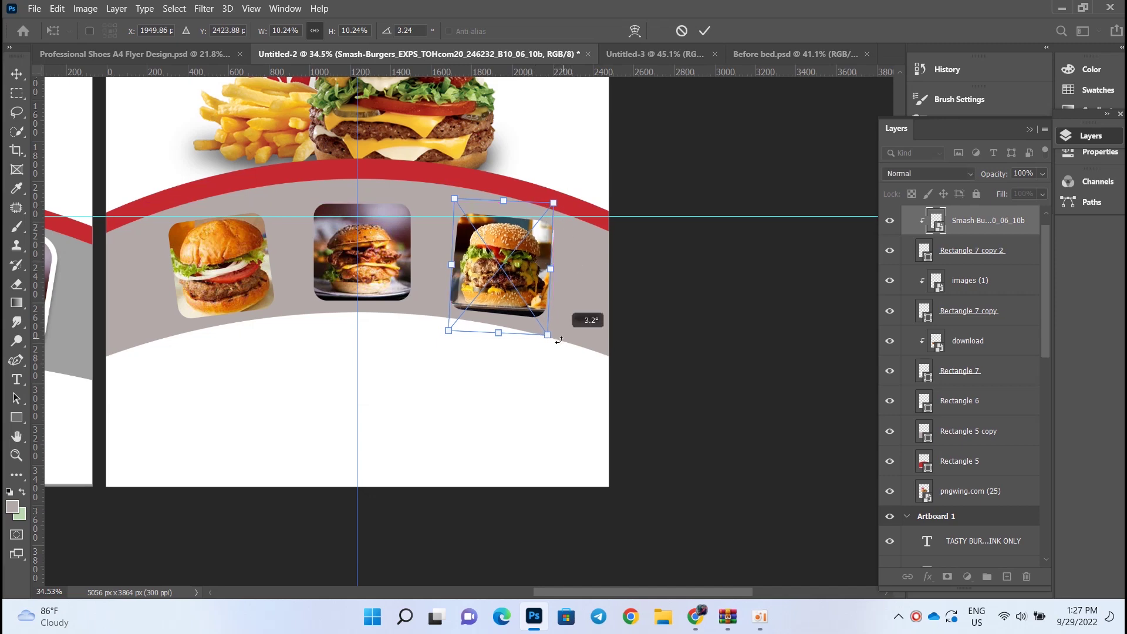
left_click(704, 30)
Select the third frame's layer, Rectangle 7 copy 2, and open its layer effects.
scroll(552, 202, "down", 3, "alt")
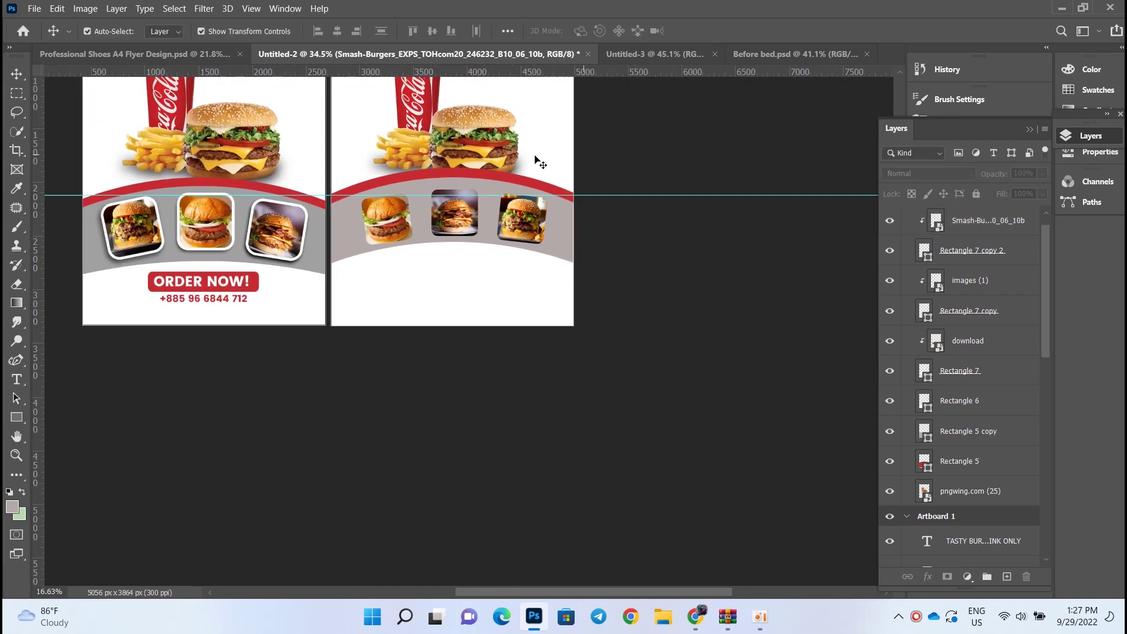
scroll(536, 156, "down", 1, "alt")
scroll(445, 219, "up", 1, "alt")
scroll(445, 219, "up", 2, "alt")
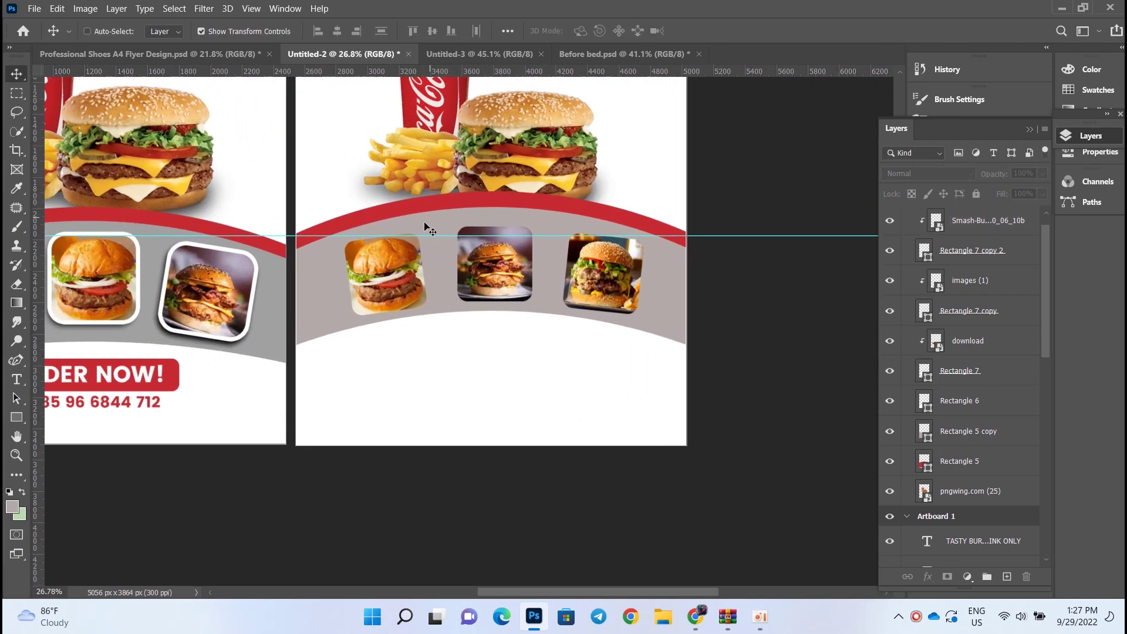
left_click(413, 250, "ctrl")
scroll(607, 294, "up", 2, "alt")
scroll(970, 297, "up", 1)
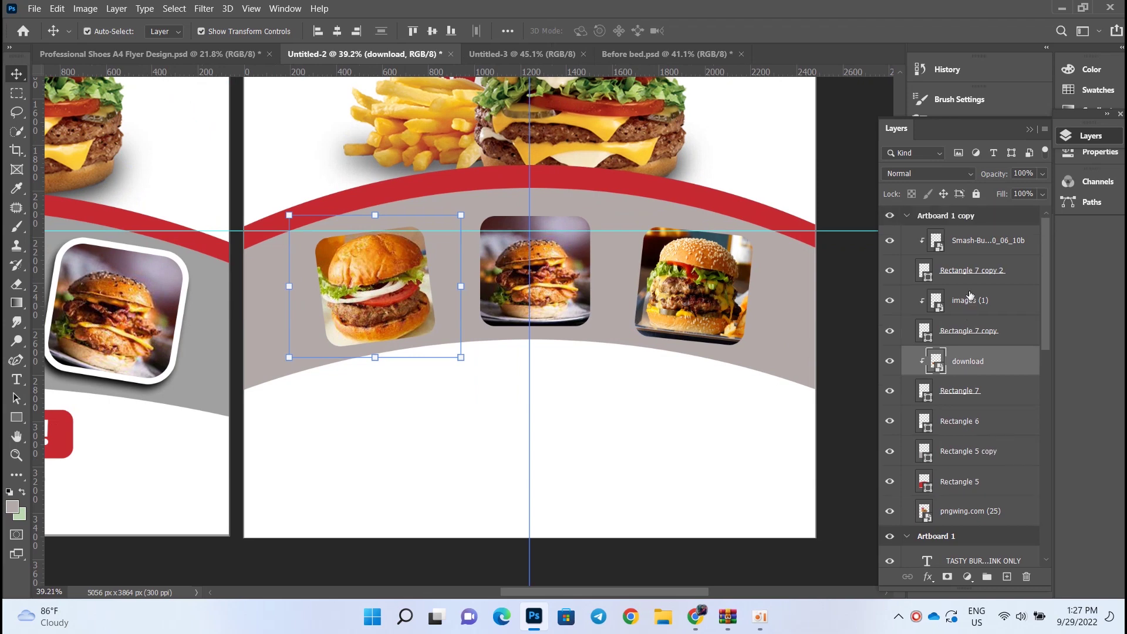
left_click(1021, 279)
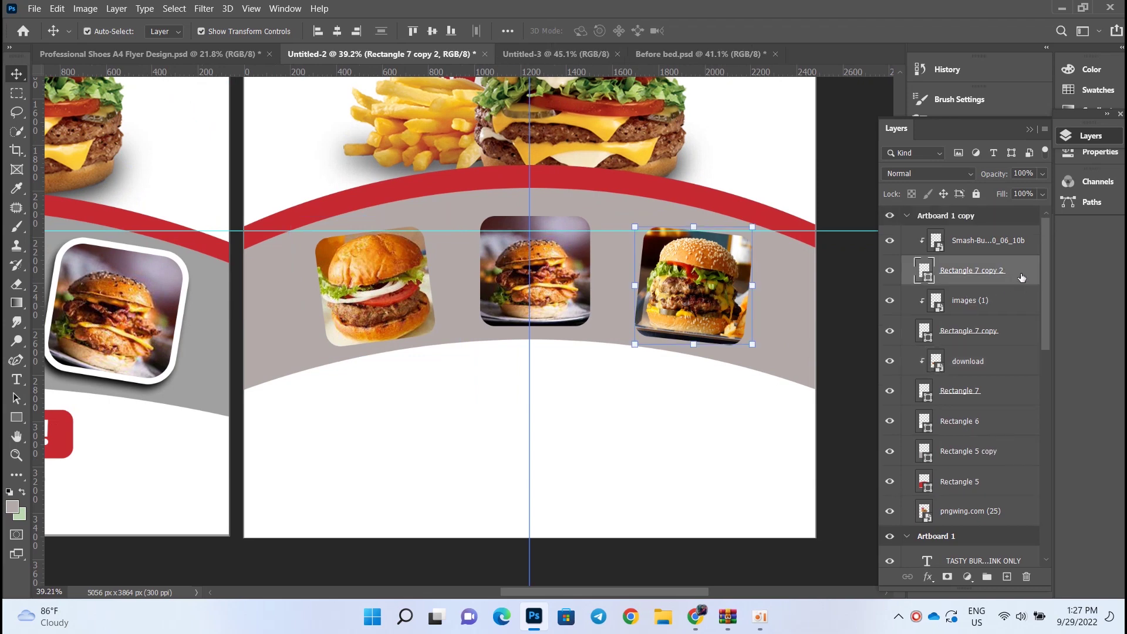
double_click(1021, 278)
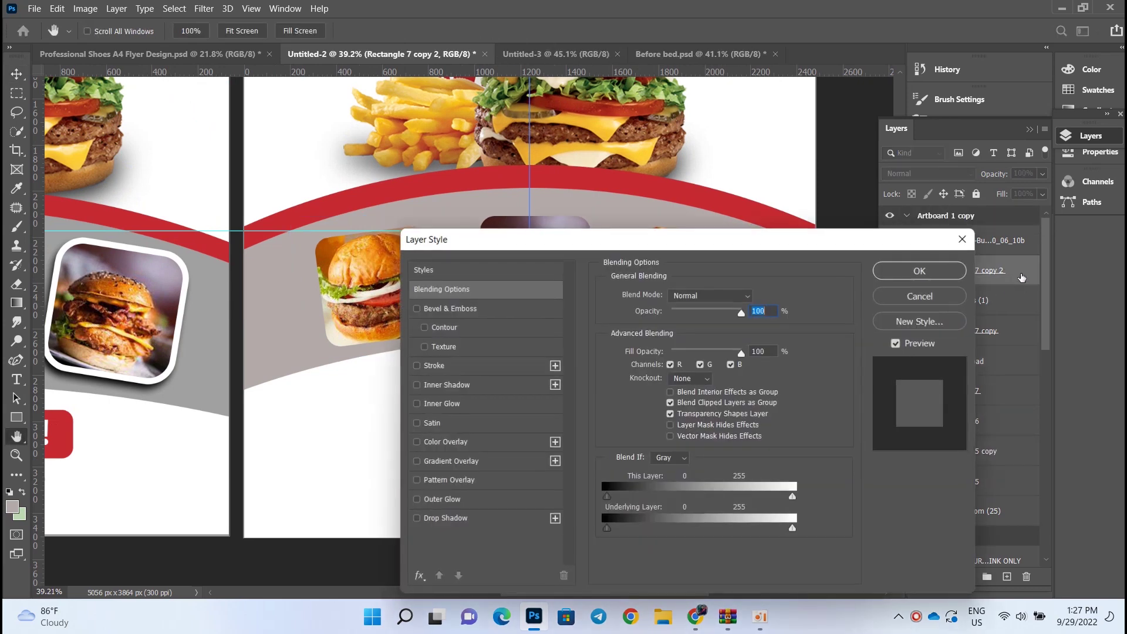
Add a 24 px white stroke around the third rounded frame.
left_click(464, 369)
left_click_drag(632, 237, 656, 349)
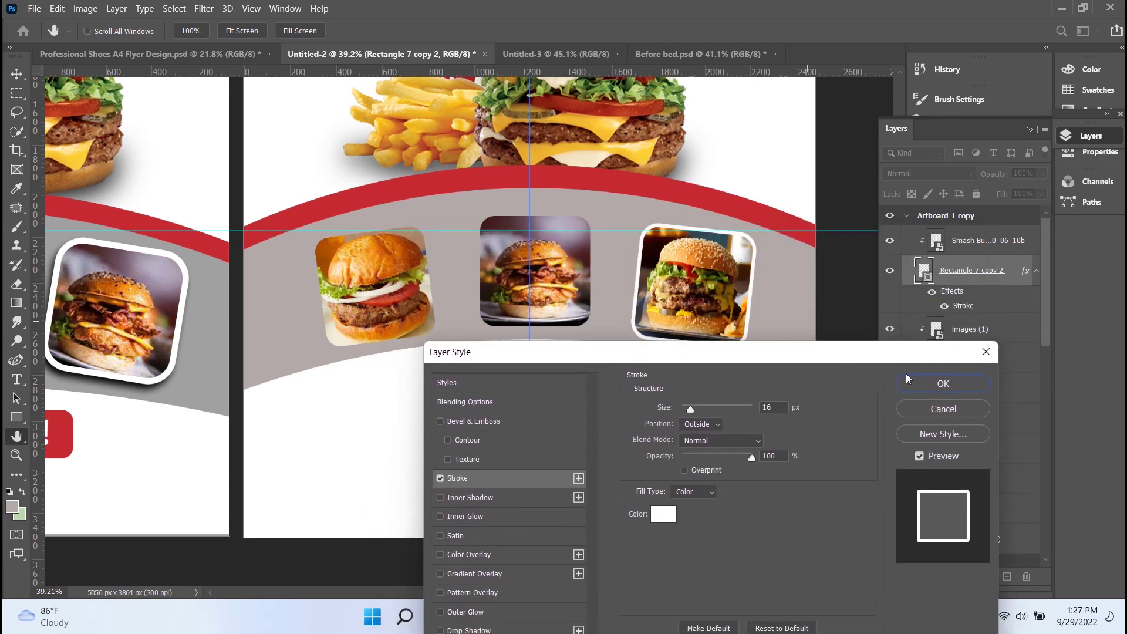
left_click_drag(683, 412, 693, 410)
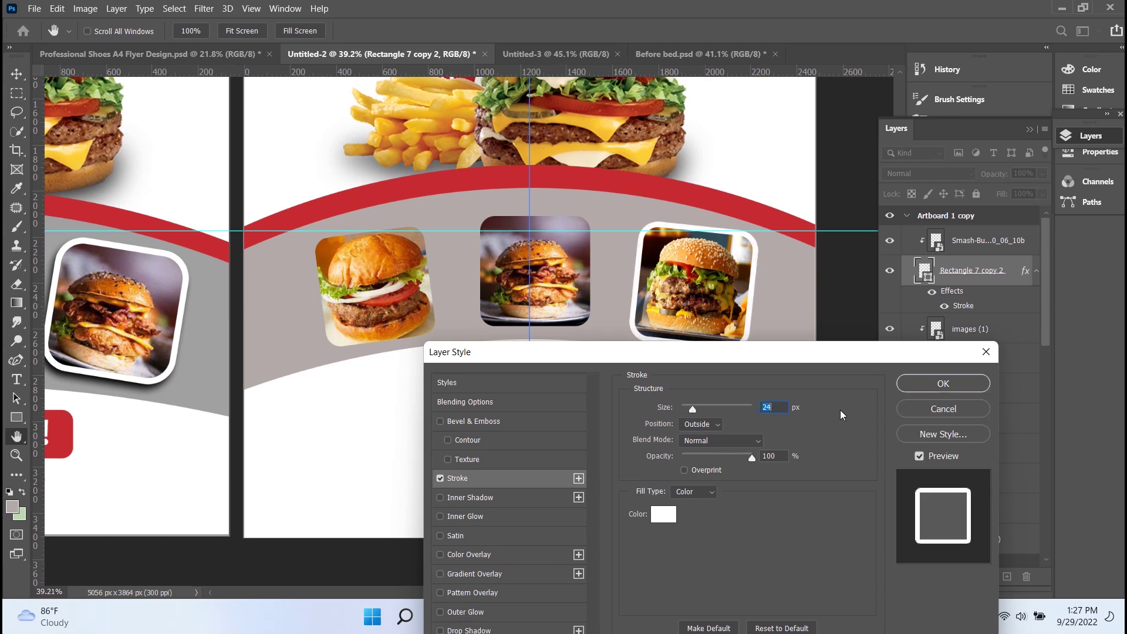
key("Return")
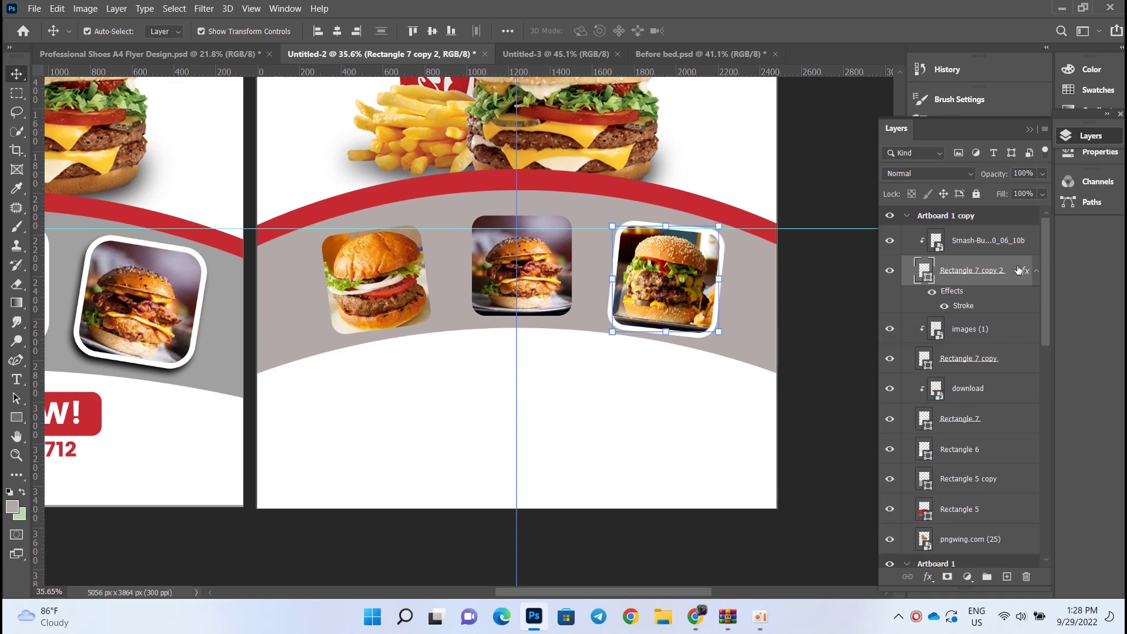
Reopen the third frame's layer style and set opacity to 95.
double_click(1019, 269)
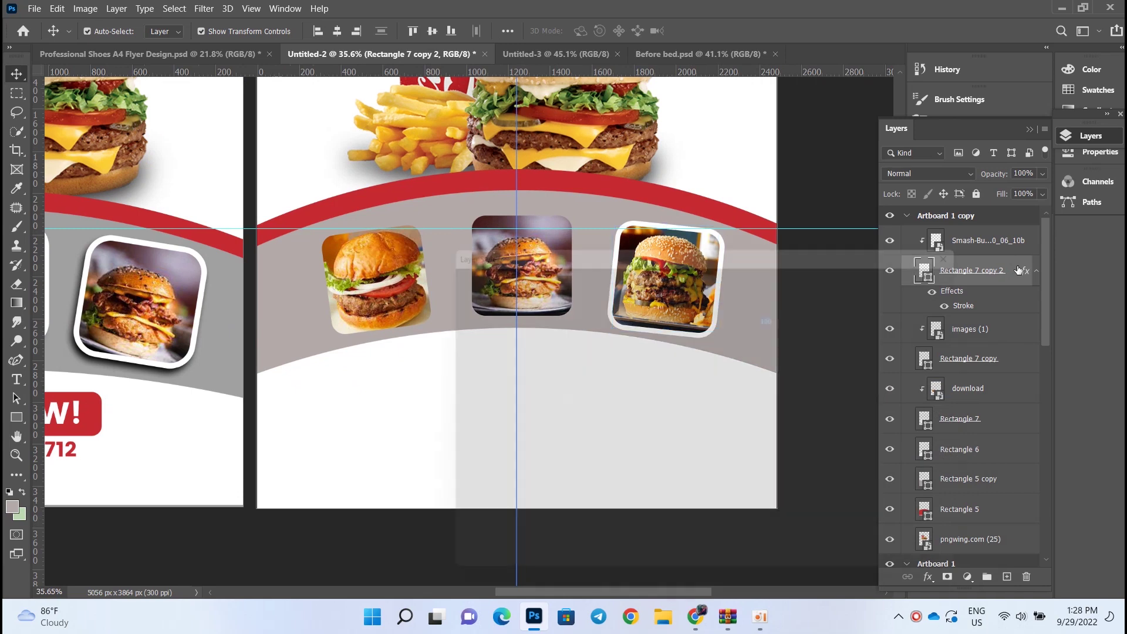
left_click_drag(737, 240, 1052, 151)
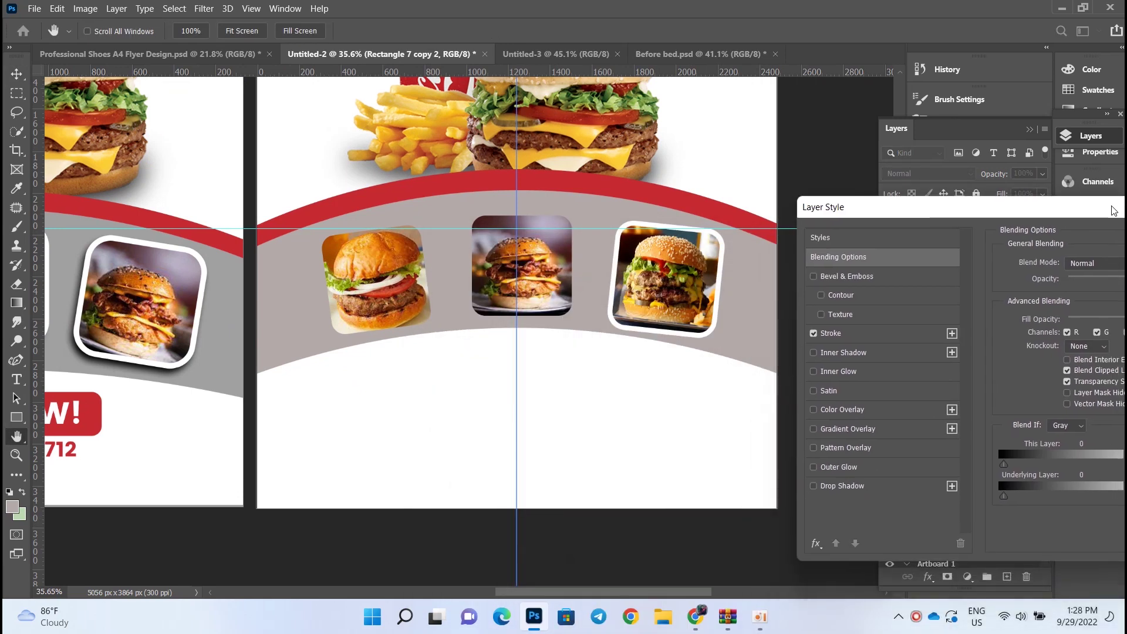
type("95")
left_click_drag(1052, 151, 390, 210)
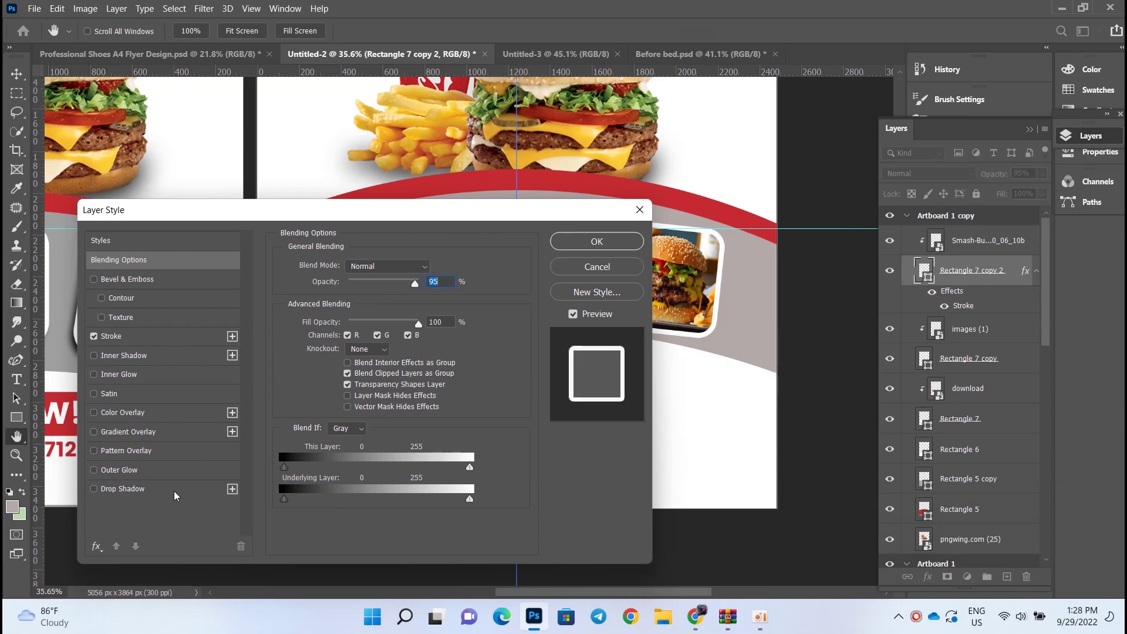
Add a soft 76 px drop shadow at 126 degrees with extra spread, and apply.
left_click(174, 496)
left_click_drag(503, 212, 451, 202)
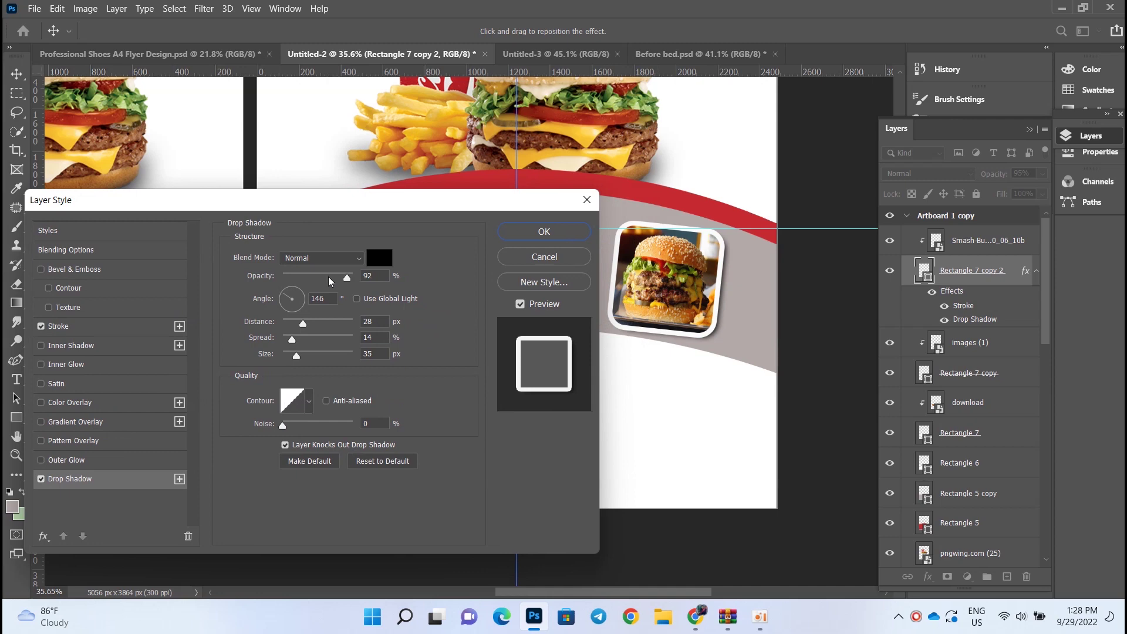
mouse_move(304, 327)
left_mouse_down()
mouse_move(282, 354)
mouse_move(295, 325)
mouse_move(304, 330)
left_mouse_up()
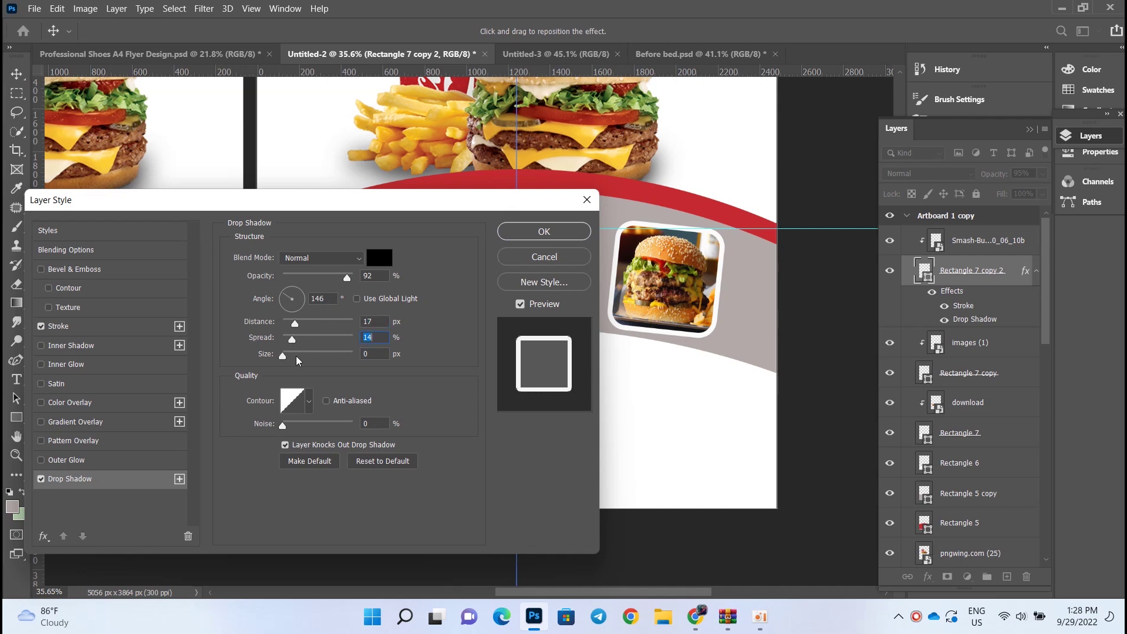
left_click(296, 312)
left_click_drag(282, 355, 299, 355)
left_click(287, 296)
mouse_move(296, 341)
left_mouse_down()
mouse_move(311, 341)
mouse_move(303, 323)
mouse_move(291, 356)
mouse_move(296, 342)
mouse_move(308, 354)
mouse_move(292, 326)
left_mouse_up()
left_click(554, 230)
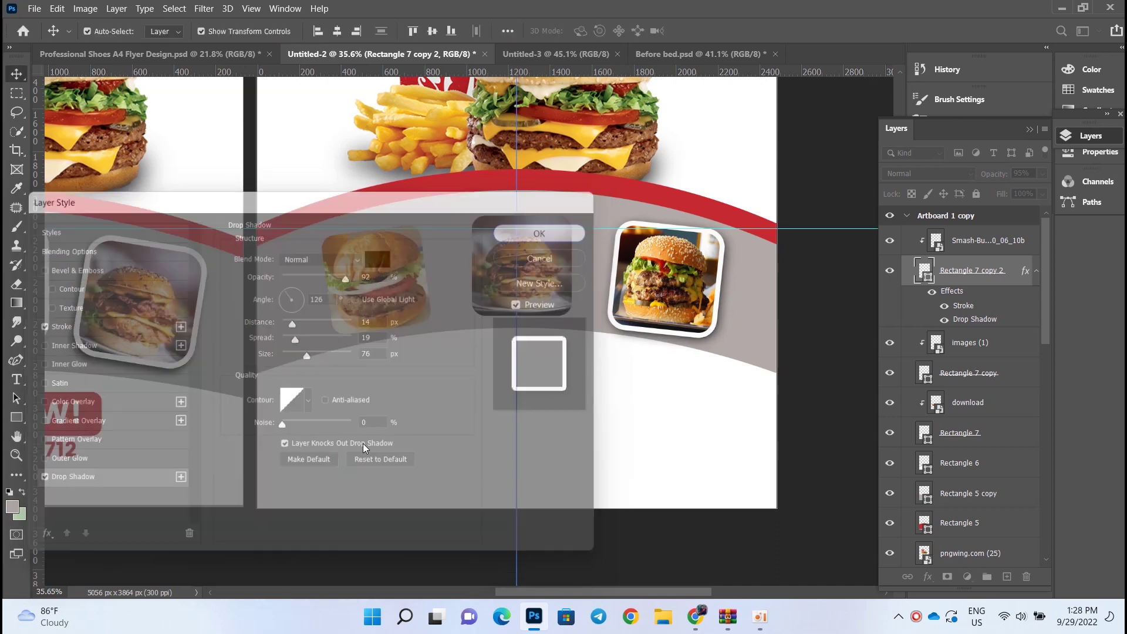
scroll(407, 325, "down", 3)
scroll(509, 296, "up", 3)
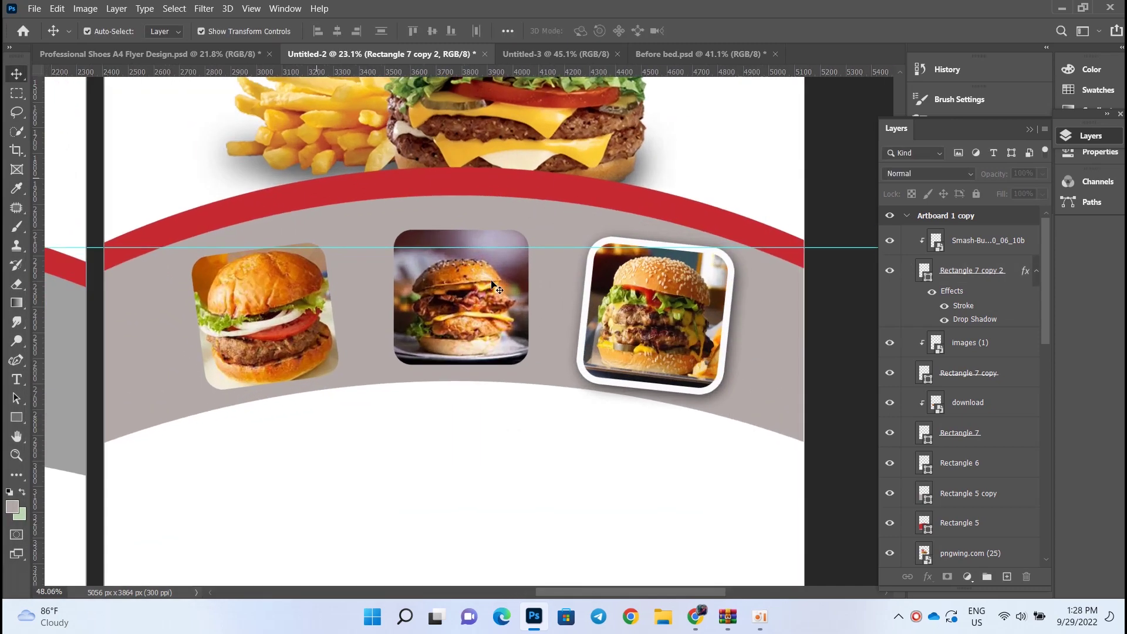
left_click(553, 284)
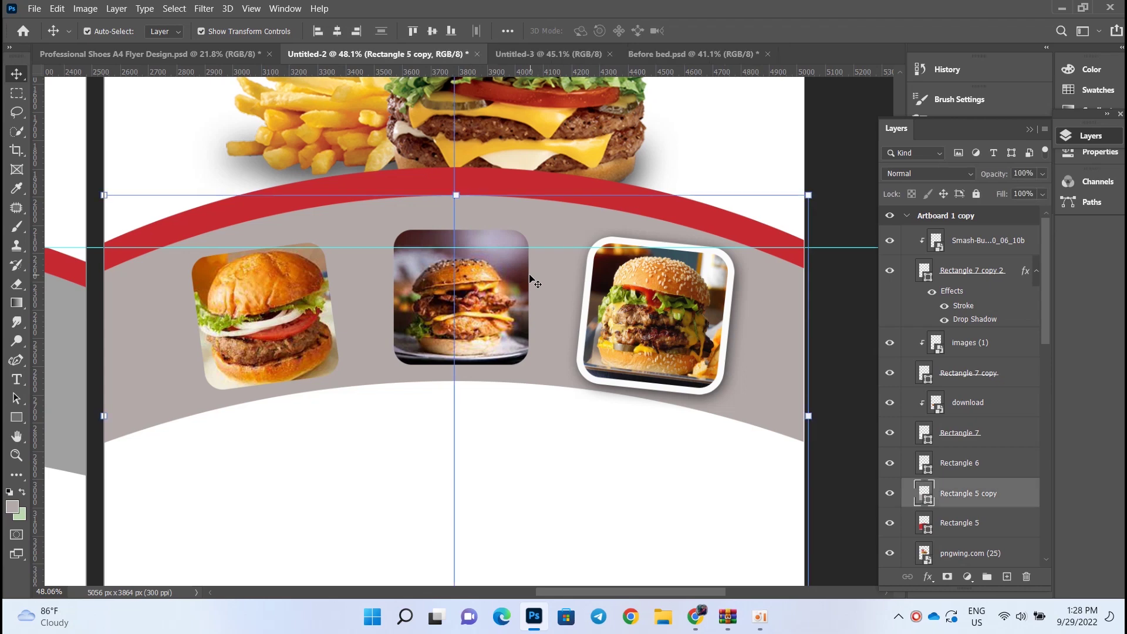
Give the middle frame, Rectangle 7 copy, a white stroke and drop shadow.
left_click(502, 305)
left_click(1030, 373)
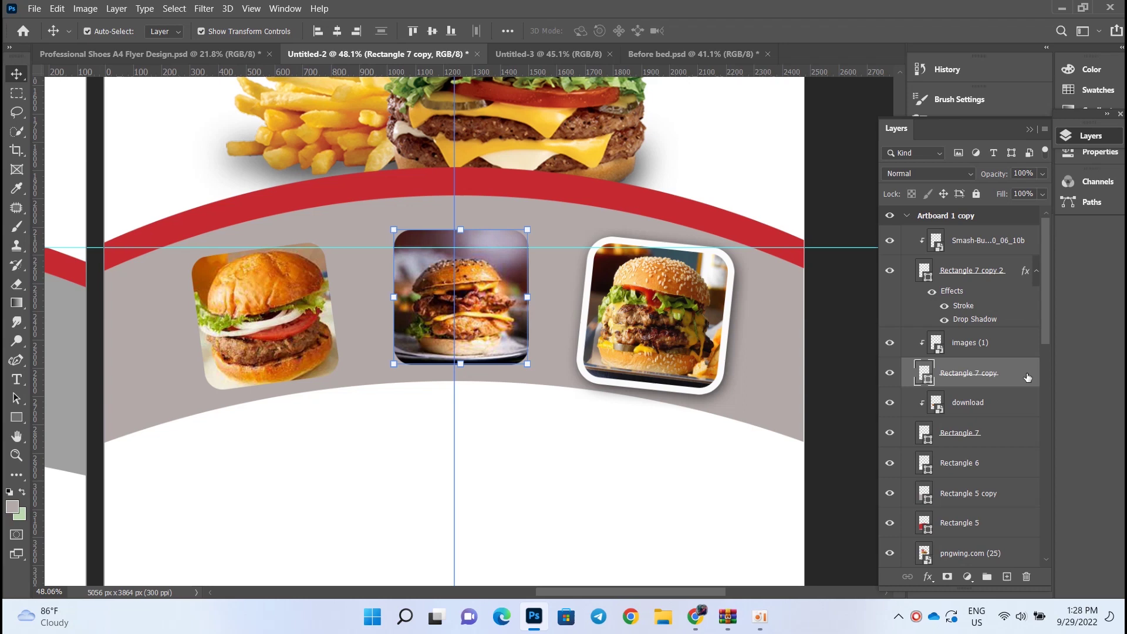
double_click(1027, 375)
left_click(89, 332)
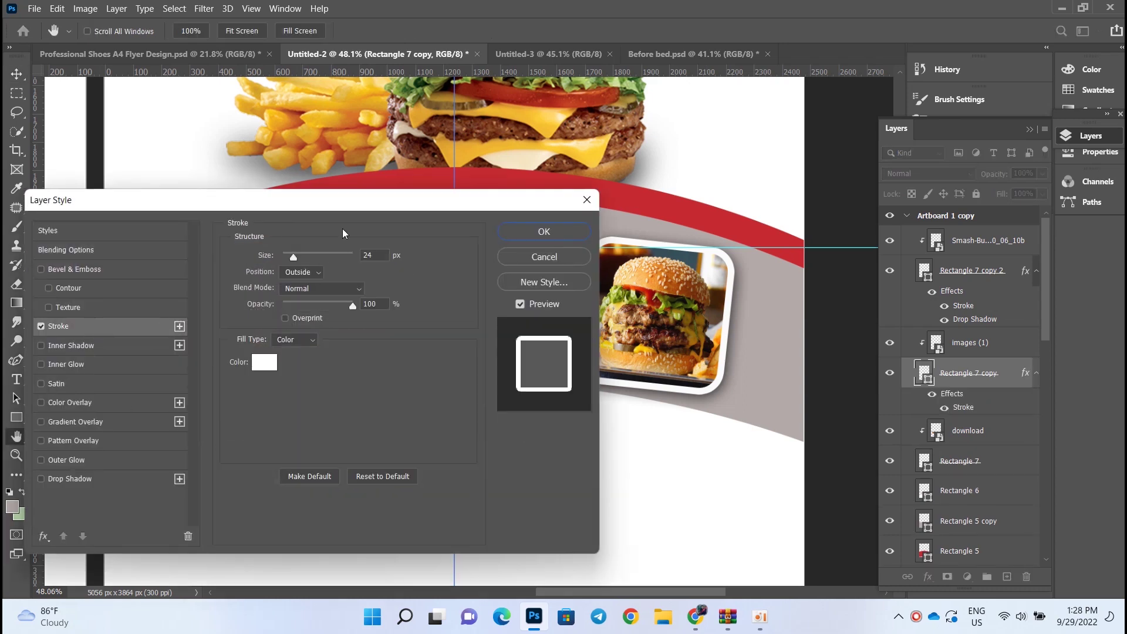
left_click_drag(365, 202, 900, 196)
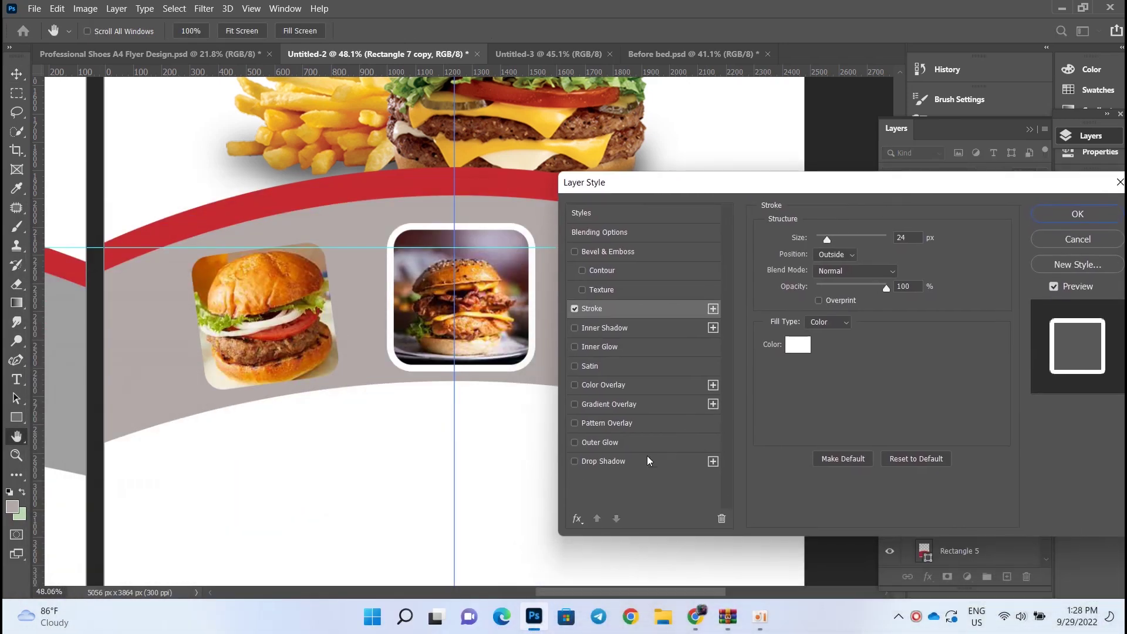
left_click(604, 461)
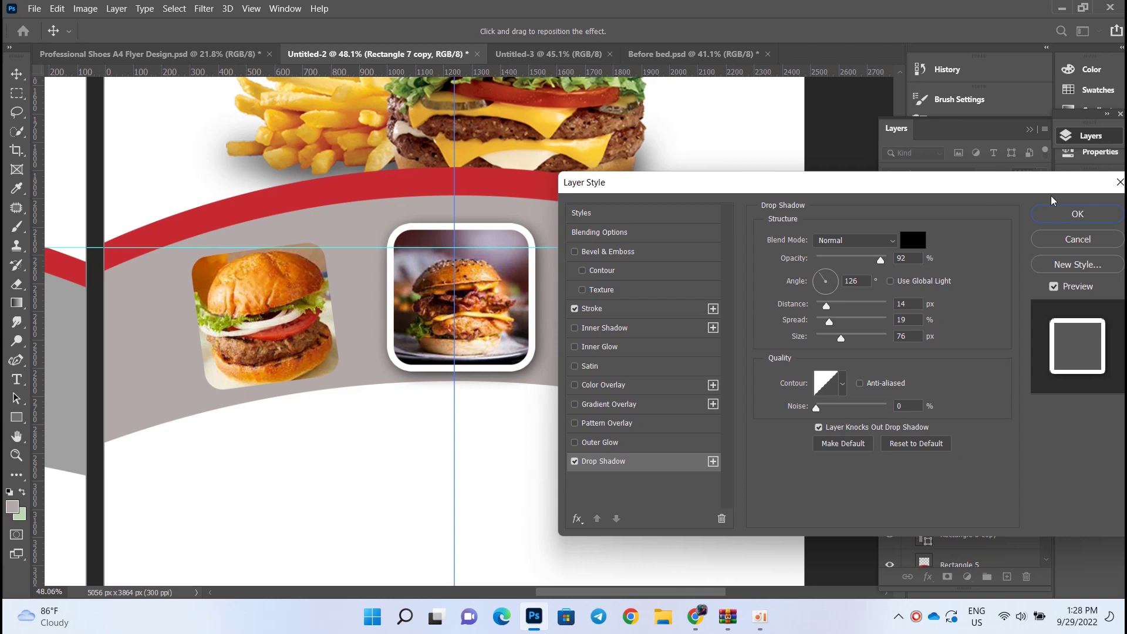
left_click(1075, 213)
Add a white stroke and drop shadow to the left frame, Rectangle 7, via Blending Options.
left_click(956, 444)
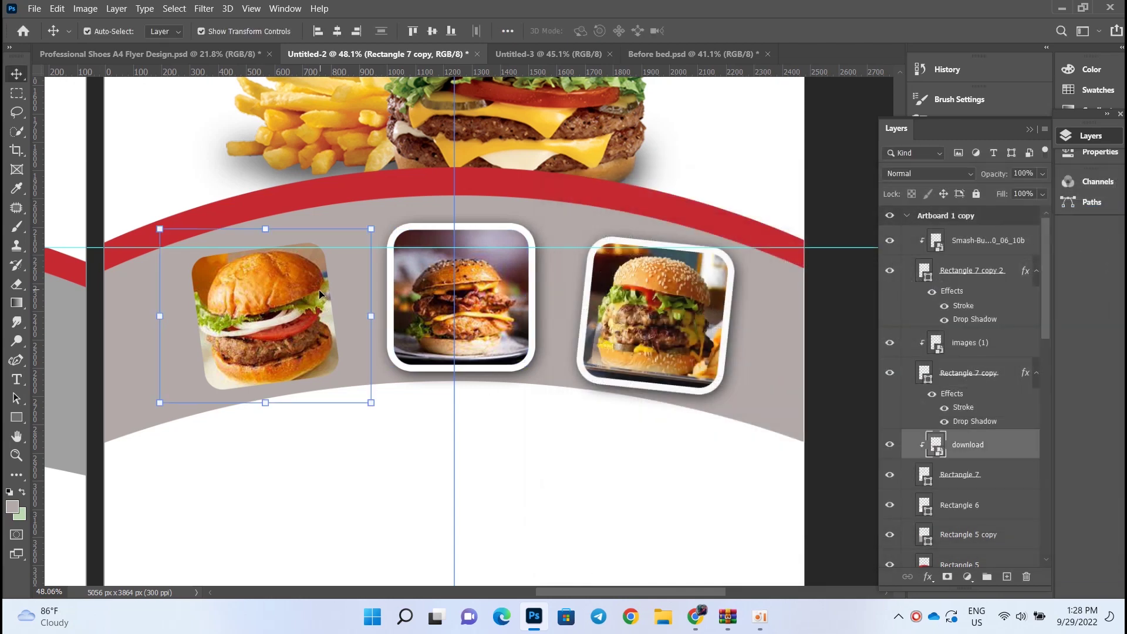
left_click(1005, 480)
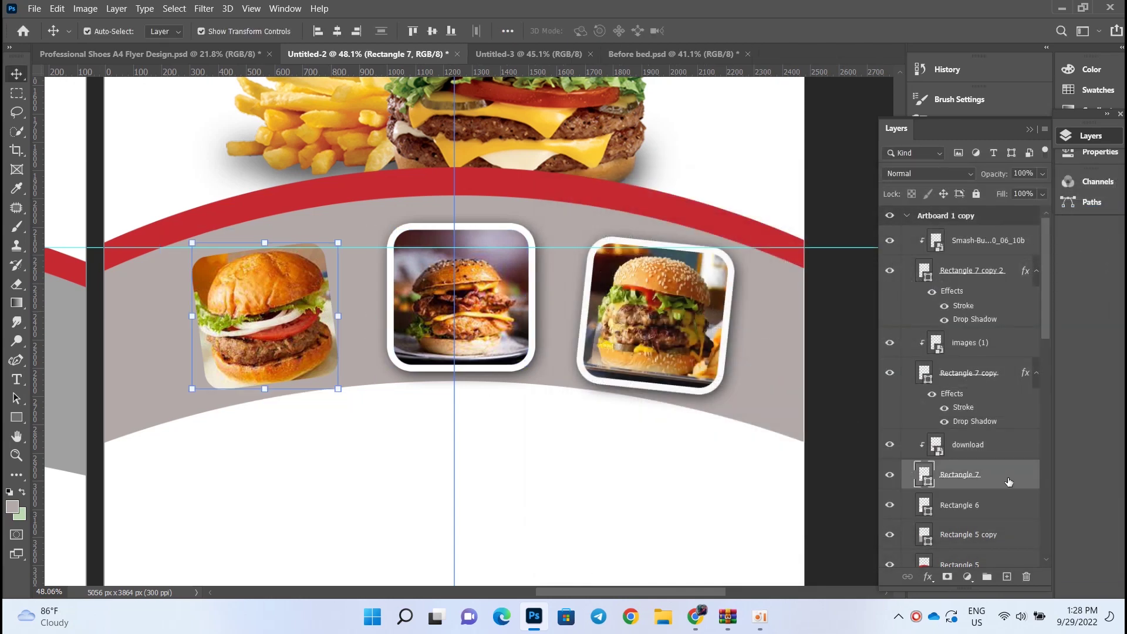
left_click(967, 578)
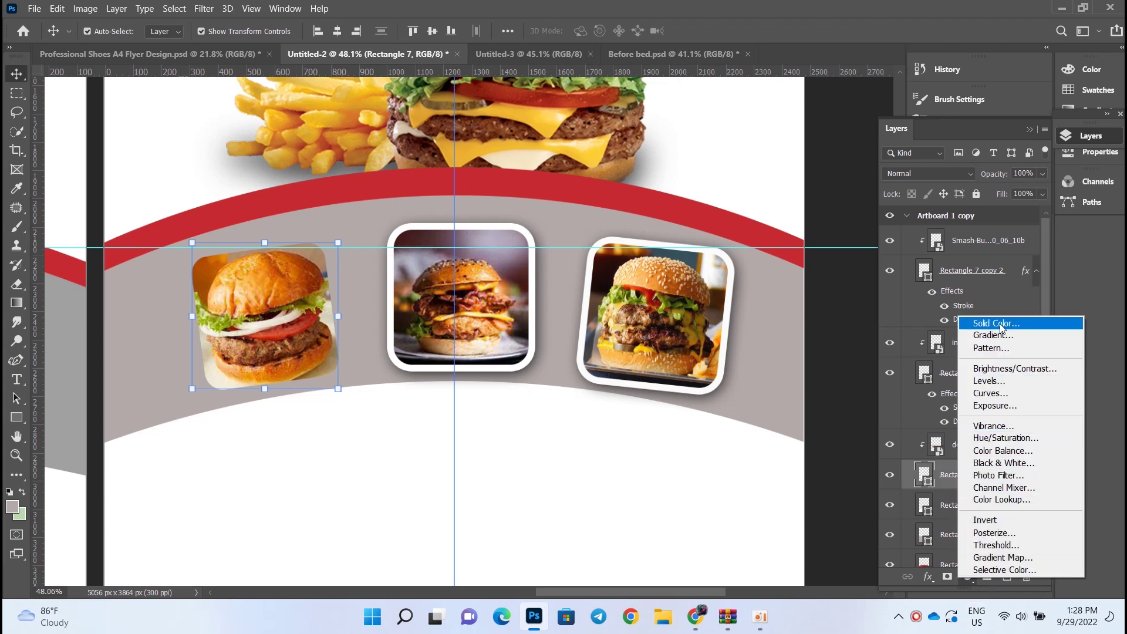
left_click(937, 582)
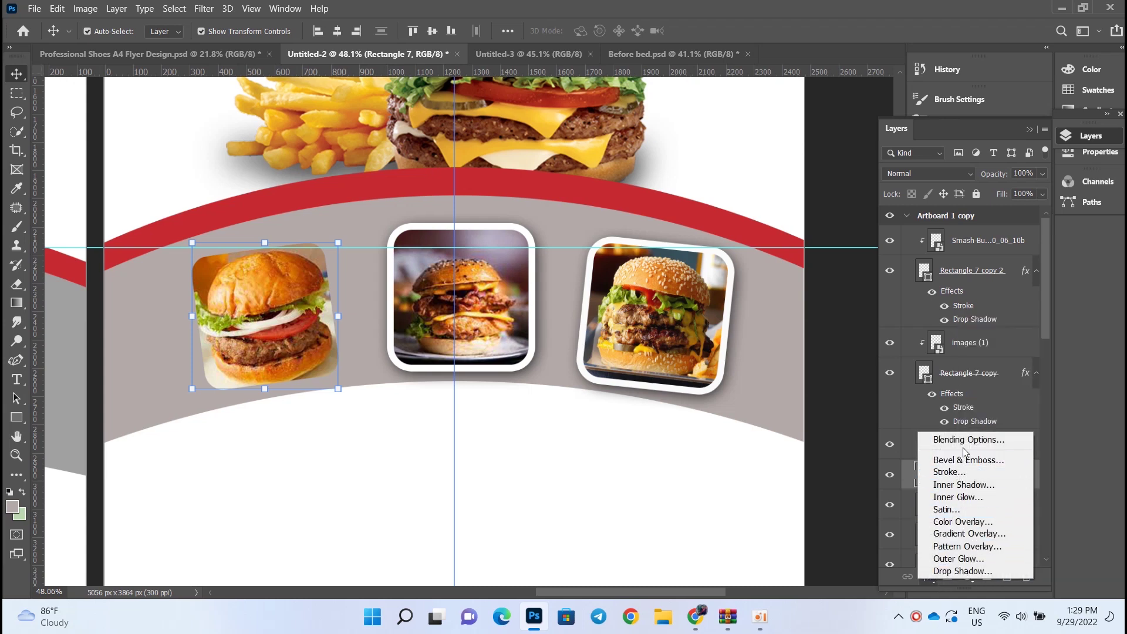
left_click(963, 444)
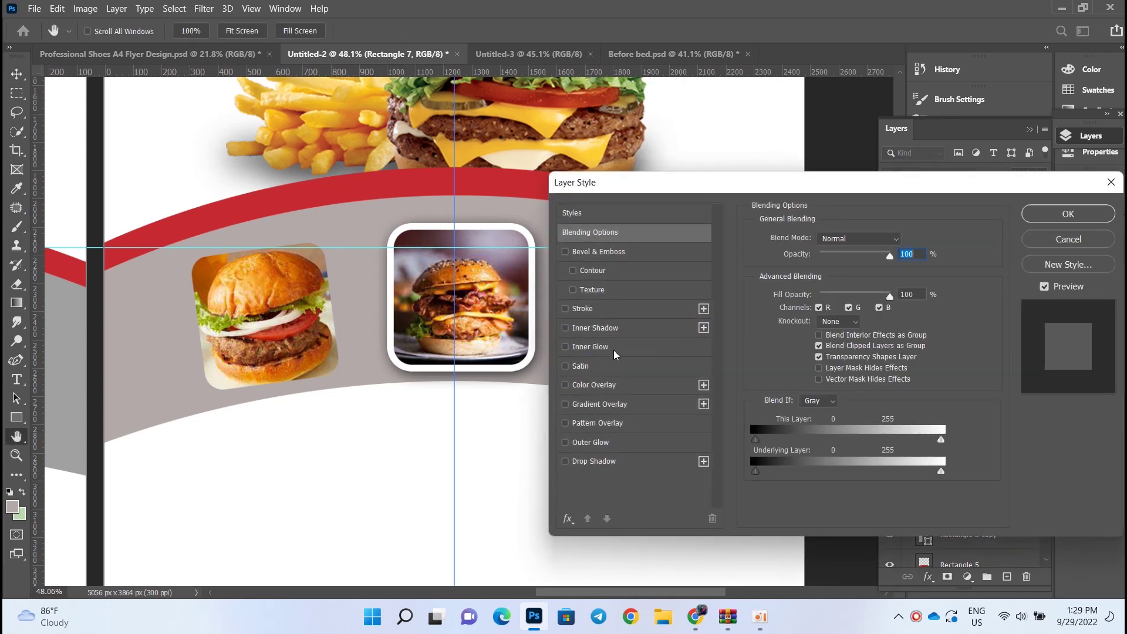
left_click(599, 309)
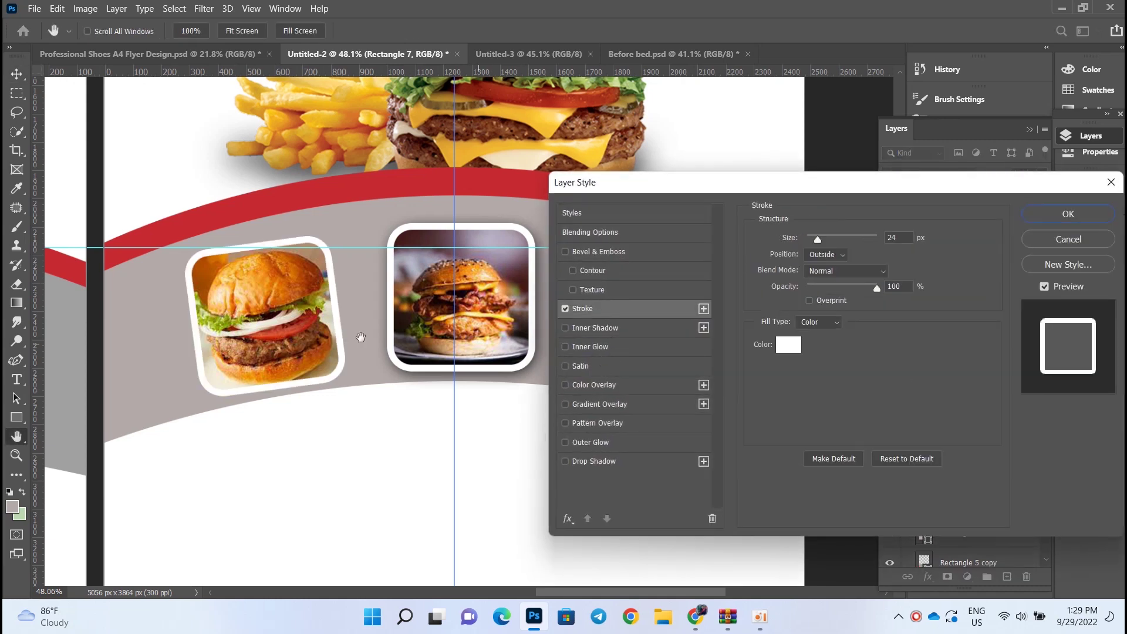
left_click(601, 460)
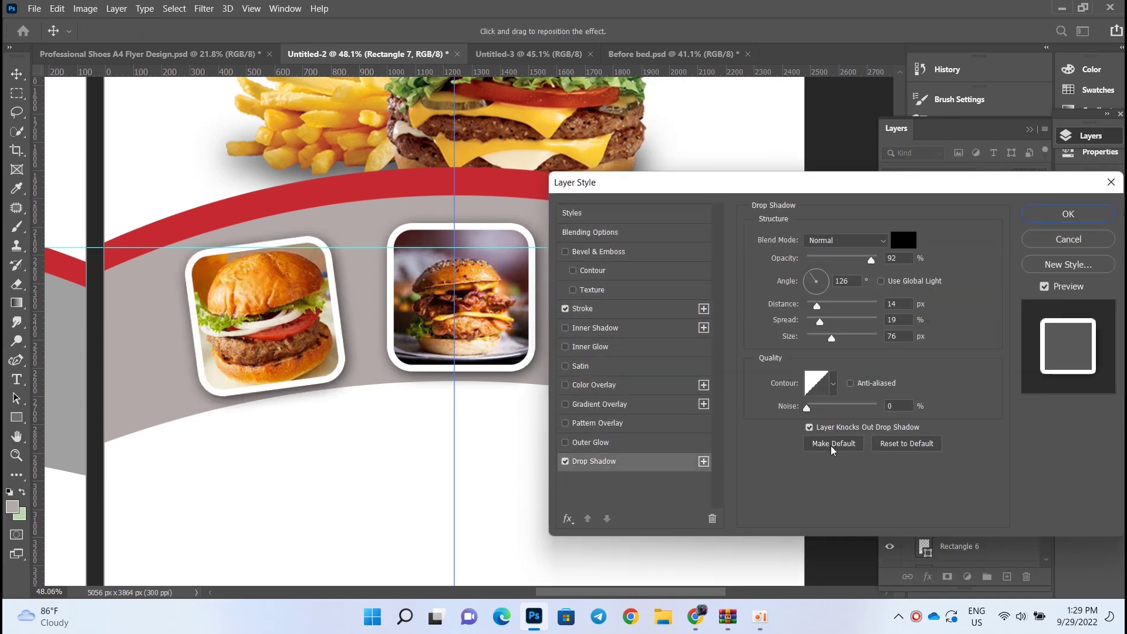
left_click(1077, 215)
Zoom out to show both artboards and start a new text layer on the back artboard.
scroll(658, 167, "down", 3)
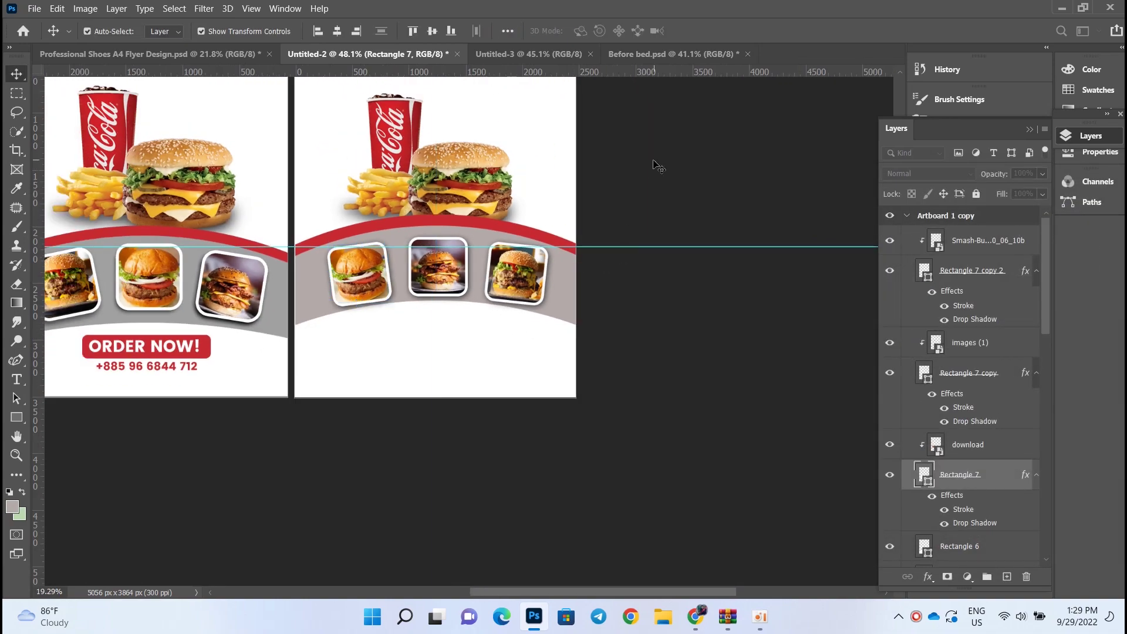
scroll(626, 216, "up", 2)
scroll(586, 294, "down", 3)
scroll(497, 281, "up", 3)
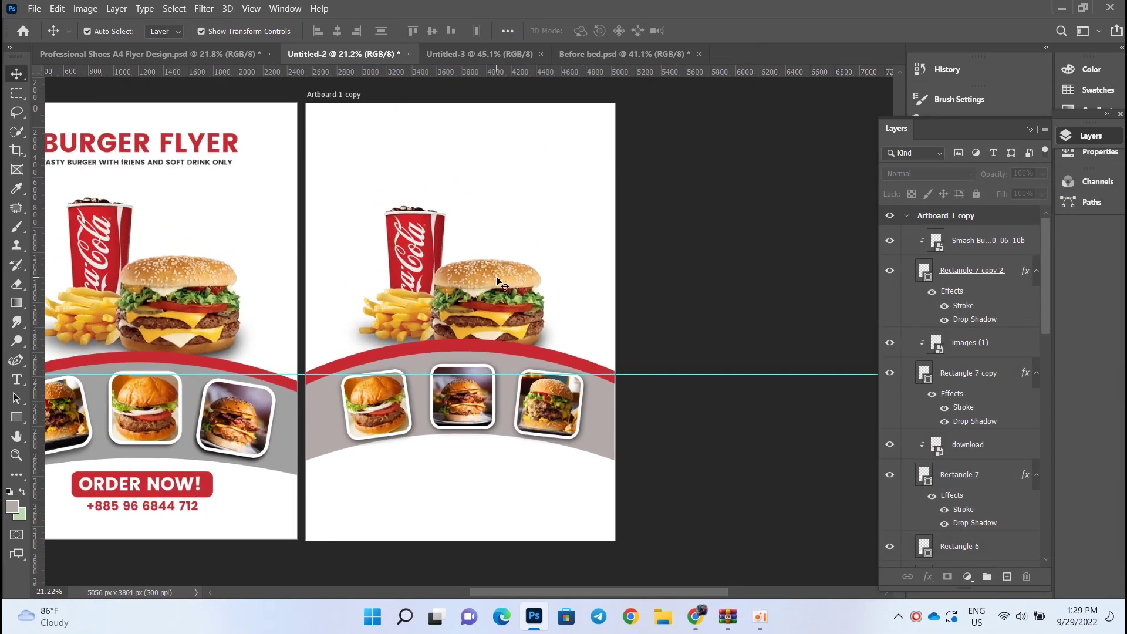
scroll(498, 282, "up", 2)
scroll(490, 294, "down", 3)
scroll(434, 194, "up", 1)
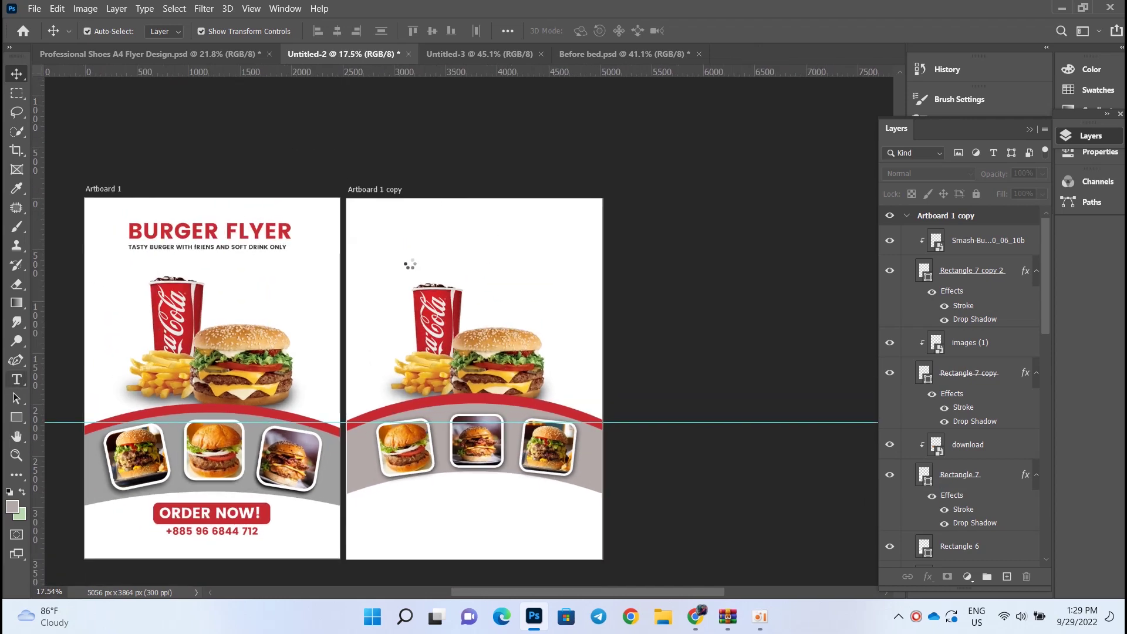
key("t")
scroll(409, 254, "up", 1)
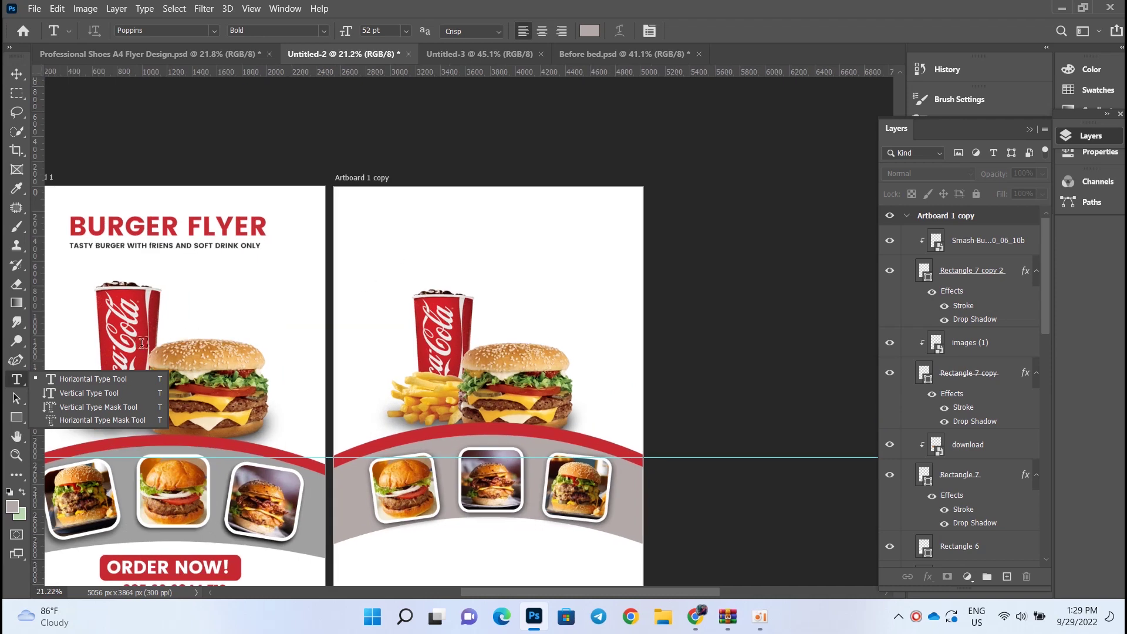
left_click(116, 381)
Type the BURGER FLYER headline and colour it crimson red #c02026.
left_click(405, 246)
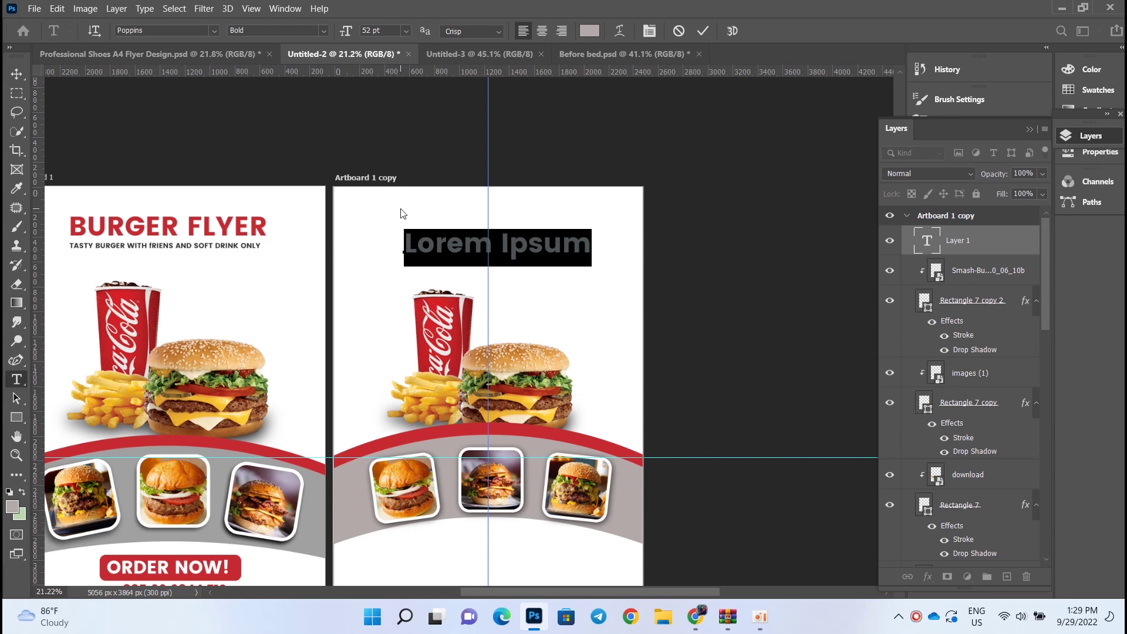
type("Bu")
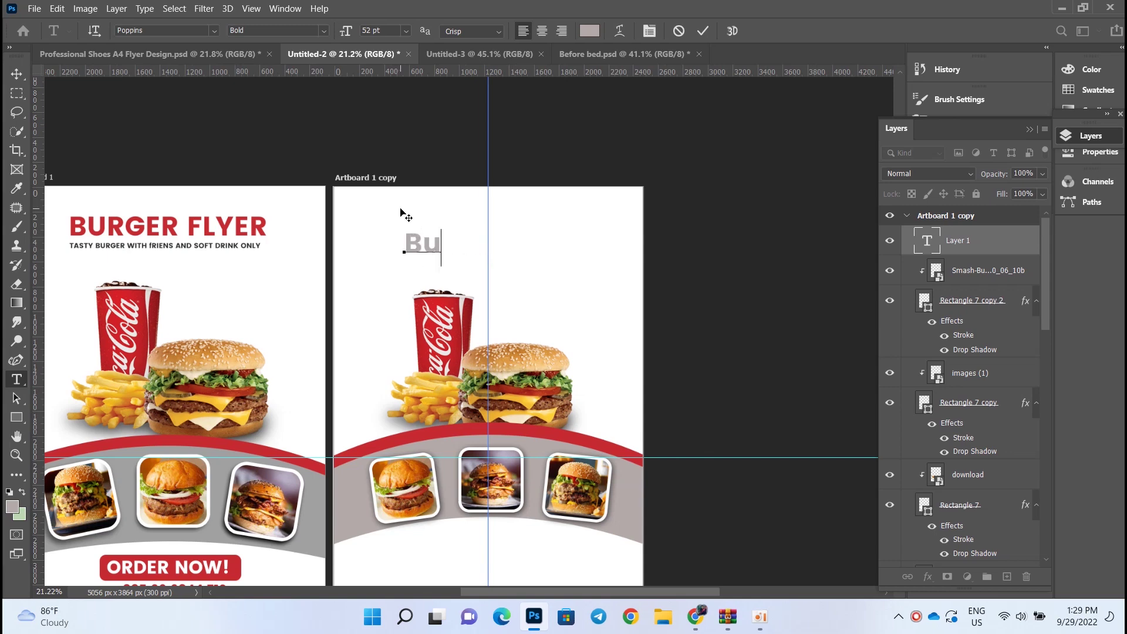
key("BackSpace")
type("URGER")
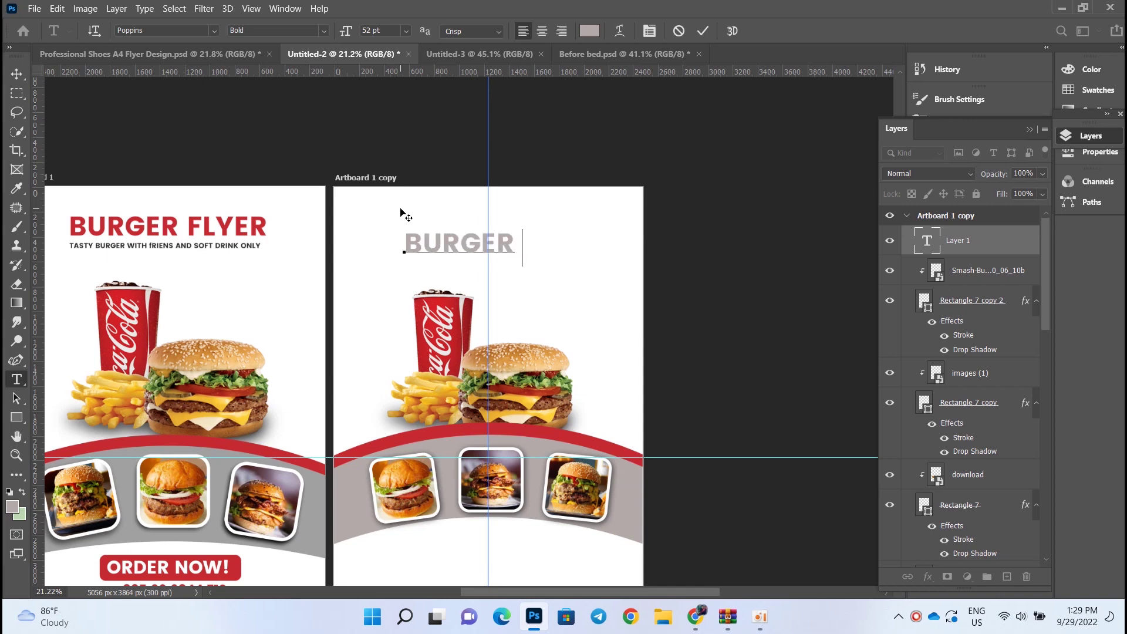
type(" FL")
type("YER")
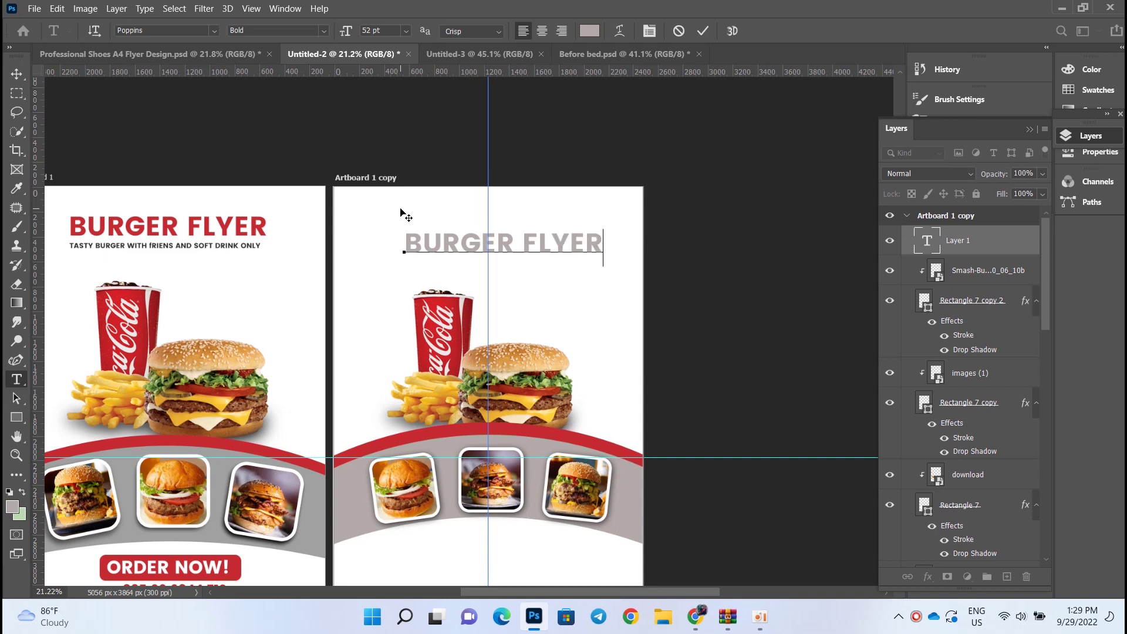
right_click(500, 242)
left_click(531, 251)
left_click(590, 30)
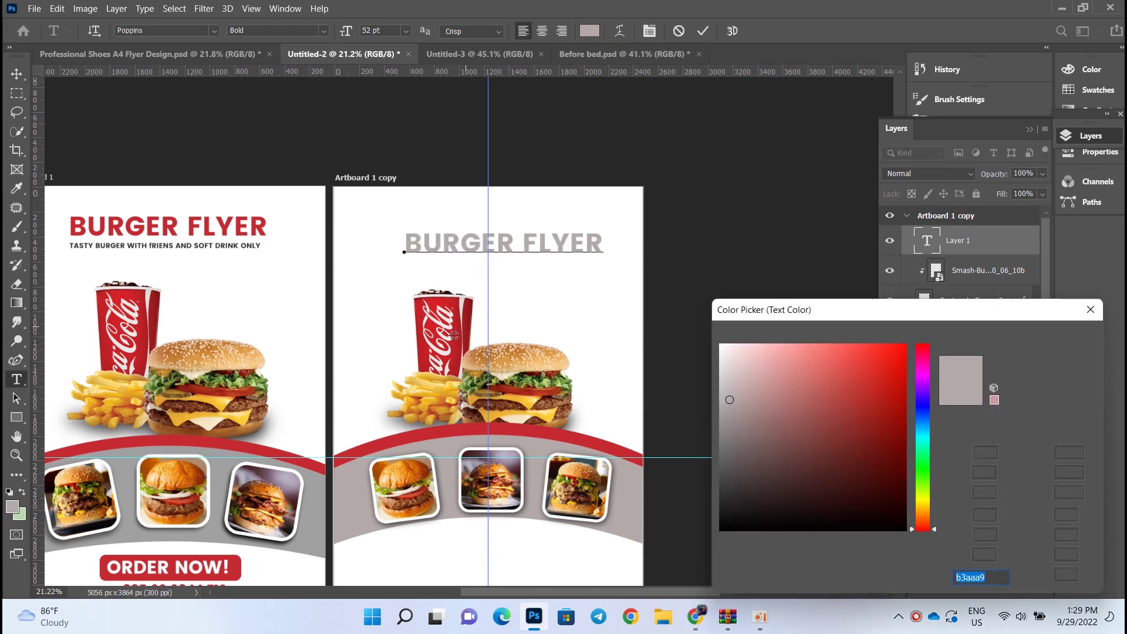
left_click(464, 339)
left_click(1053, 338)
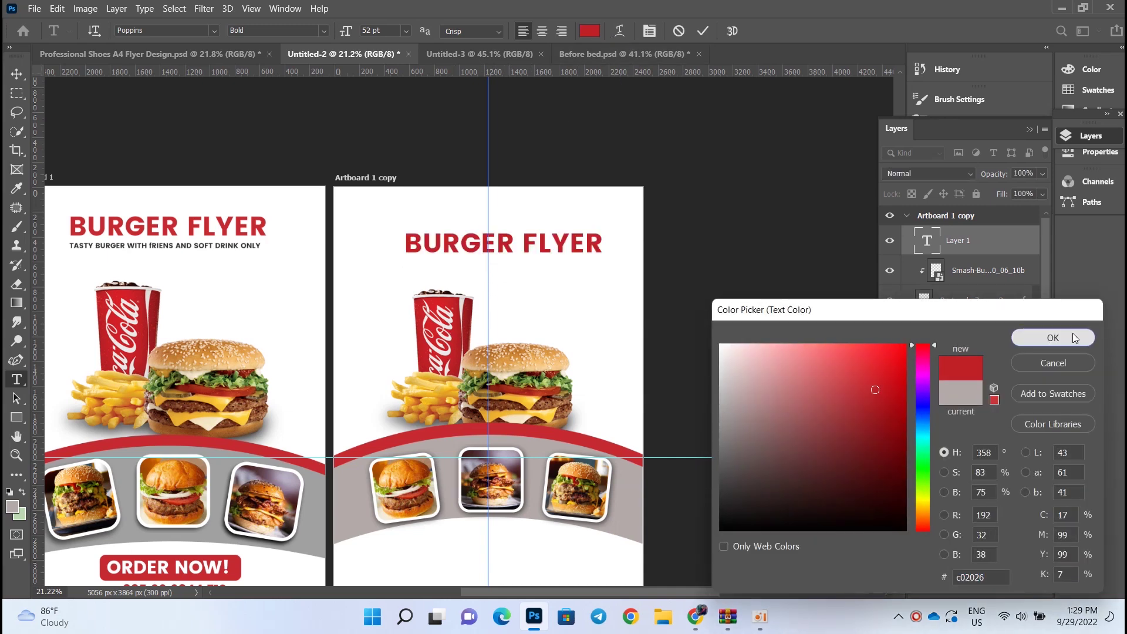
left_click(703, 31)
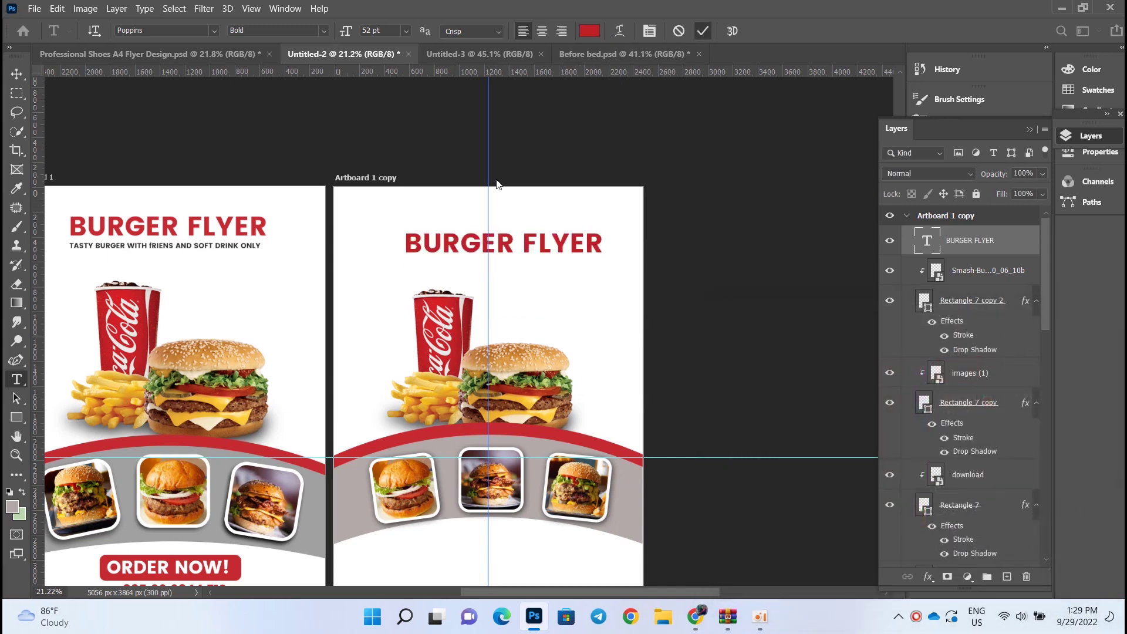
Move the BURGER FLYER headline to the top centre of the back artboard.
left_click(17, 73)
scroll(408, 209, "up", 2)
left_click_drag(465, 258, 446, 238)
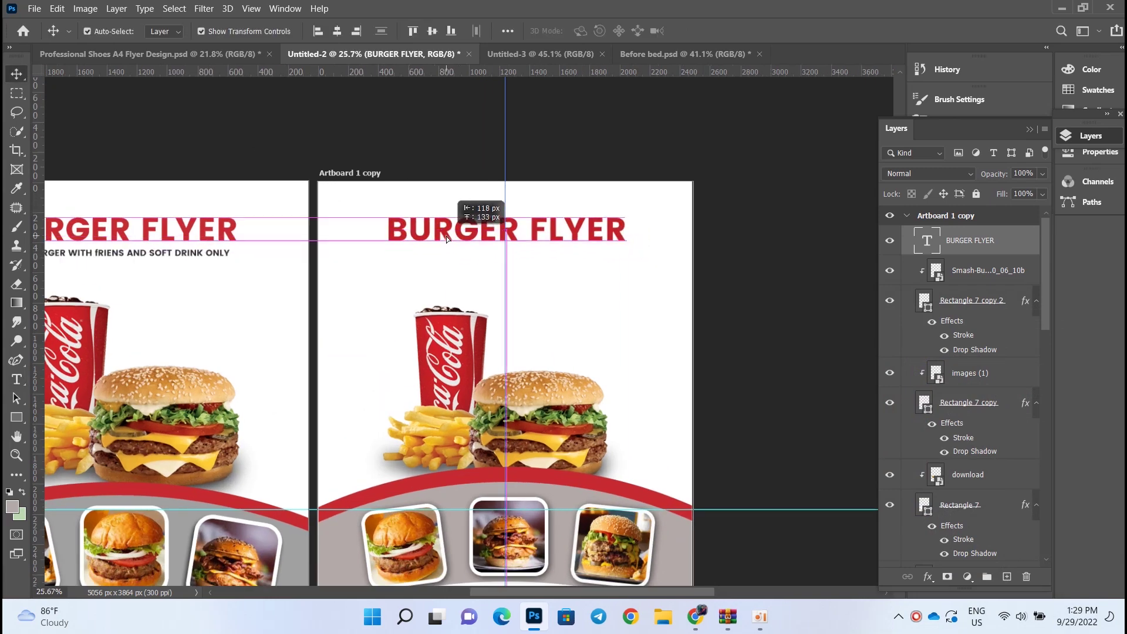
scroll(446, 238, "down", 3)
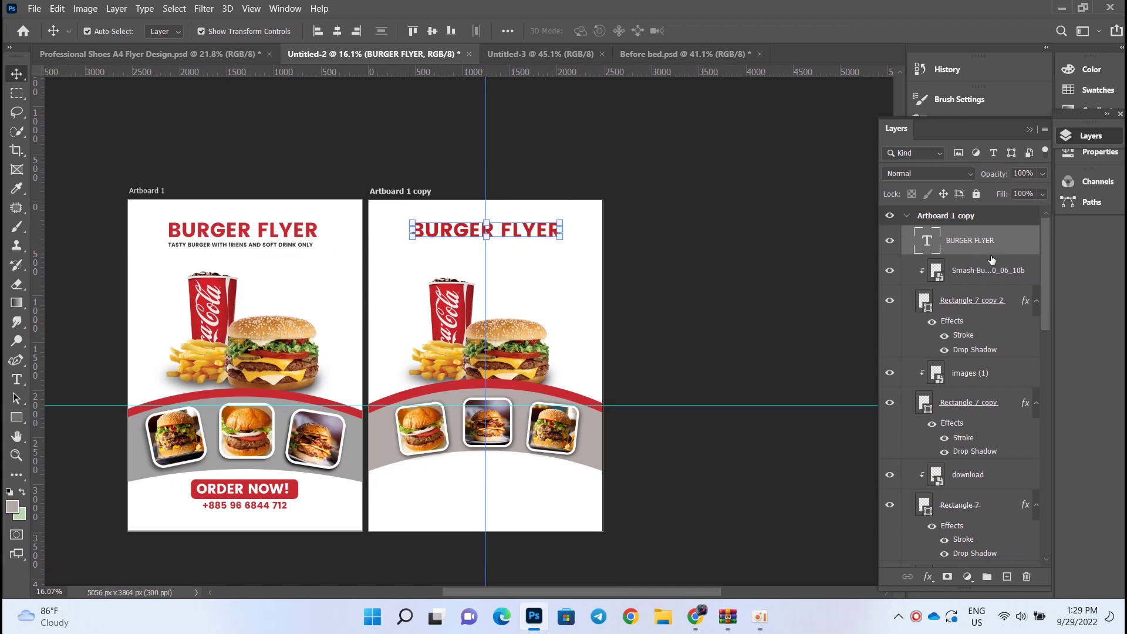
scroll(463, 237, "up", 1)
scroll(463, 237, "up", 1)
left_click(704, 258)
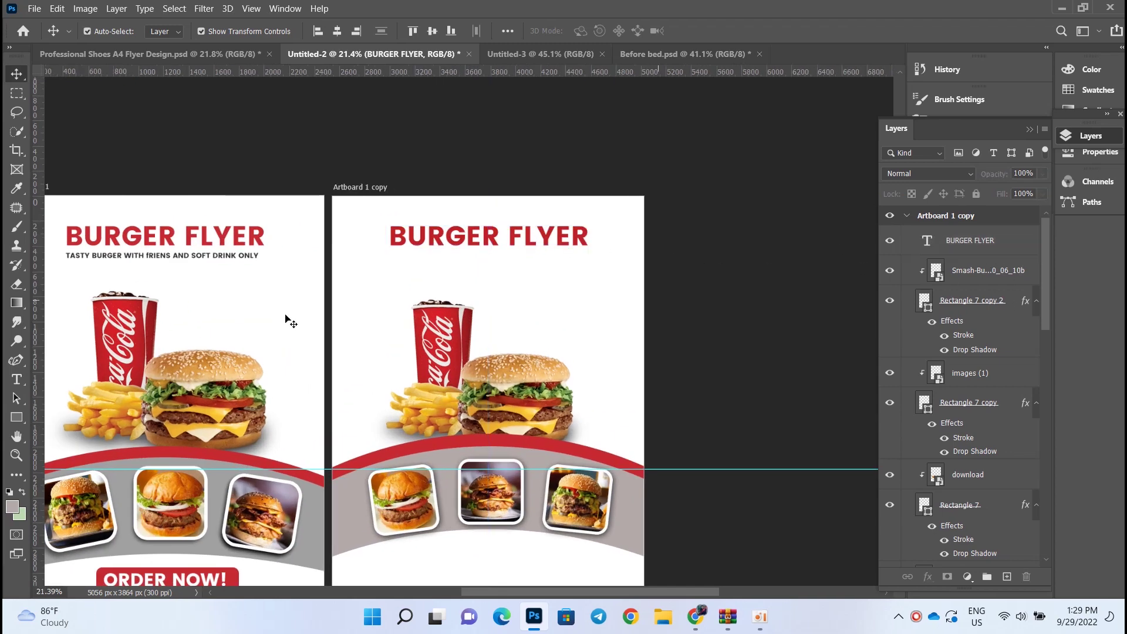
left_click(17, 379)
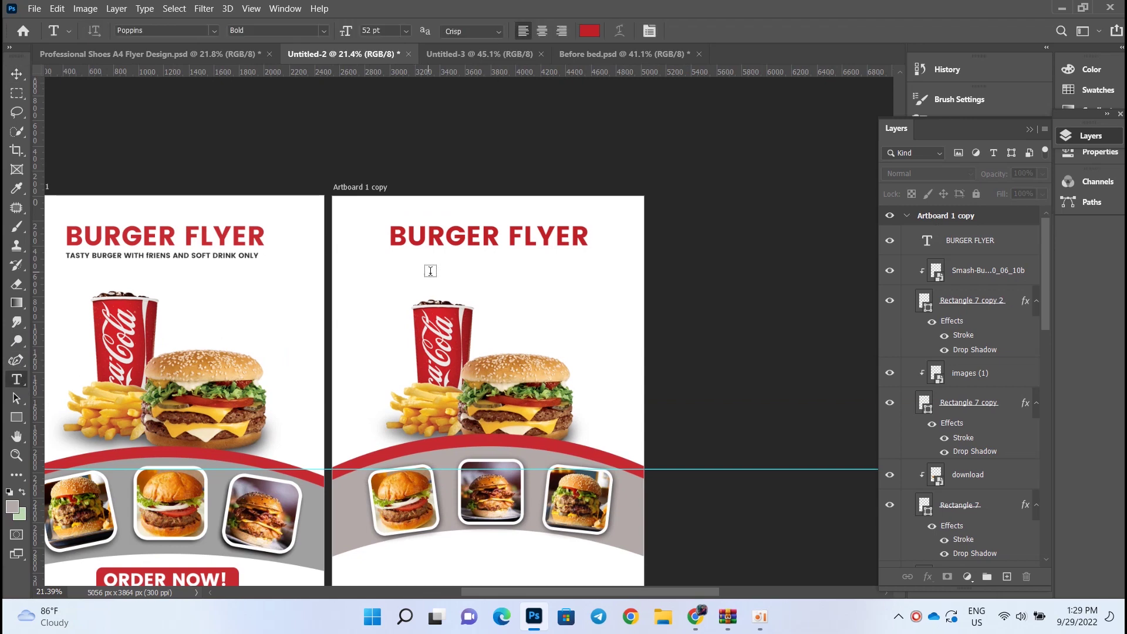
Type the tagline TASTY BURGER WITH FRIENS AND SOFT DRINK ONLY below the headline.
left_click(421, 274)
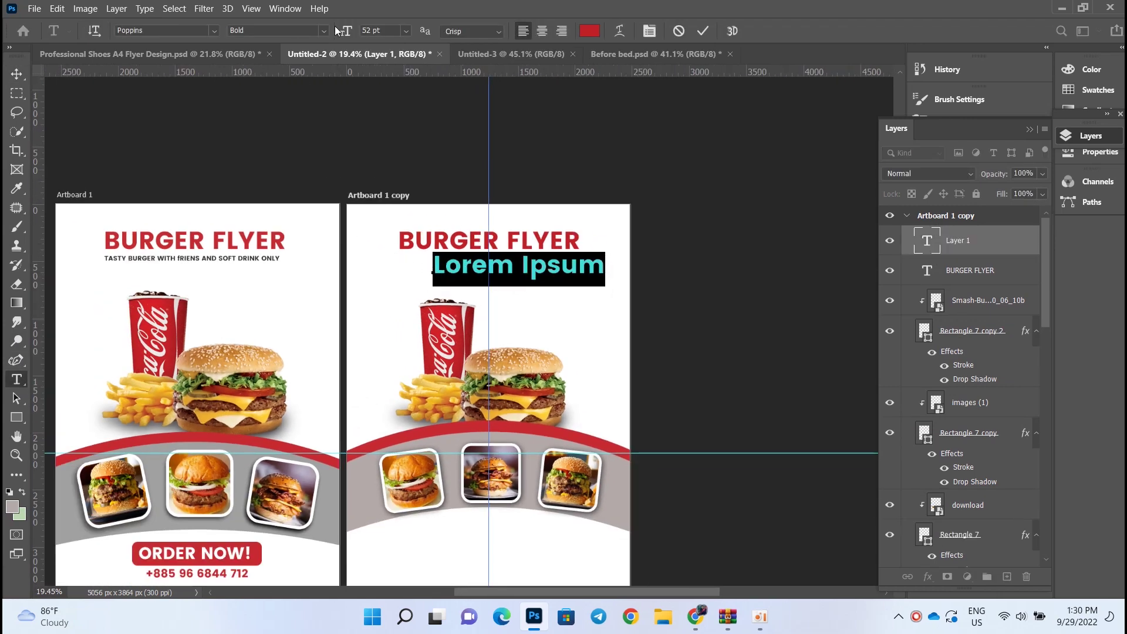
left_click_drag(346, 33, 315, 33)
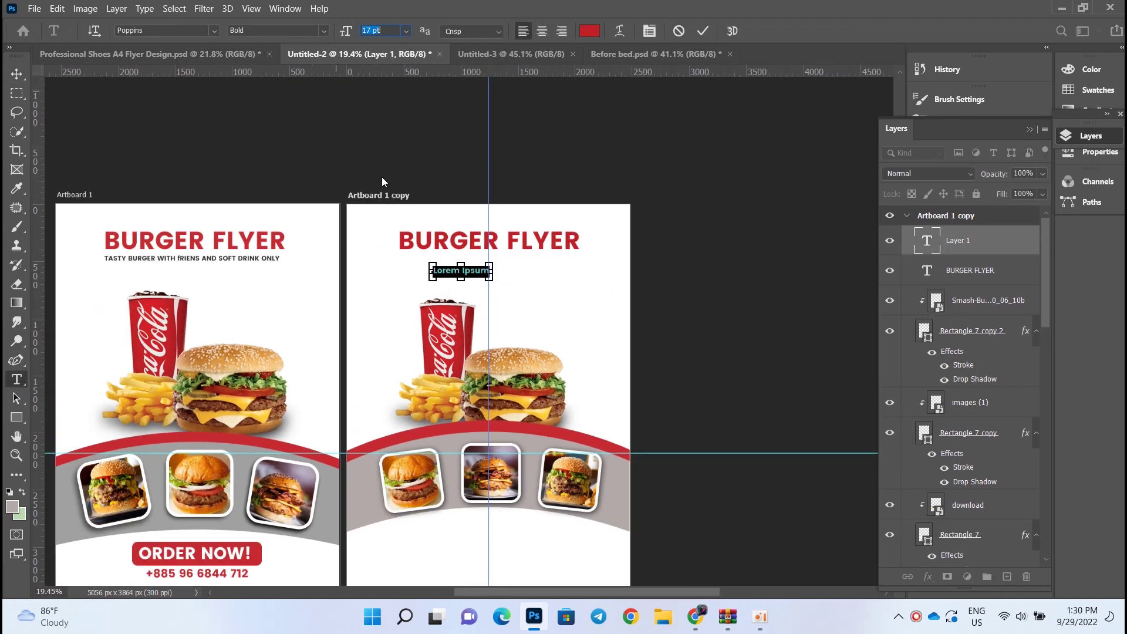
scroll(388, 191, "up", 1)
left_click_drag(491, 338, 463, 328)
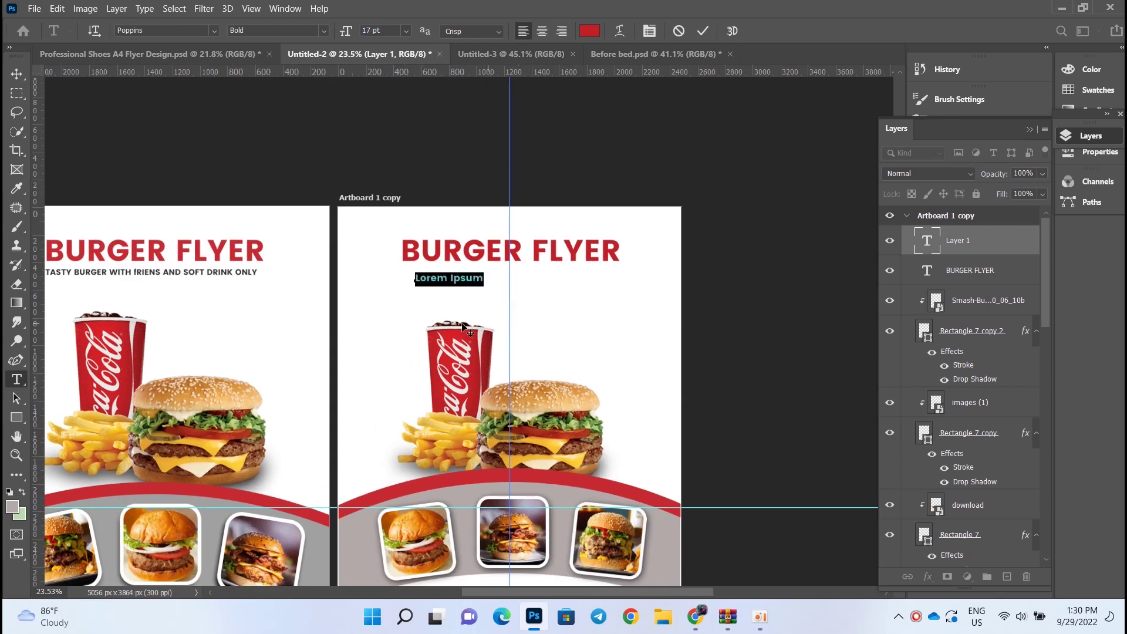
scroll(395, 290, "up", 1)
type("TASTY B")
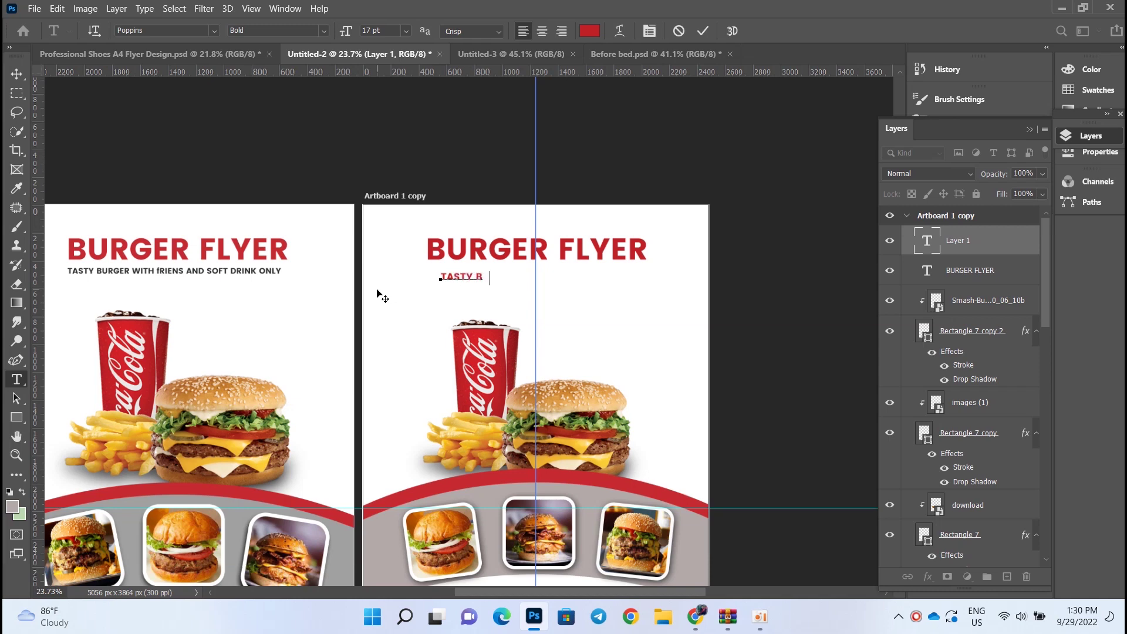
type("RGER WITH F")
type("RI")
type("ENS AND SOFT DR")
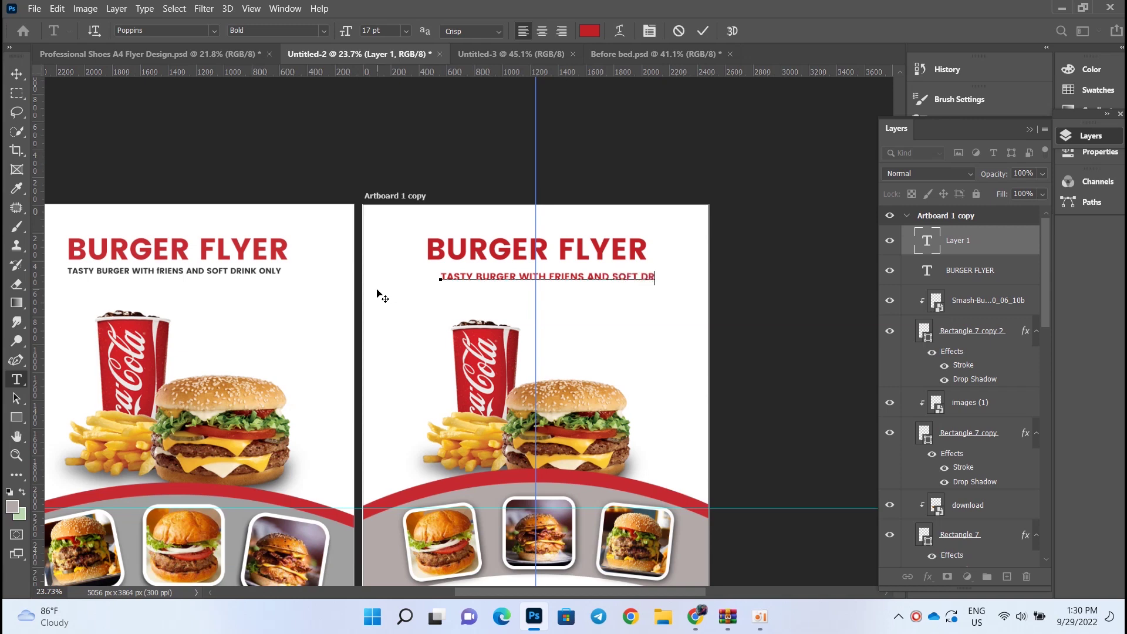
type("NK ONLY")
Make the tagline dark grey at 14 pt.
key("ctrl+a")
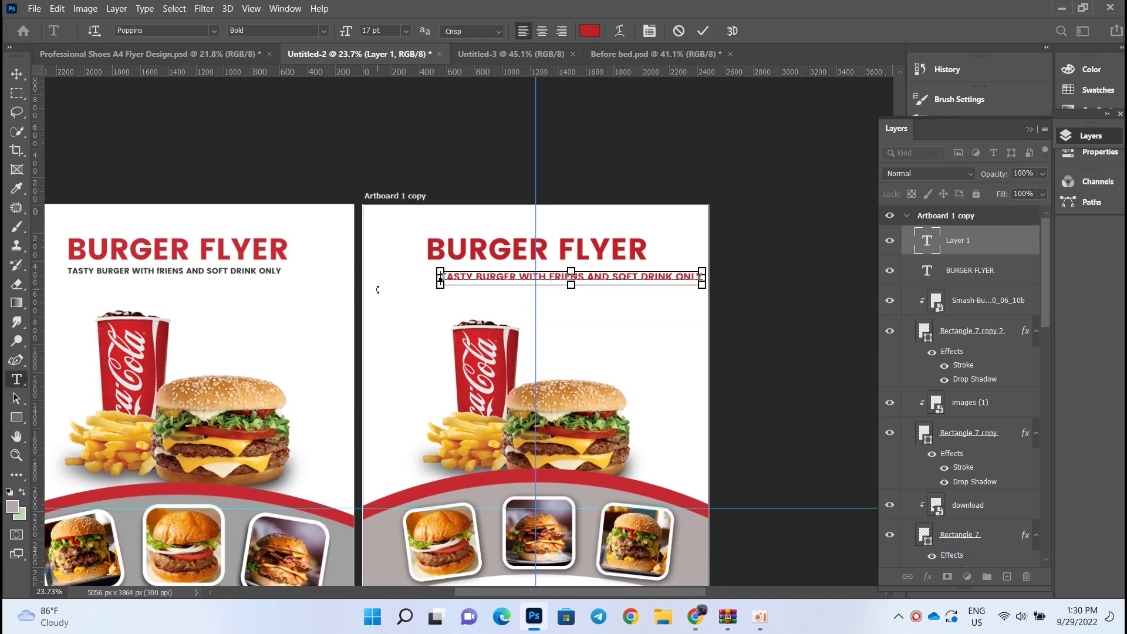
left_click(589, 31)
left_click_drag(744, 437, 739, 479)
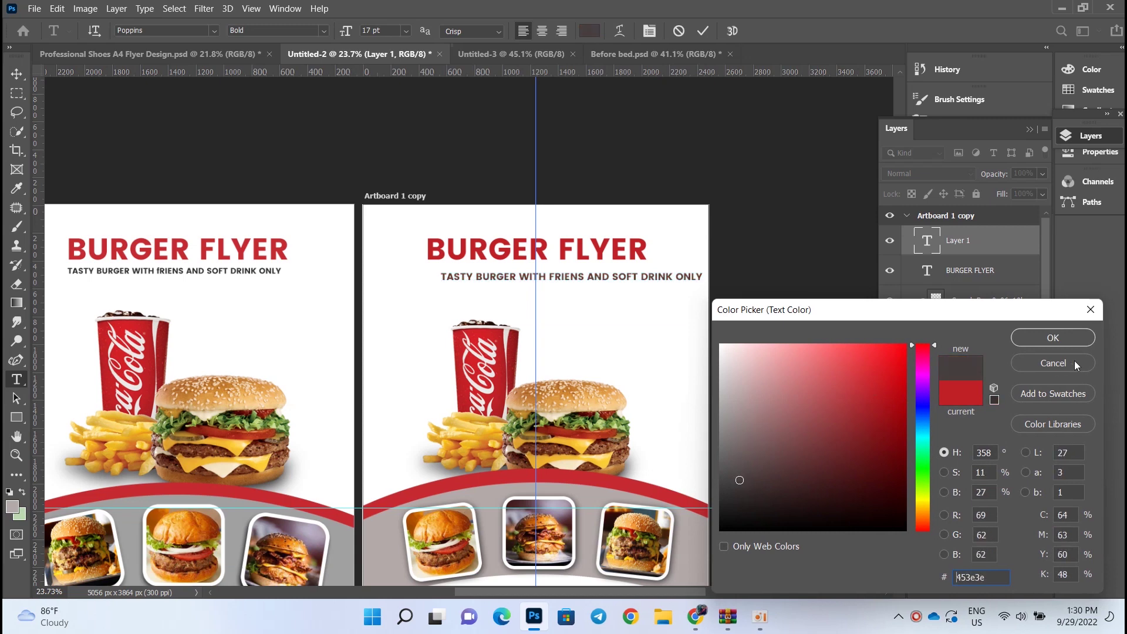
left_click(1024, 339)
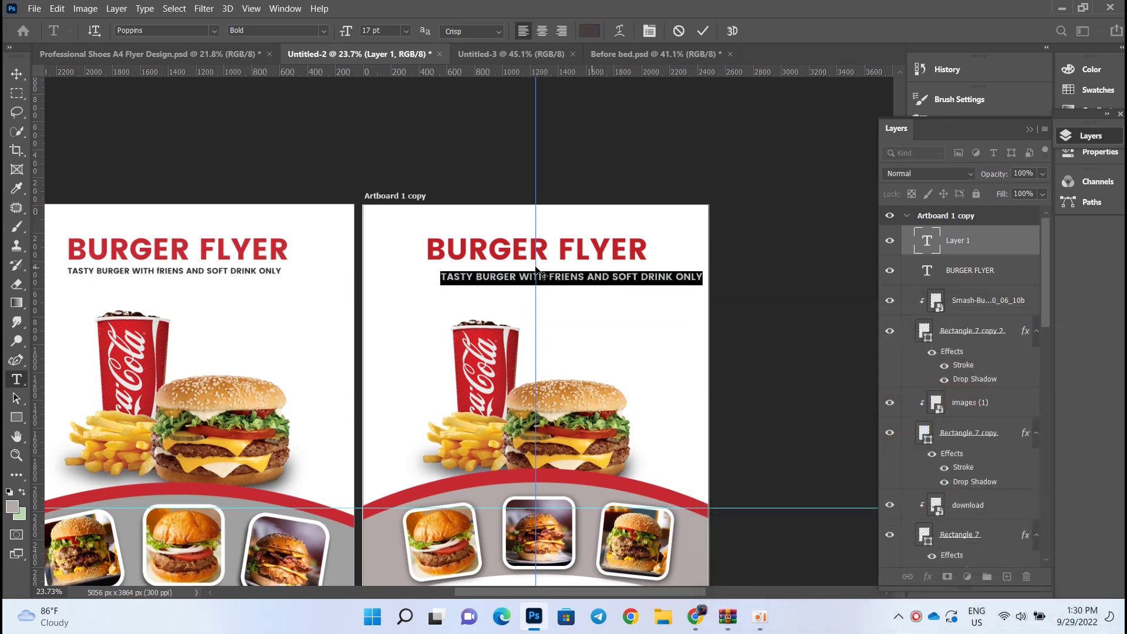
left_click_drag(581, 306, 563, 303)
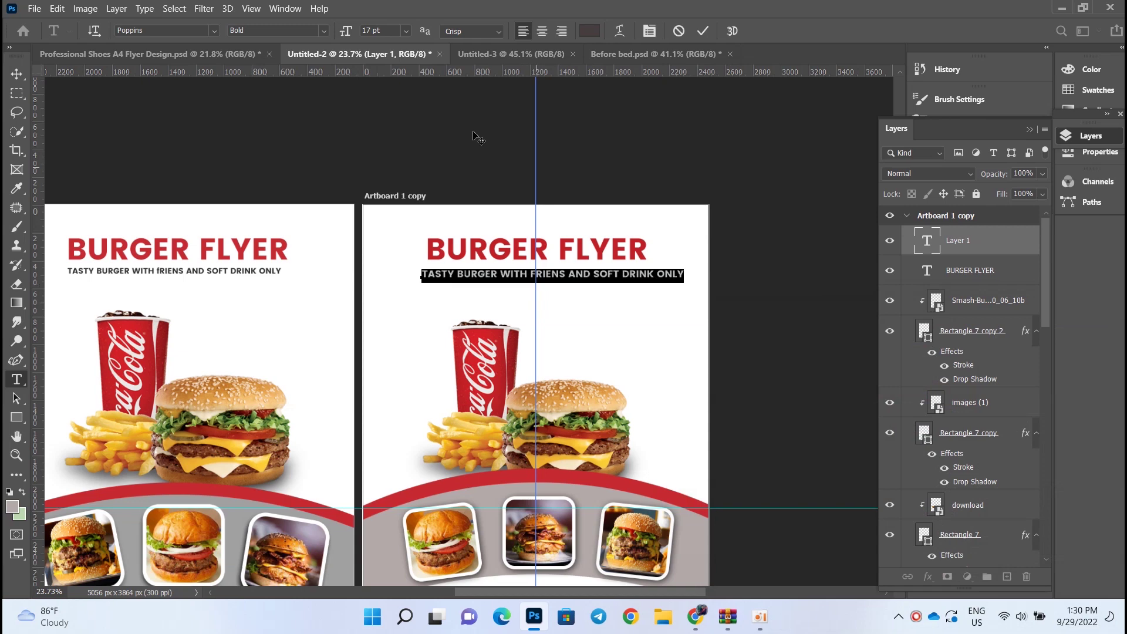
left_click(405, 31)
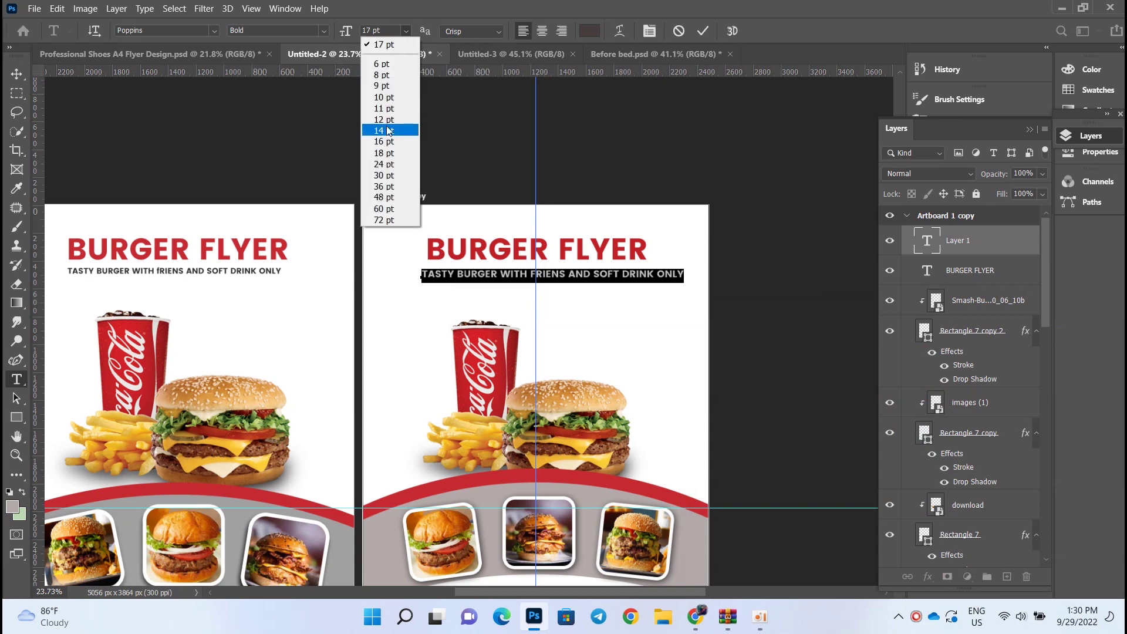
left_click(388, 130)
left_click(703, 30)
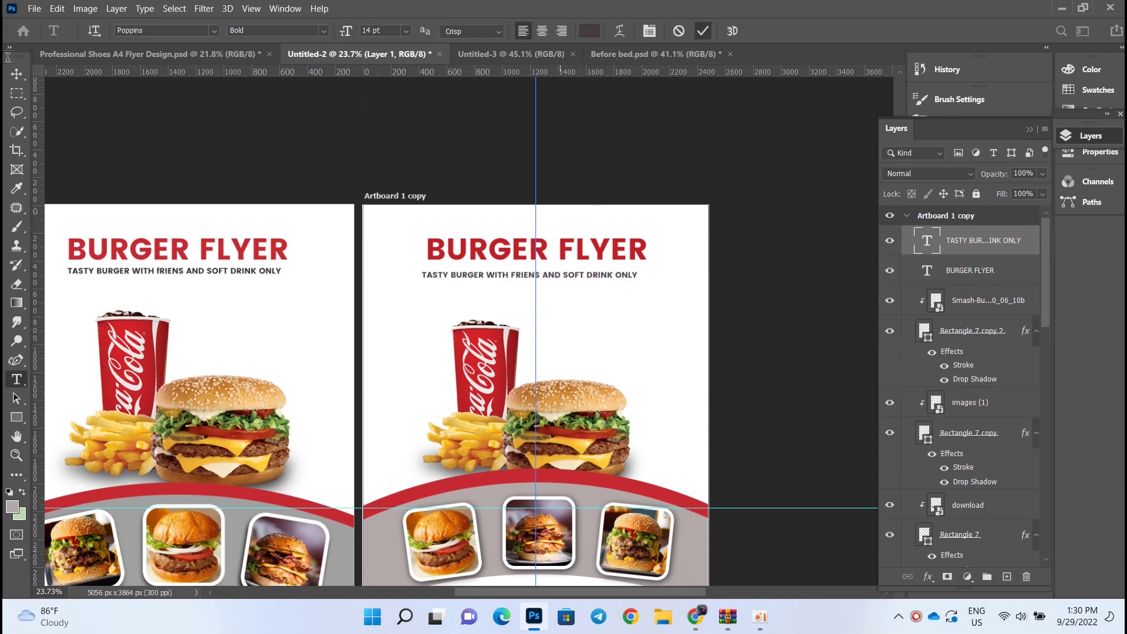
Nudge the tagline into place centred under the BURGER FLYER title.
key("v")
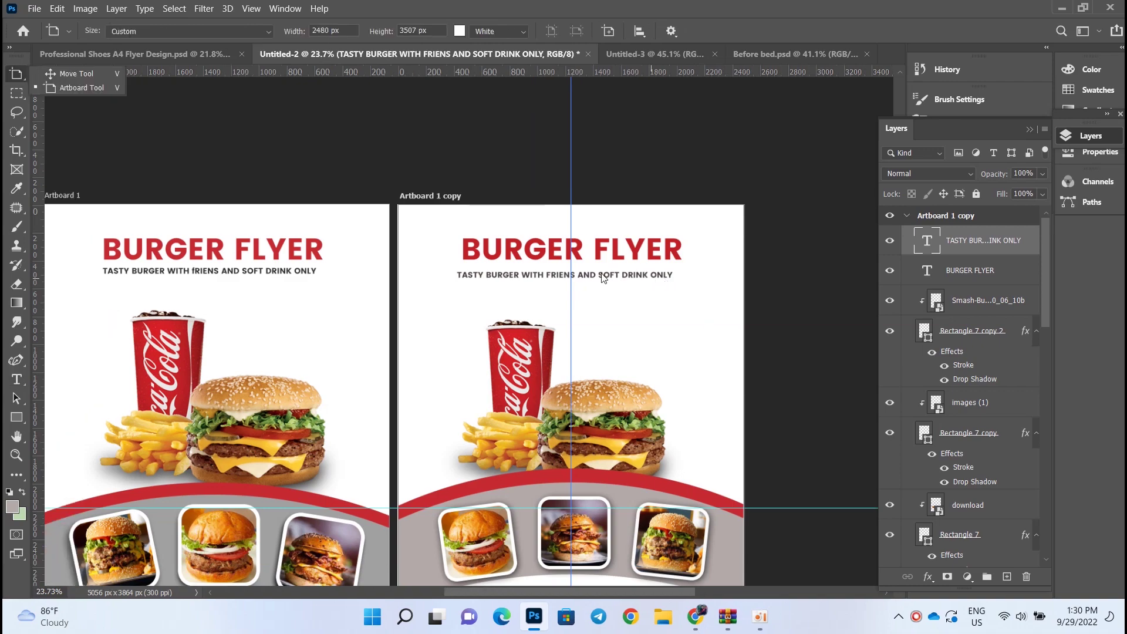
key("shift+v")
scroll(604, 277, "up", 2)
left_click_drag(607, 278, 625, 270)
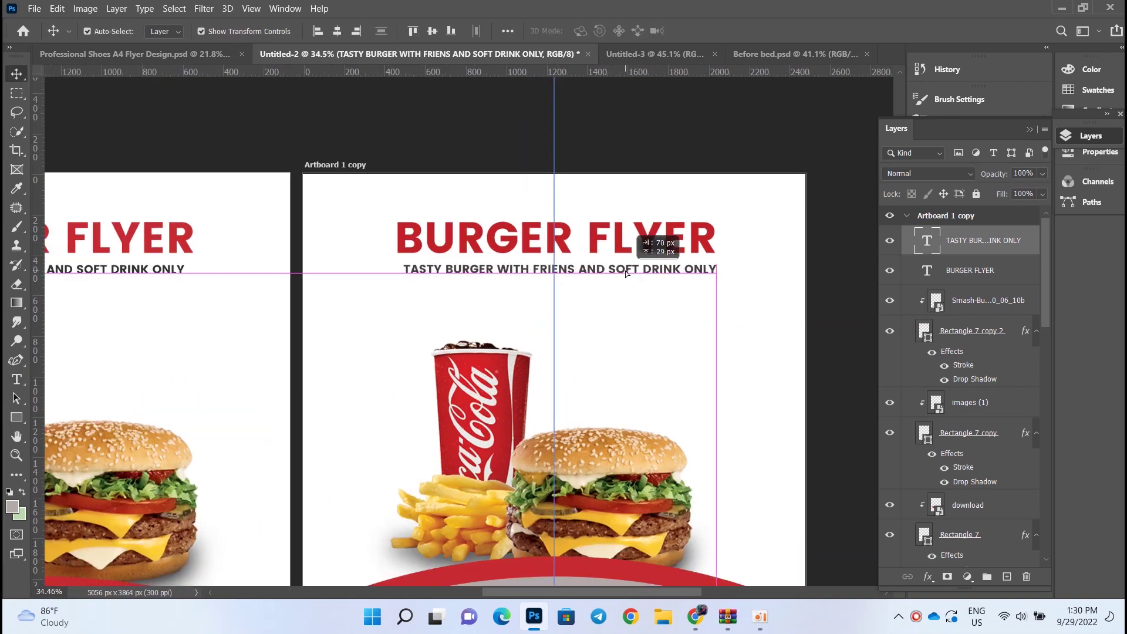
scroll(533, 263, "down", 5)
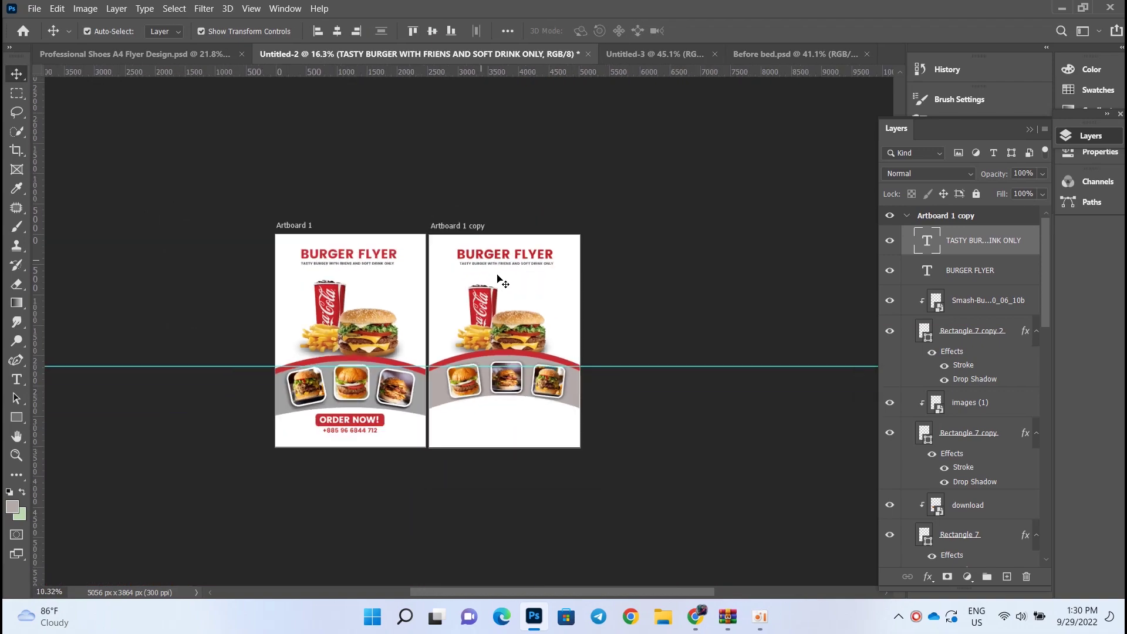
scroll(529, 300, "down", 2)
scroll(533, 222, "up", 1)
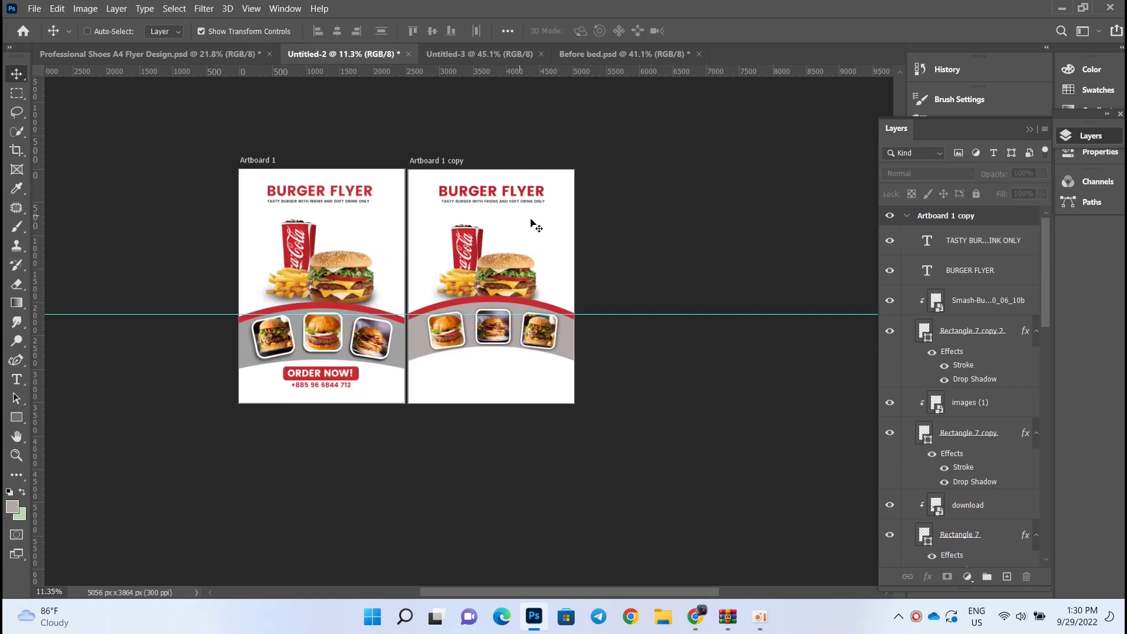
scroll(535, 223, "up", 1)
scroll(487, 411, "down", 1)
left_click(477, 391, "ctrl")
scroll(587, 401, "up", 2)
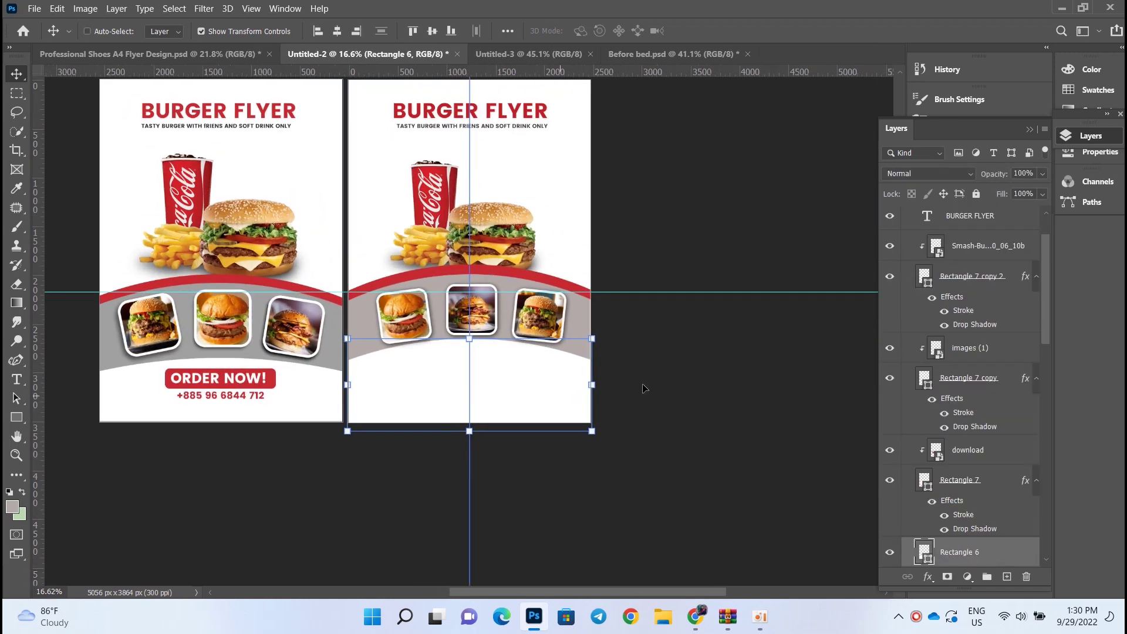
left_click(477, 116, "ctrl")
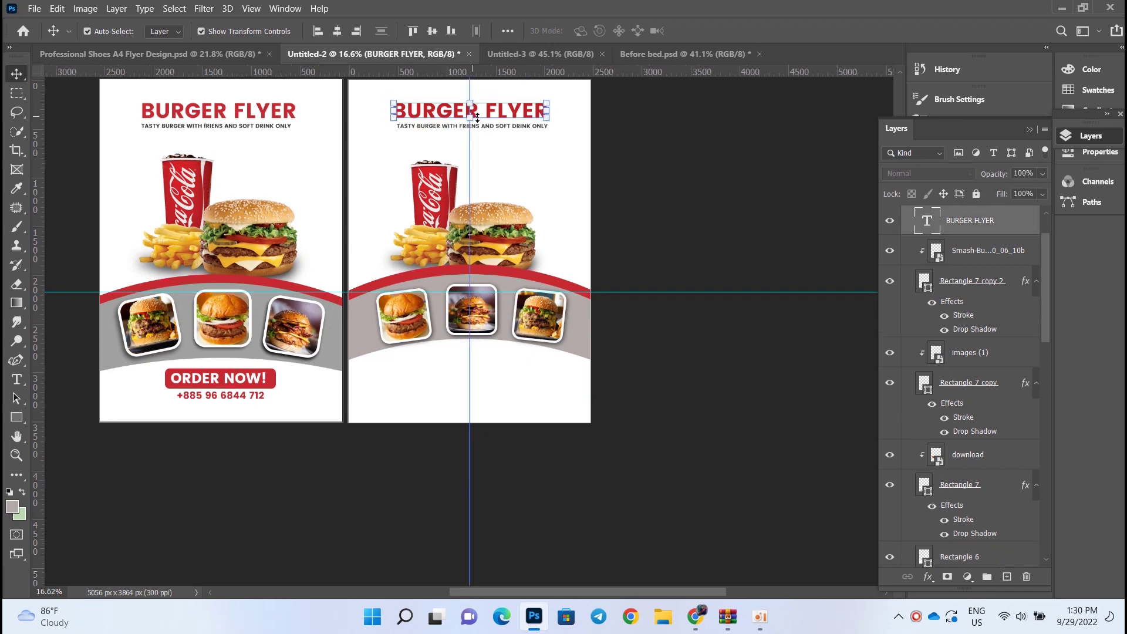
Duplicate the title below the gray band and retype it as ORDER NOW!
left_click_drag(500, 114, 500, 392)
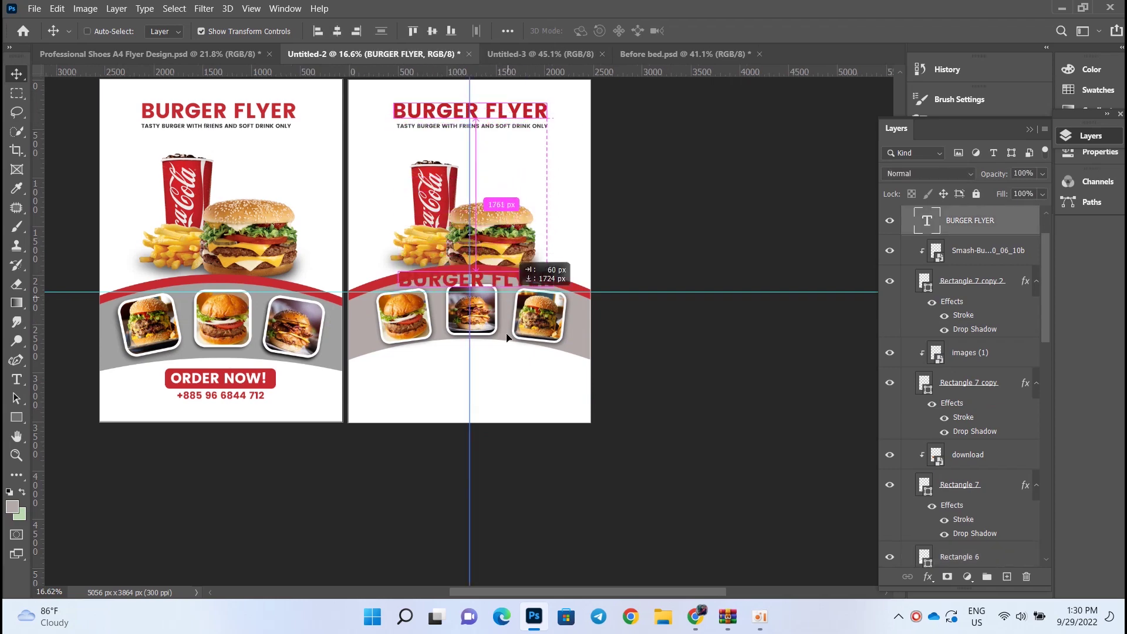
double_click(506, 394)
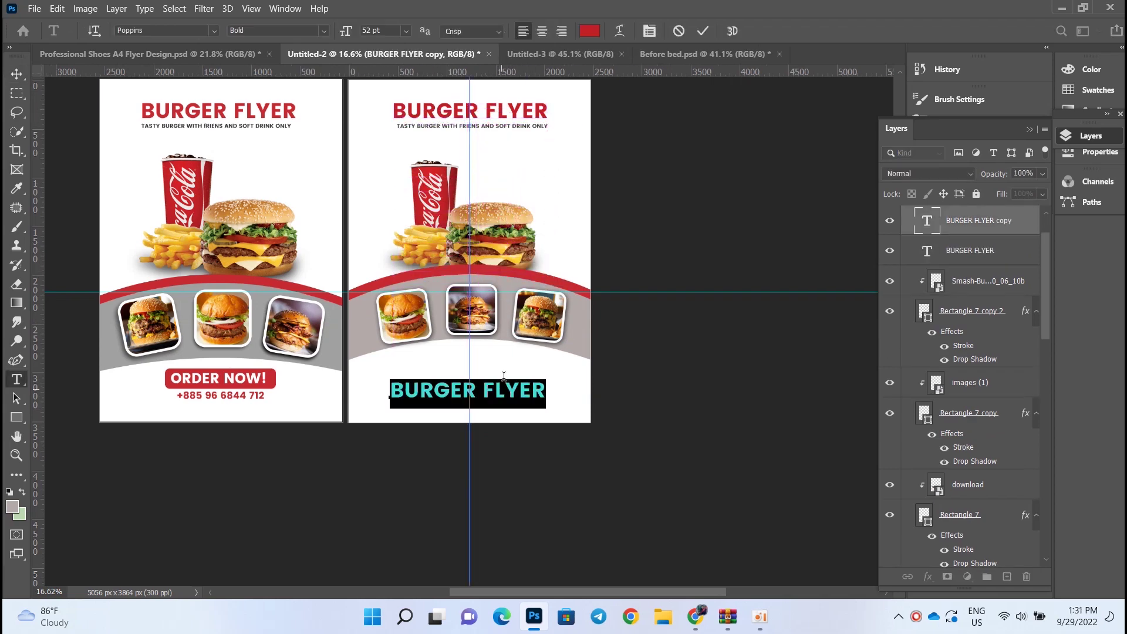
type("ON")
key("BackSpace")
type("RN")
key("BackSpace")
type("DER NOW!")
Shrink ORDER NOW! to 42 pt and centre it just below the gray band.
key("ctrl+a")
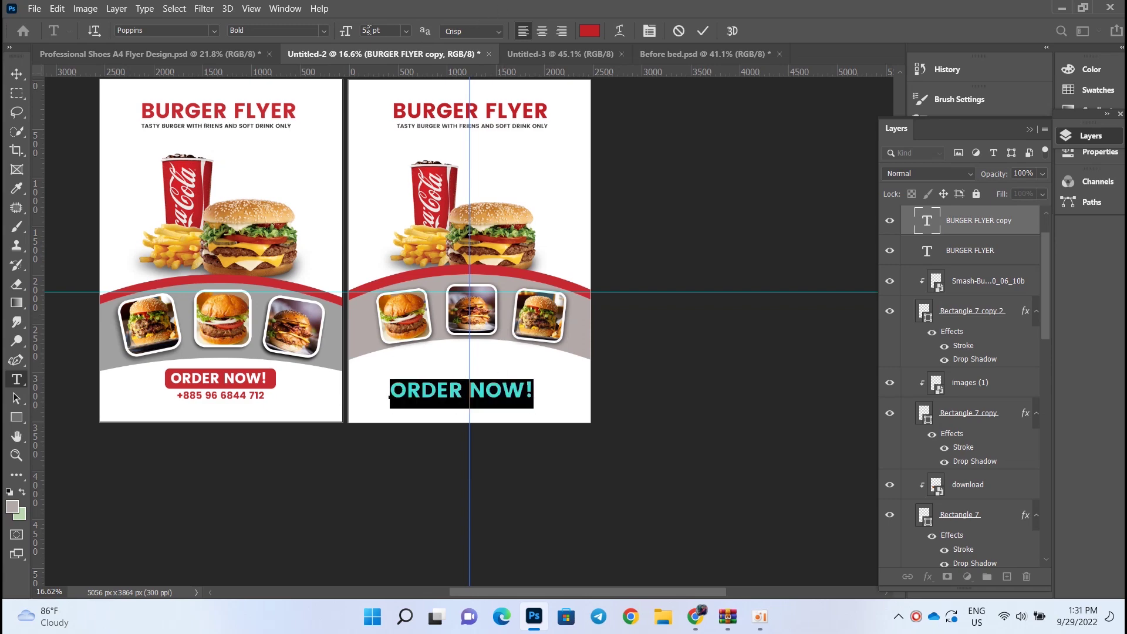
left_click_drag(348, 32, 330, 32)
left_click_drag(480, 470, 499, 439)
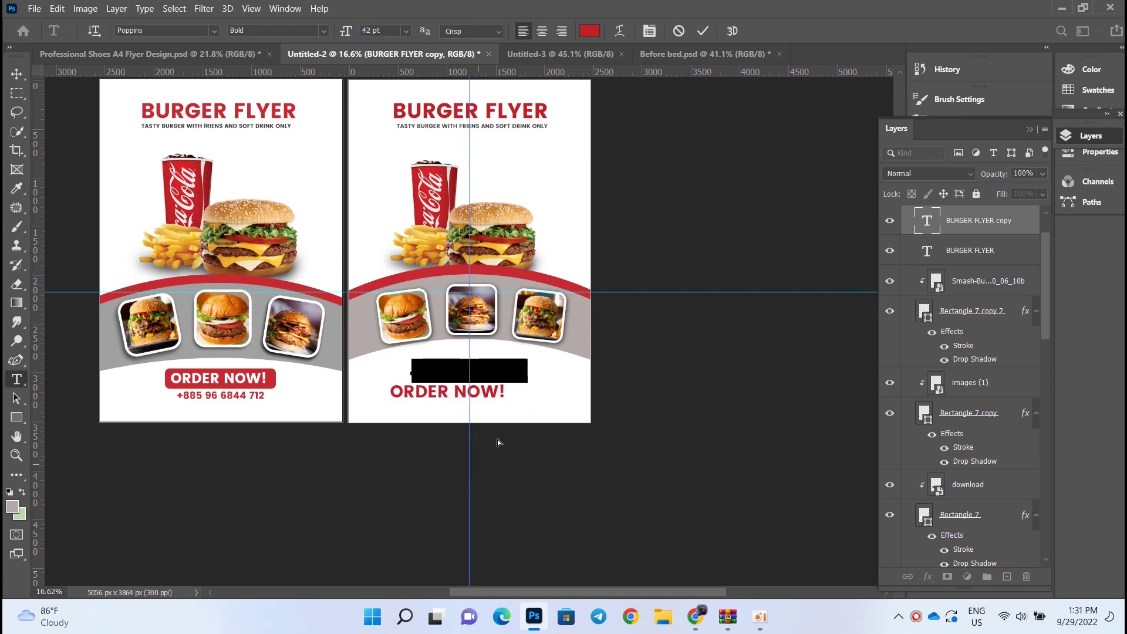
left_click(709, 29)
scroll(473, 387, "up", 2)
scroll(478, 372, "up", 2)
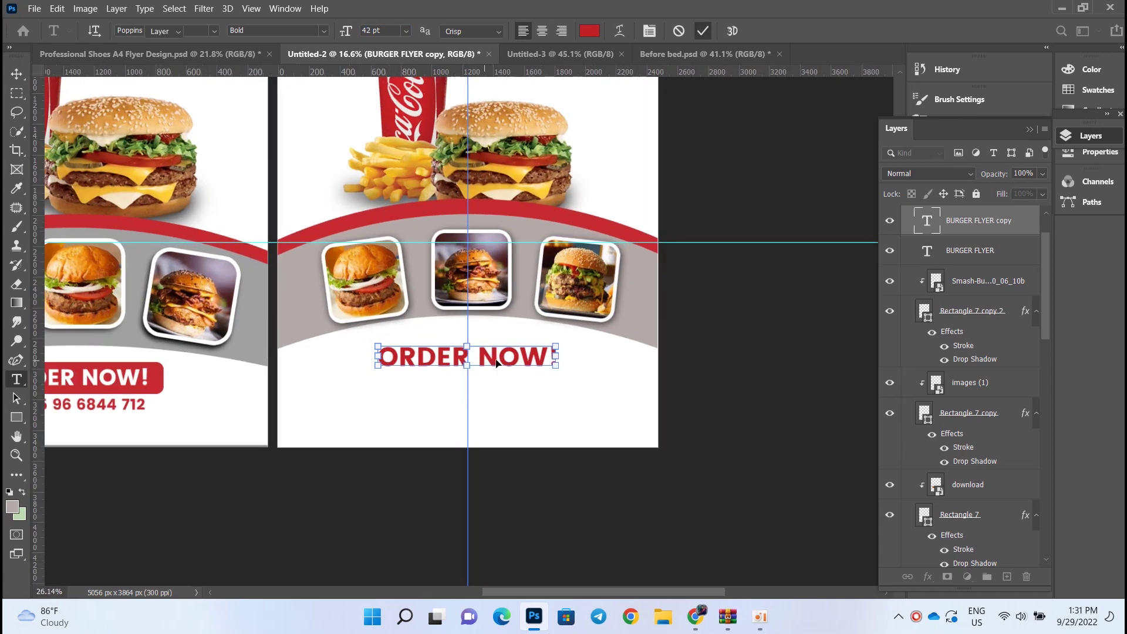
key("v")
left_click_drag(502, 360, 503, 362)
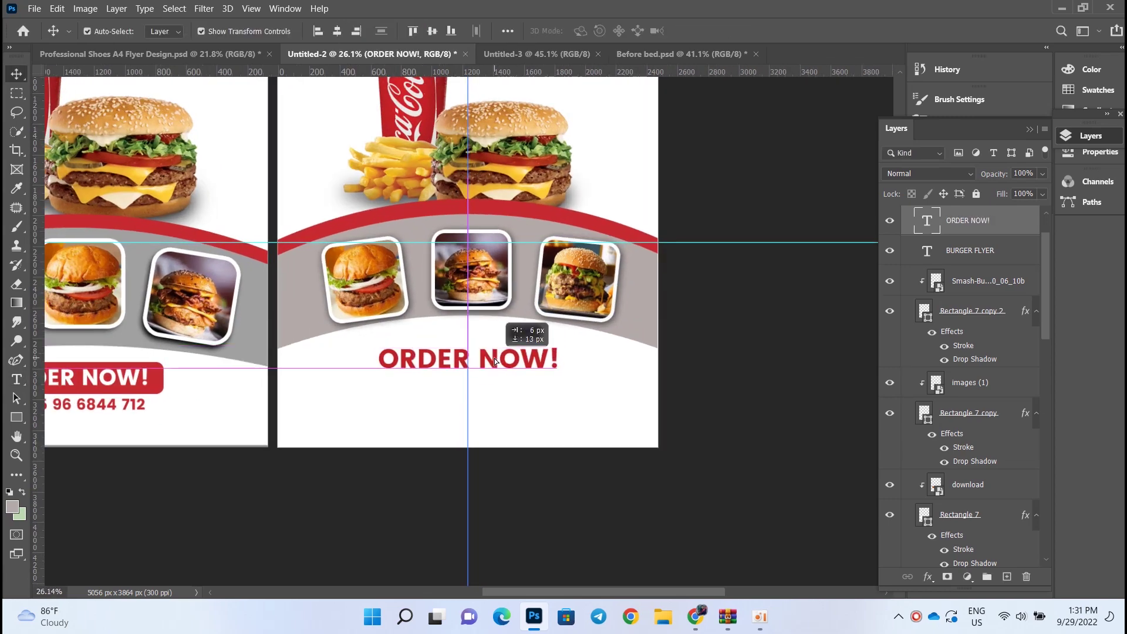
Set ORDER NOW! to 38 pt in white #ffffff.
double_click(502, 362)
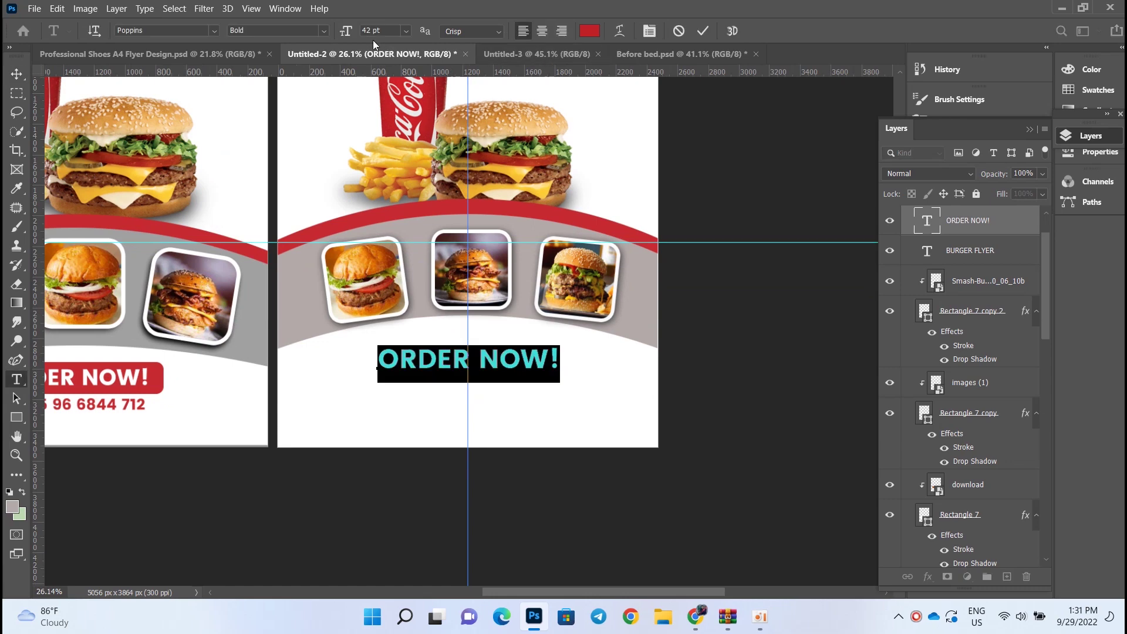
left_click_drag(347, 34, 342, 34)
left_click(590, 30)
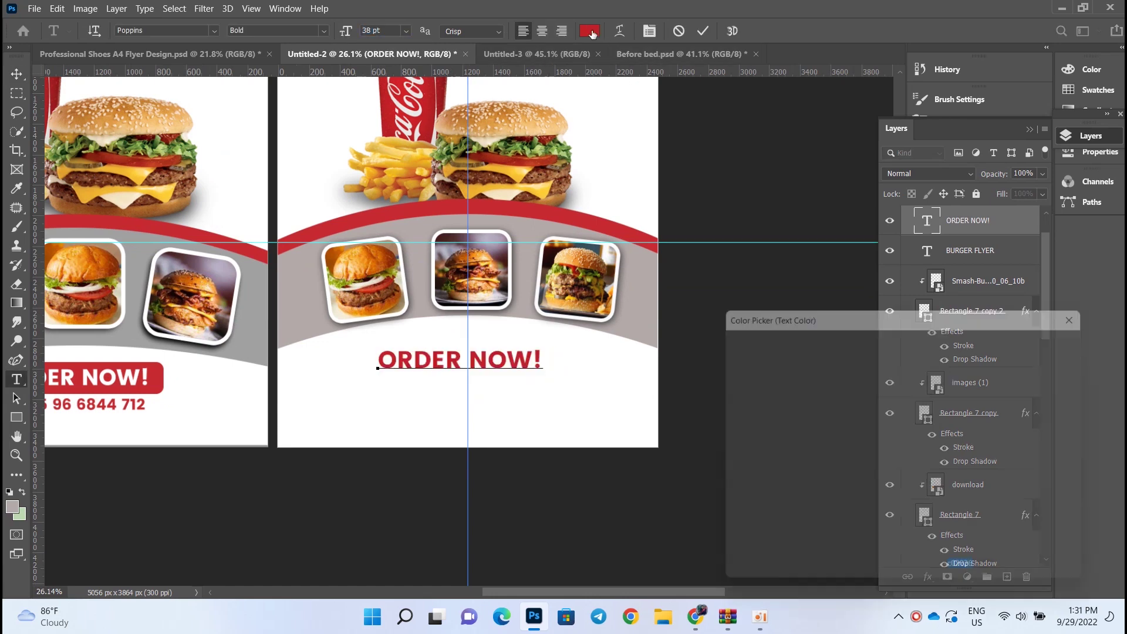
type("ffffff")
key("Return")
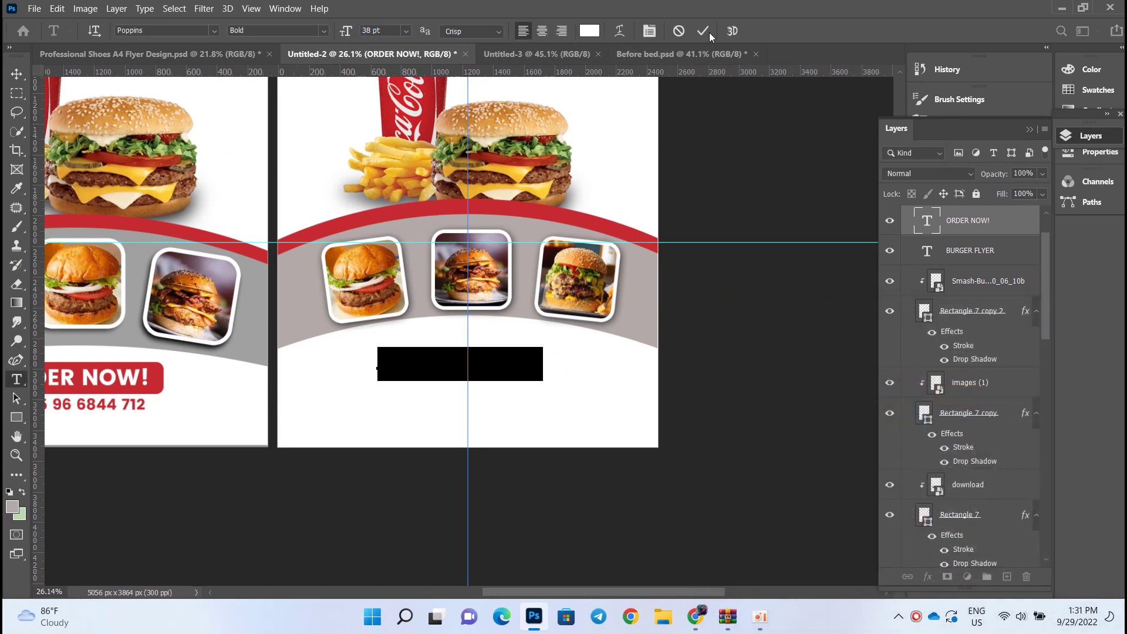
left_click(704, 33)
key("v")
left_click(1005, 261)
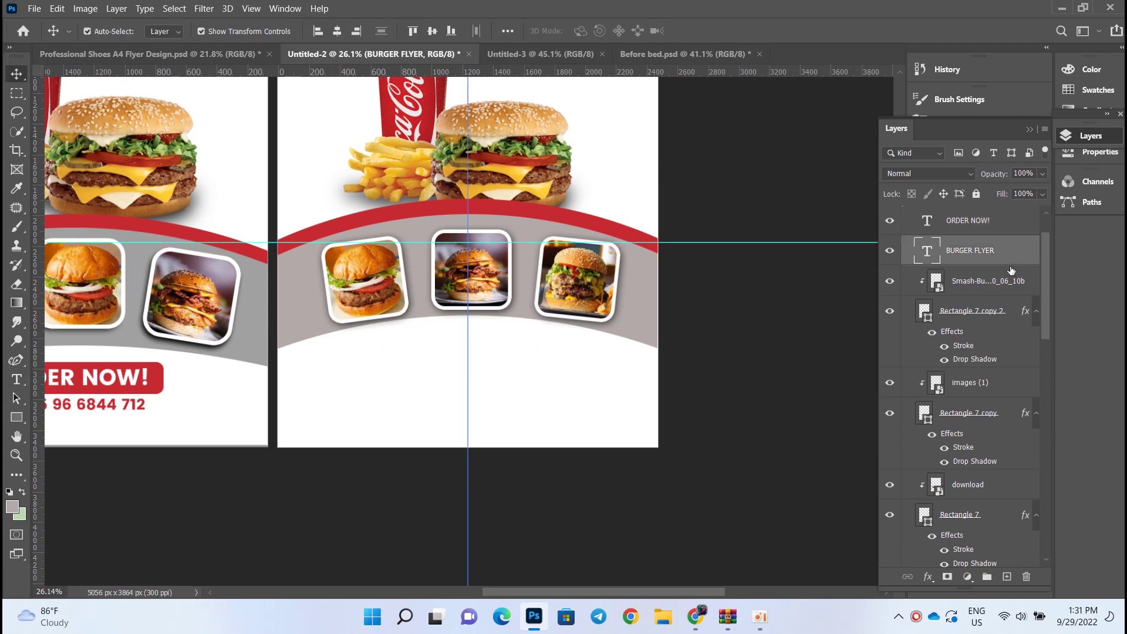
Draw a red rounded rectangle behind ORDER NOW! and centre it below the photos.
left_click(17, 416)
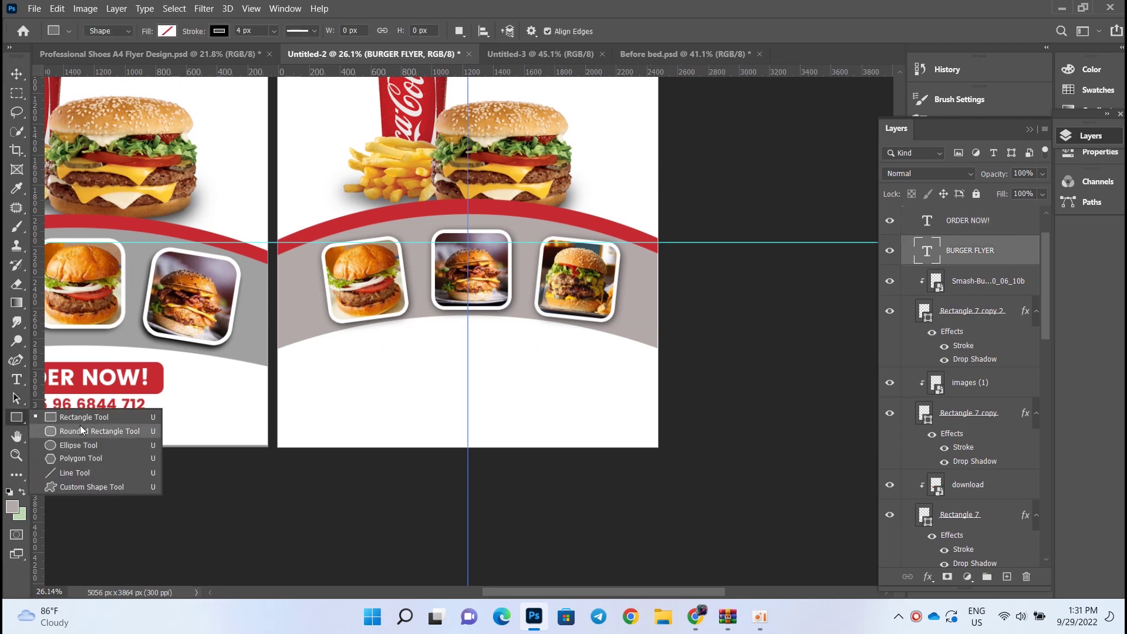
left_click(82, 432)
left_click_drag(385, 343, 578, 382)
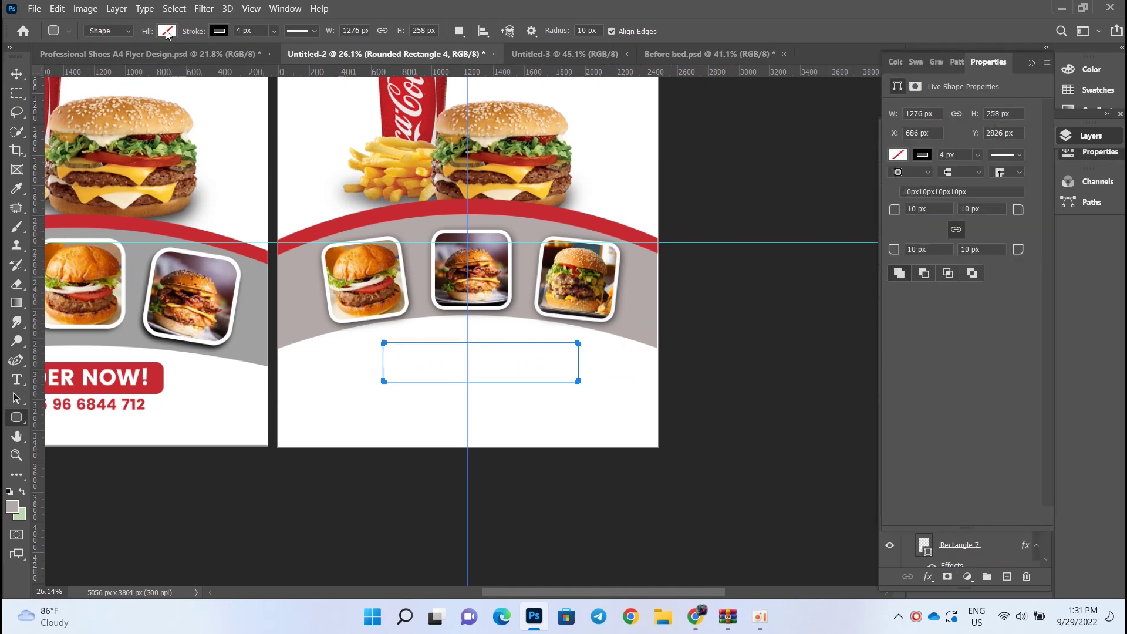
left_click(168, 34)
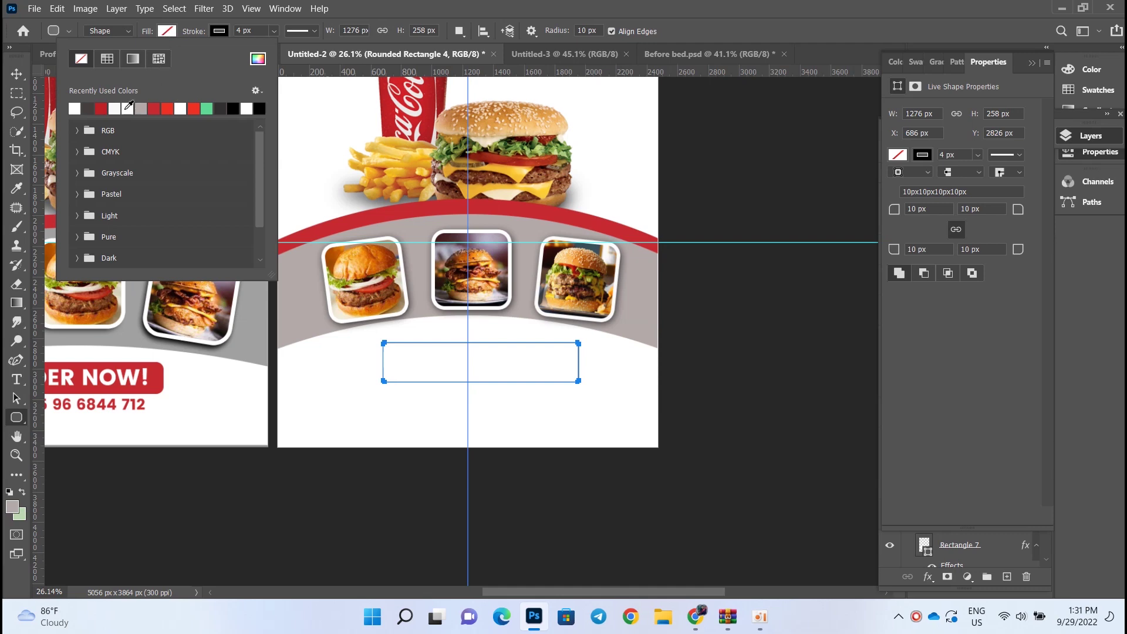
left_click(103, 108)
key("Escape")
key("v")
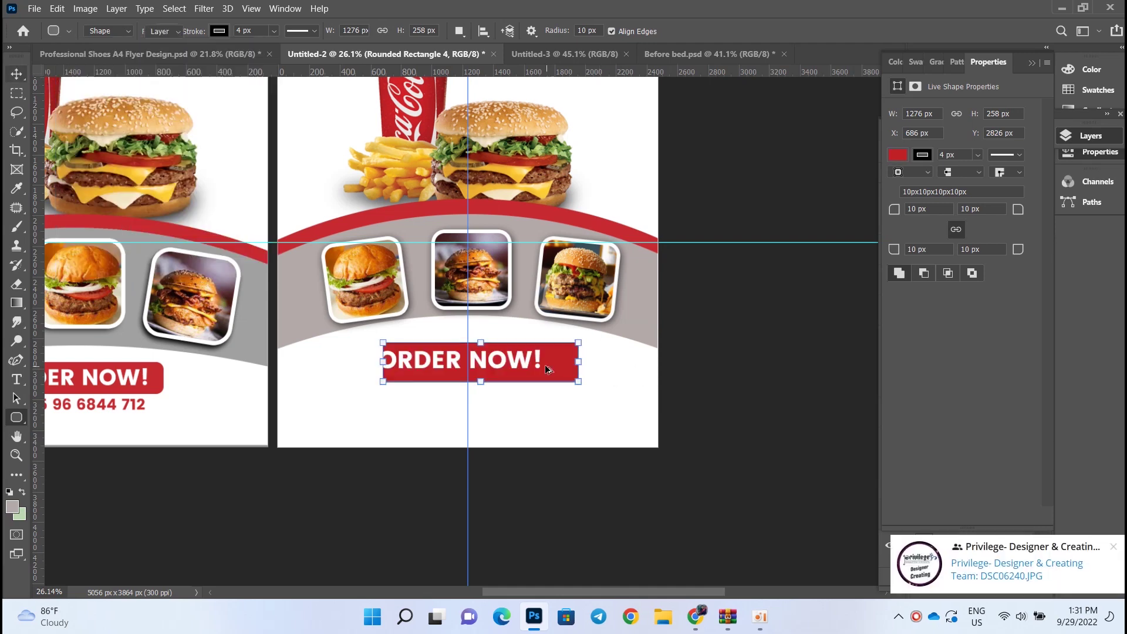
scroll(545, 369, "up", 1)
left_click_drag(562, 364, 549, 361)
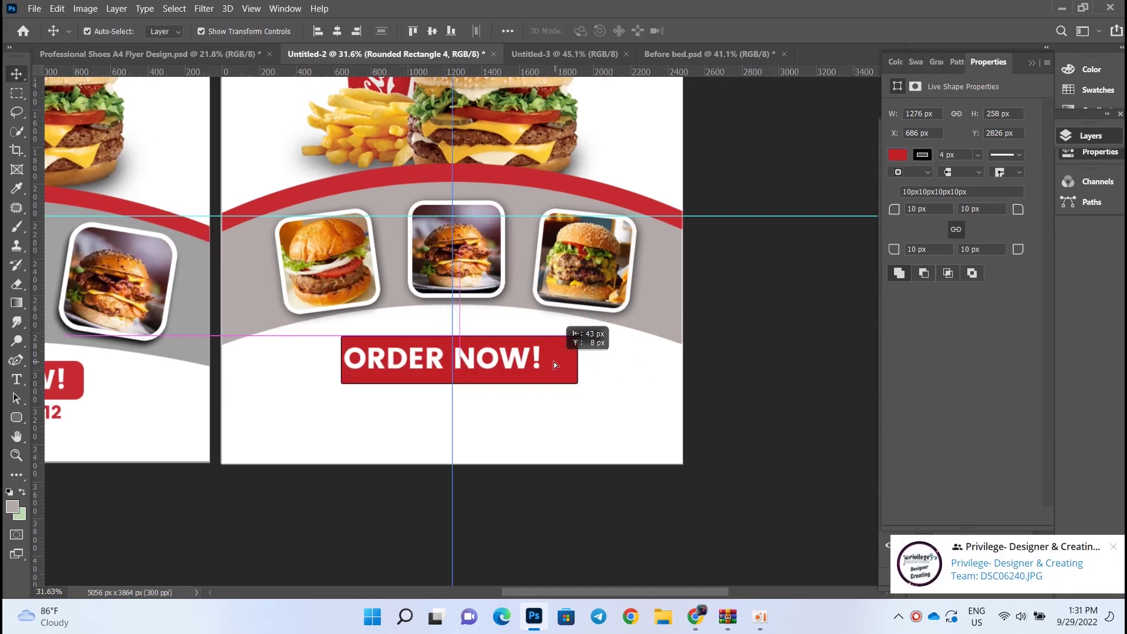
left_click_drag(549, 361, 548, 361)
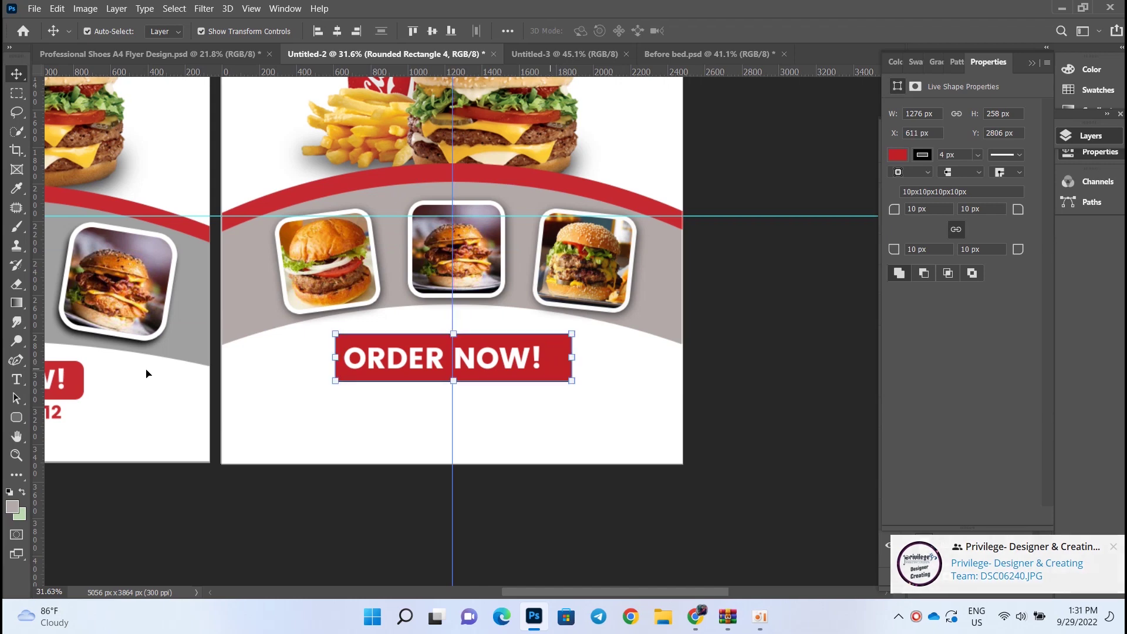
Round the button's corners to 64 px and set its outline to no colour.
left_click(17, 418)
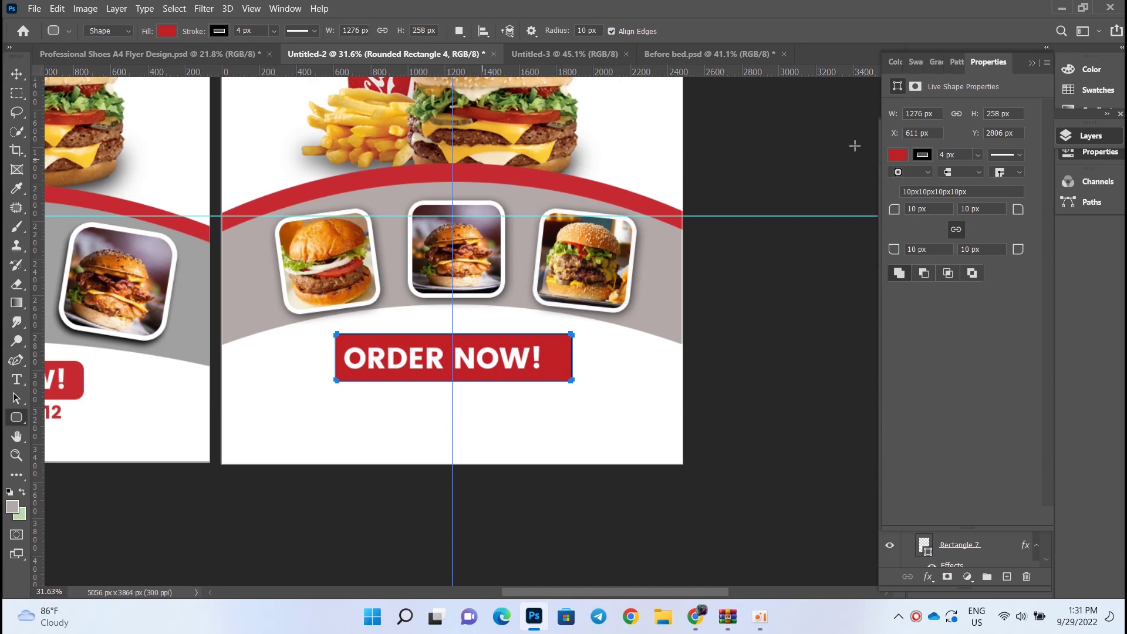
left_click_drag(1019, 250, 1058, 251)
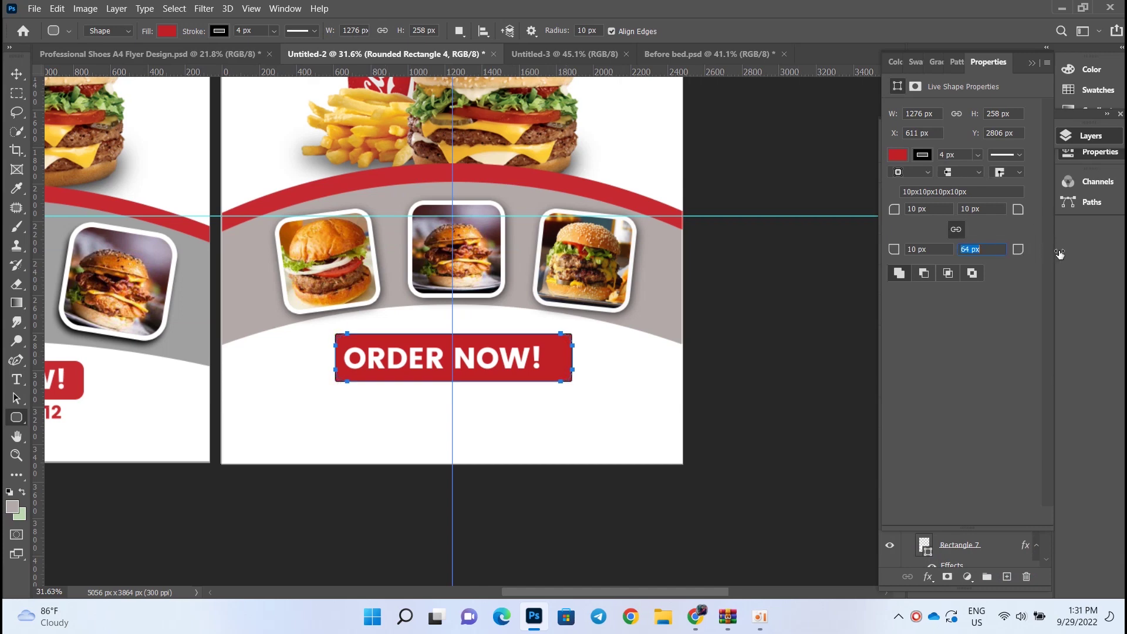
left_click(218, 31)
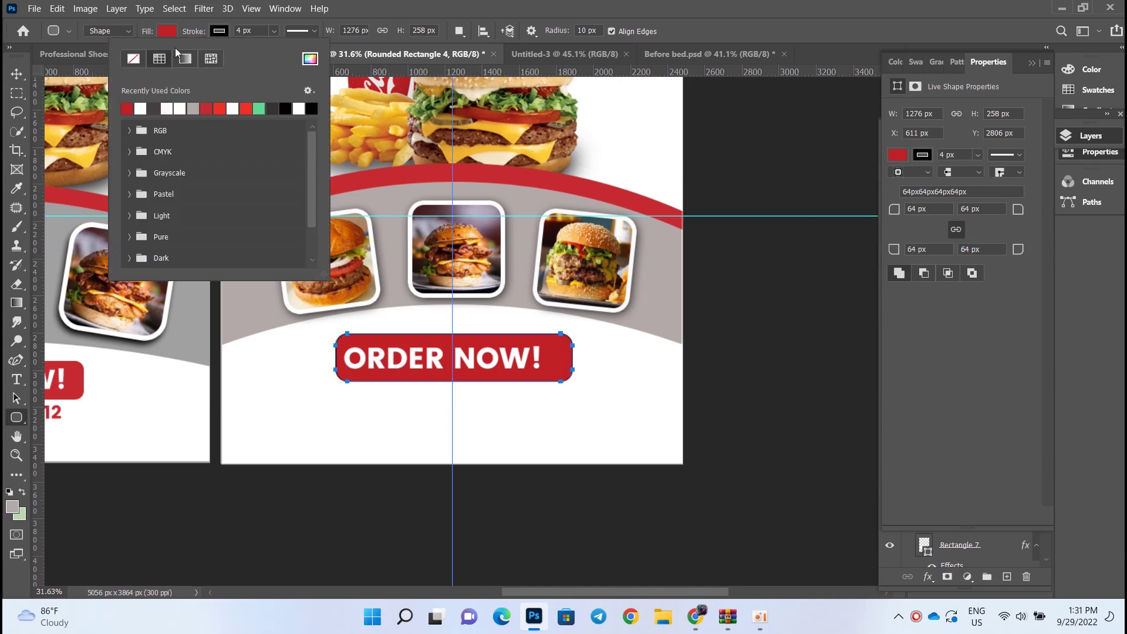
left_click(133, 58)
left_click(34, 75)
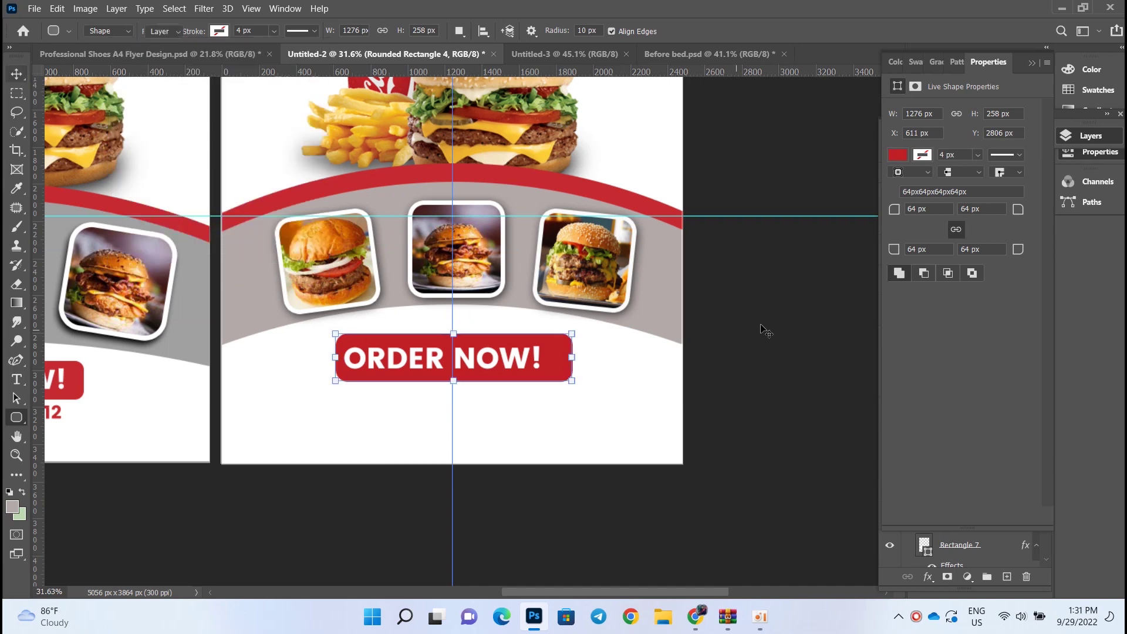
key("v")
scroll(568, 305, "down", 3)
scroll(427, 334, "up", 3)
Nudge the ORDER NOW! text up and scale the red button rectangle down to about 85%.
left_click_drag(477, 339, 479, 339, "ctrl")
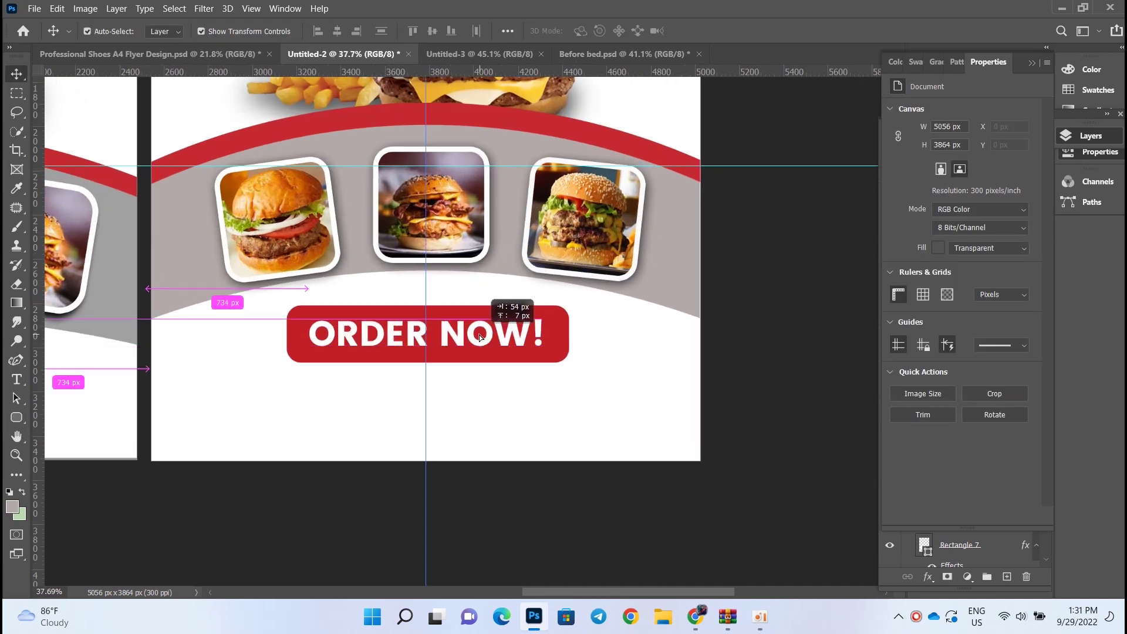
left_click_drag(479, 339, 481, 336)
left_click(560, 337)
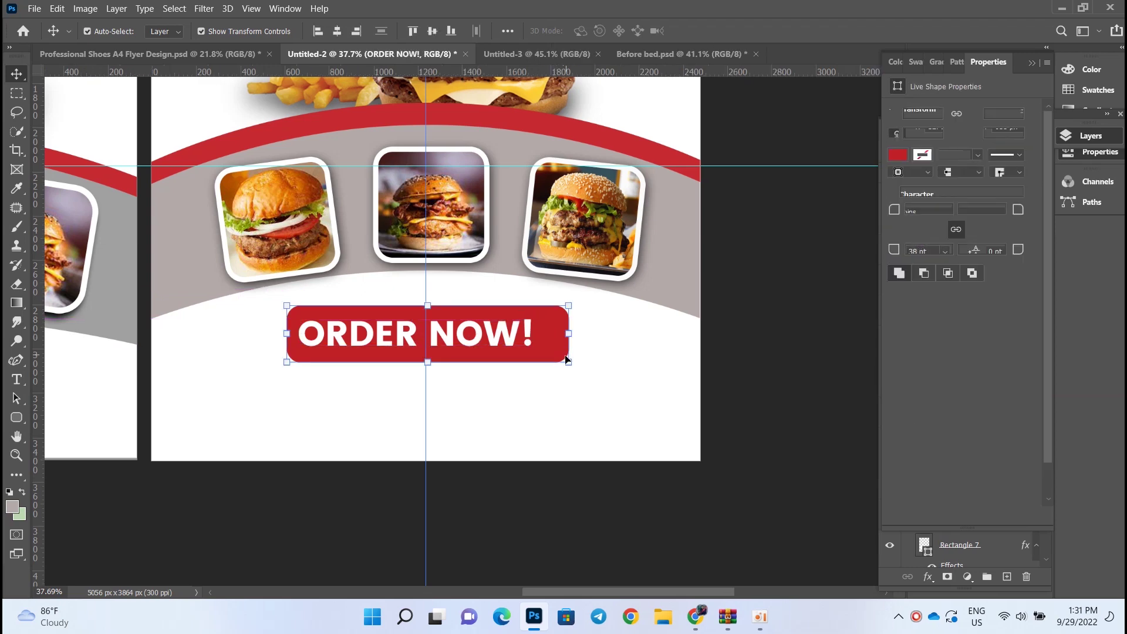
left_click_drag(566, 360, 527, 354)
left_click_drag(480, 326, 491, 321)
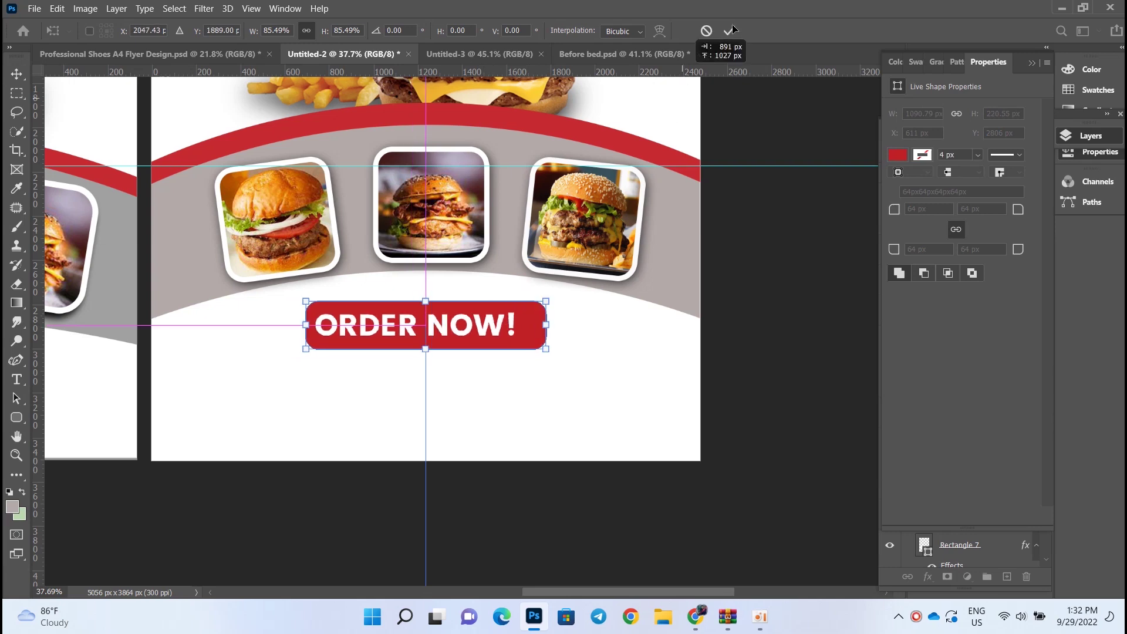
Undo a stray move, settle the button centred below the photos, and commit the transform.
left_click_drag(495, 320, 688, 94)
key("ctrl+z")
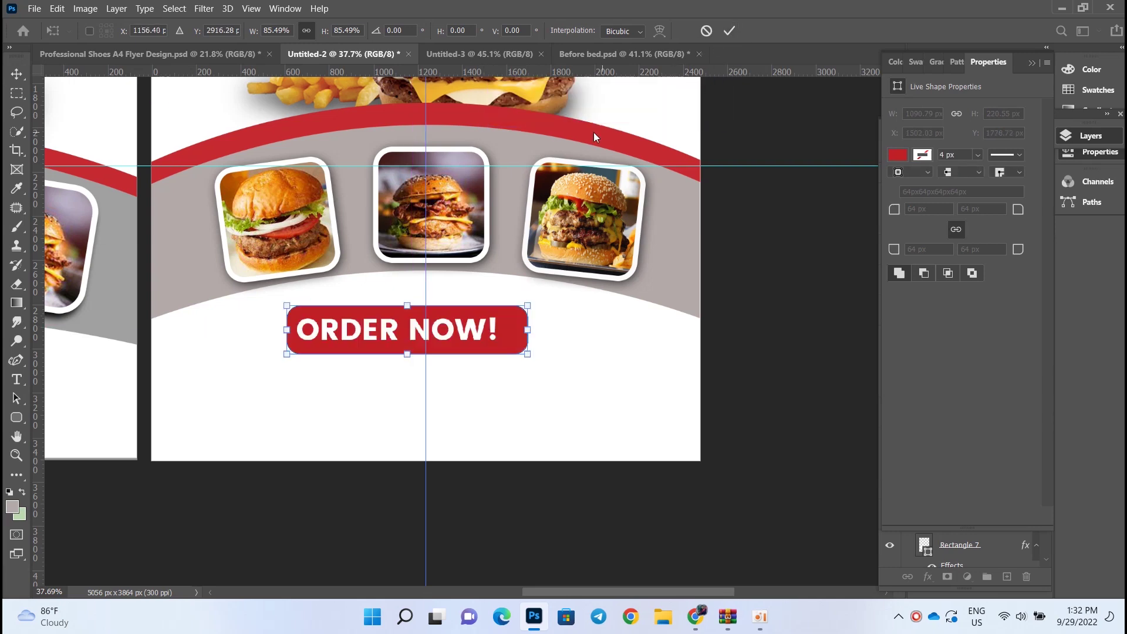
left_click_drag(493, 339, 497, 330)
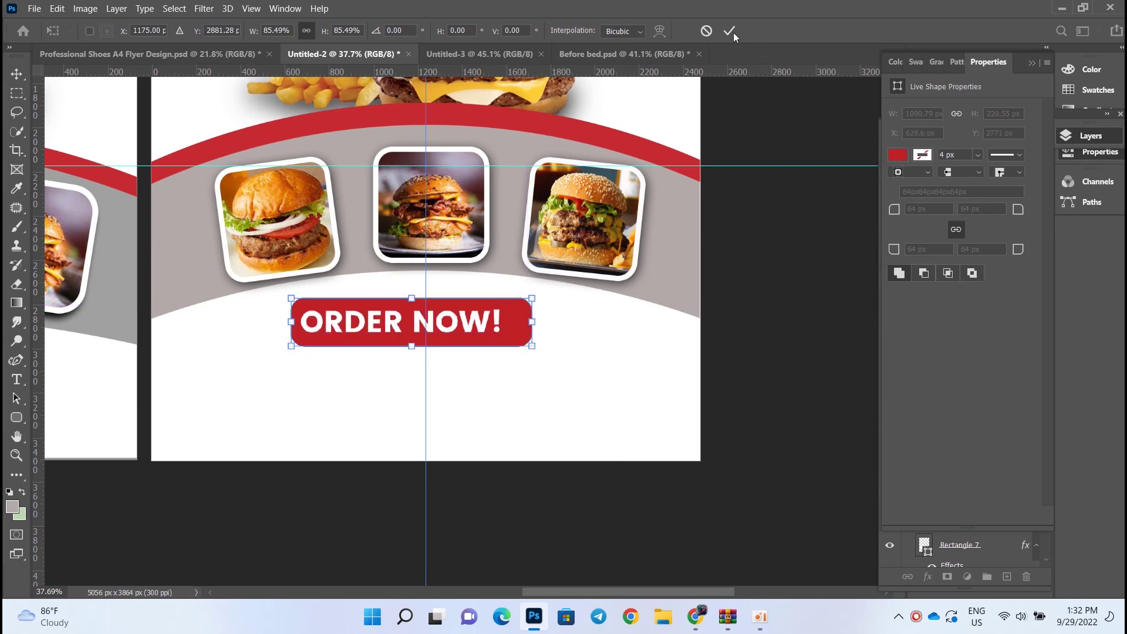
key("Return")
scroll(499, 221, "down", 3)
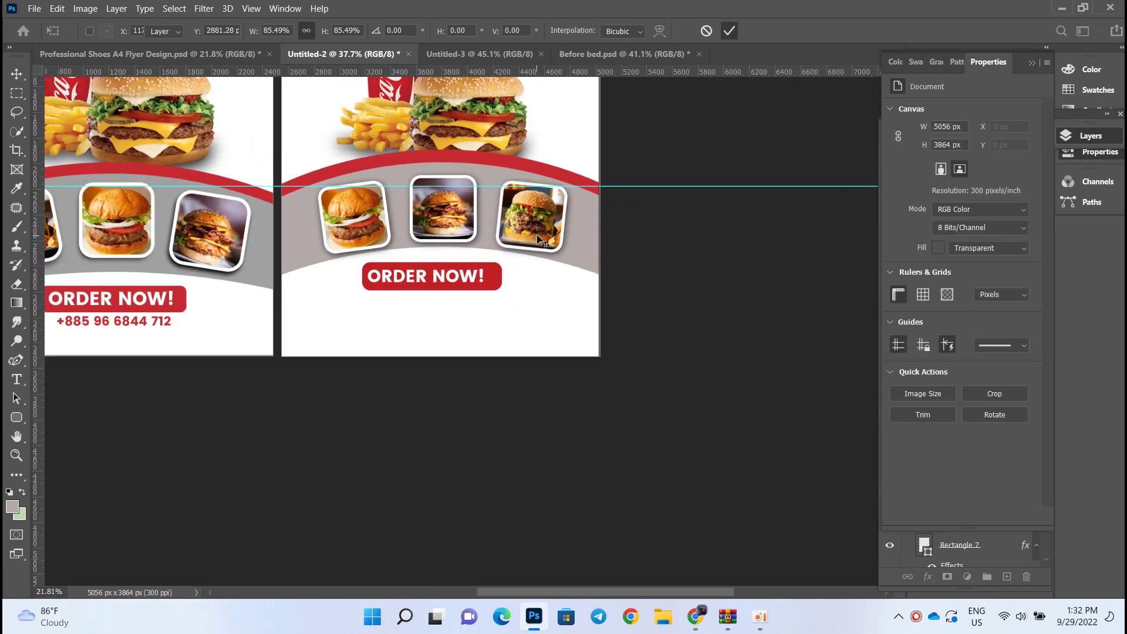
scroll(421, 271, "up", 3)
scroll(420, 271, "down", 1)
Place a copy of the ORDER NOW! text below the button and colour it red.
left_click(417, 266, "ctrl")
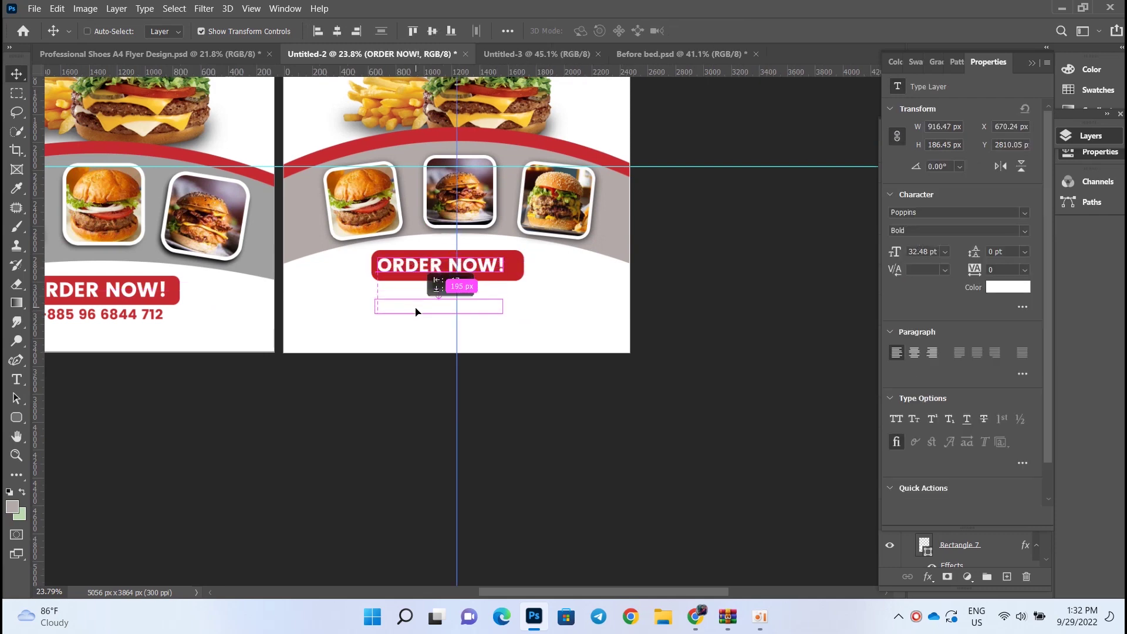
left_click_drag(415, 300, 417, 312)
double_click(429, 265)
left_click(589, 30)
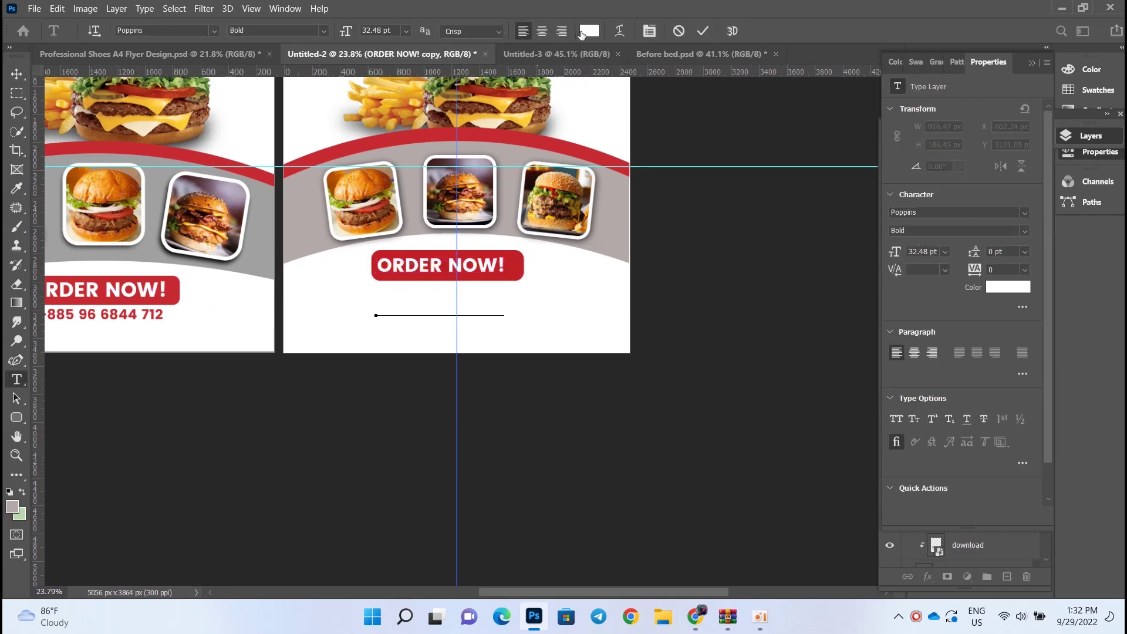
left_click(565, 147)
left_click(1043, 342)
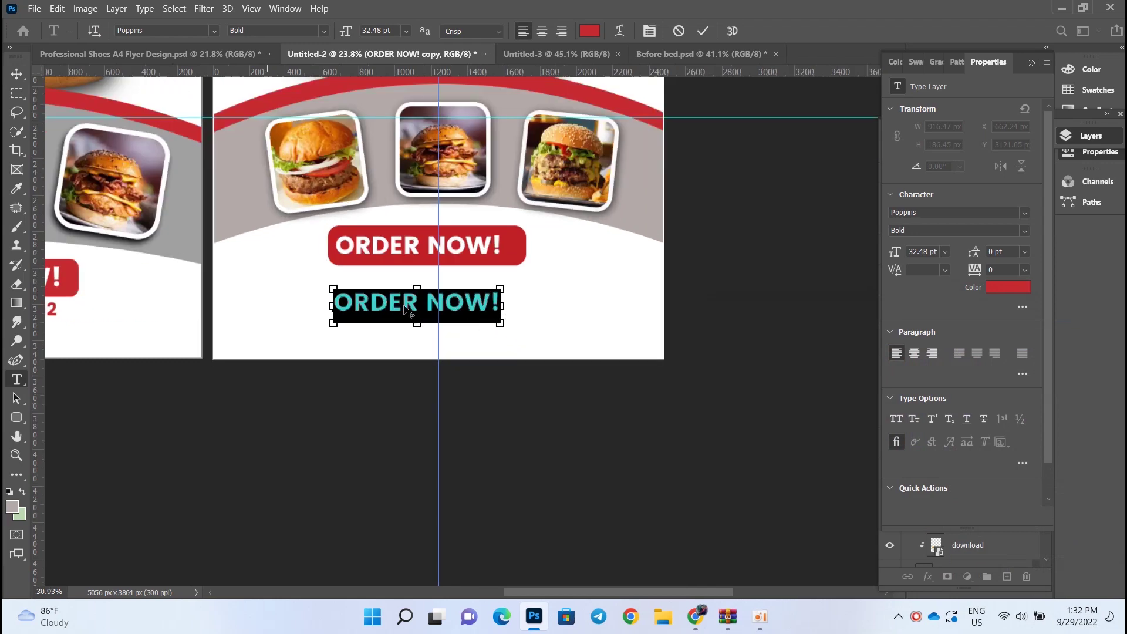
scroll(439, 332, "up", 2)
Replace the copied text with the phone number and set it to 24 pt.
left_click(373, 304)
key("ctrl+a")
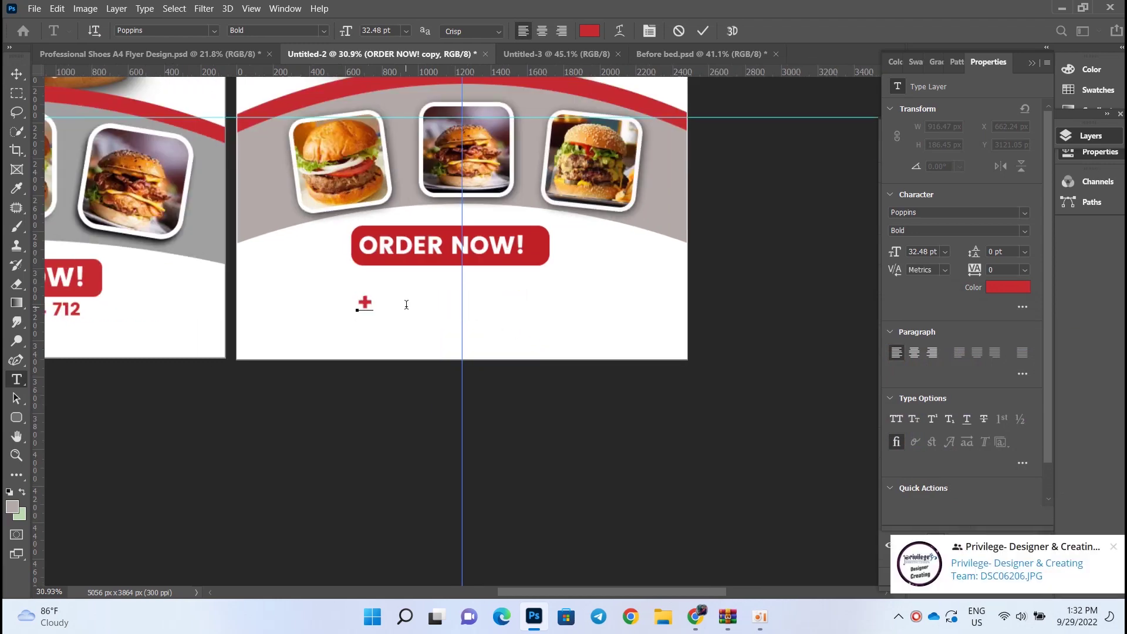
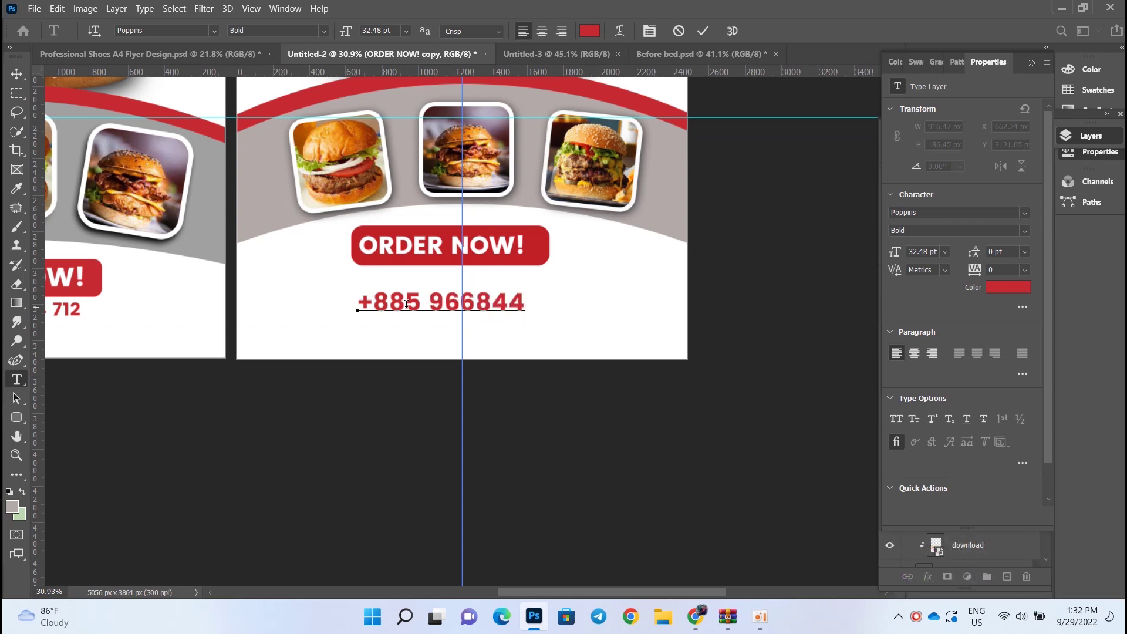
key("ctrl+a")
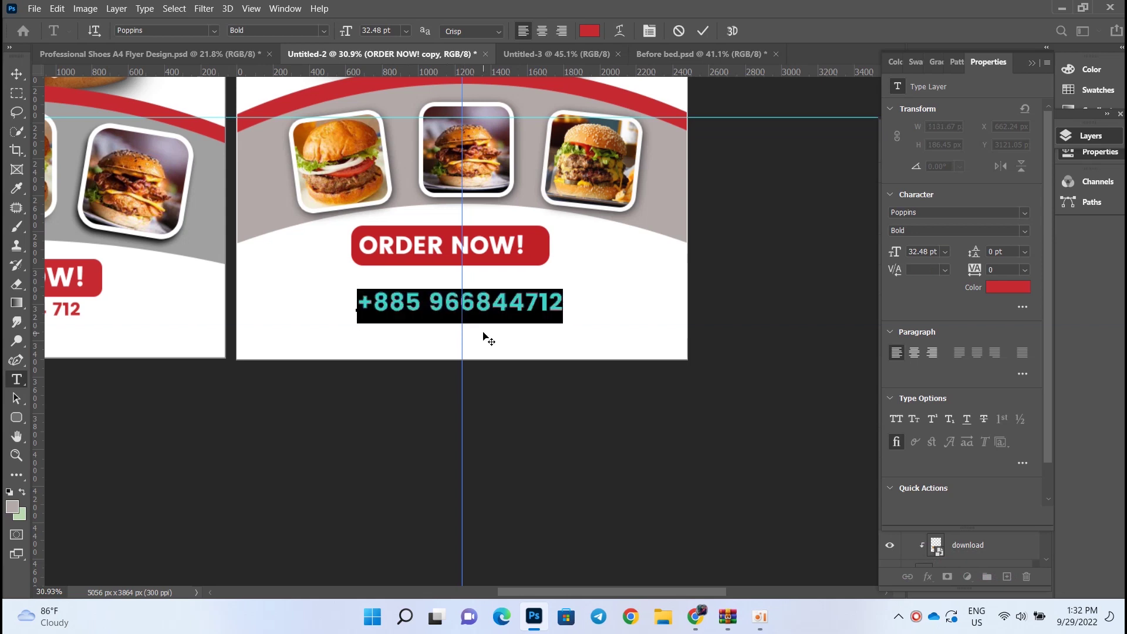
left_click(375, 31)
type("24")
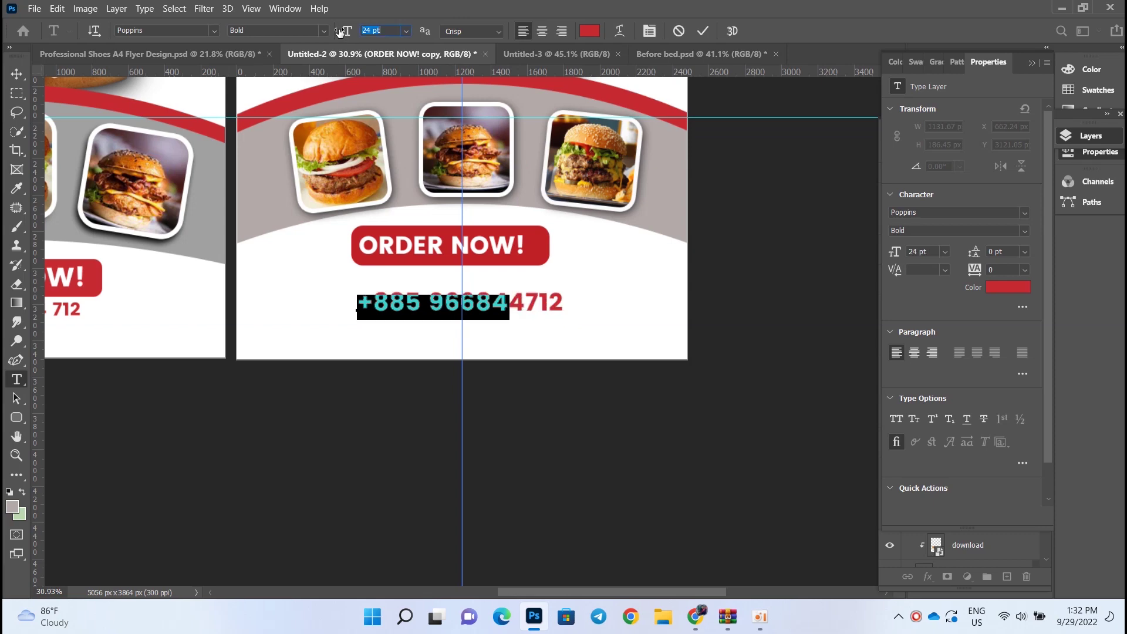
key("Return")
left_click(702, 30)
left_click(17, 75)
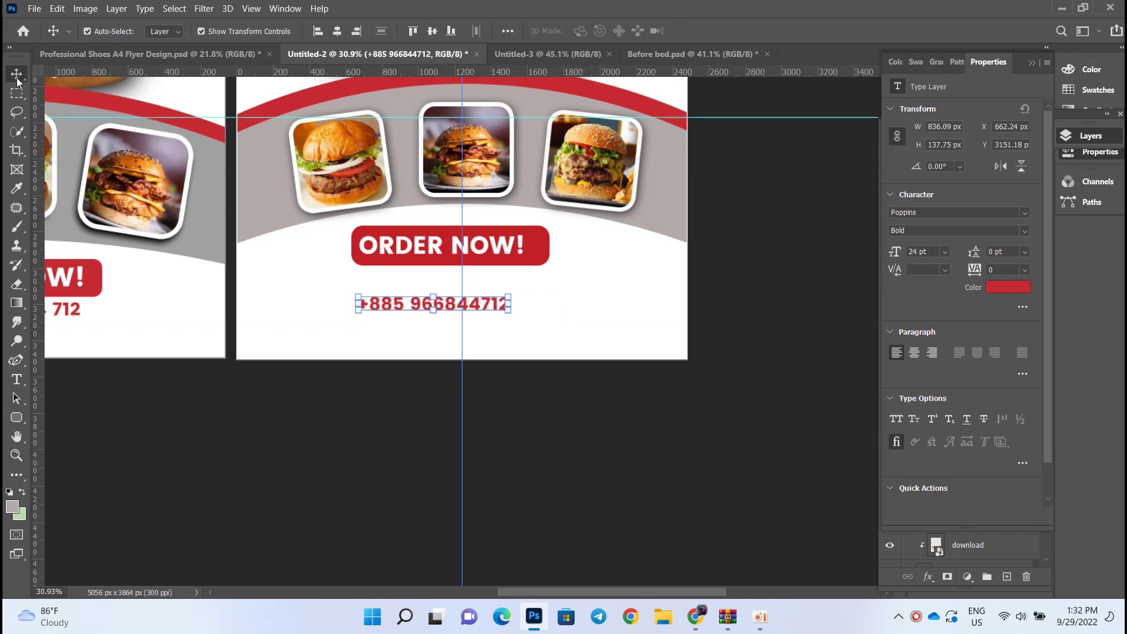
scroll(484, 352, "up", 3)
Move the red phone number up and centre it beneath the ORDER NOW! button.
left_click_drag(440, 286, 444, 263)
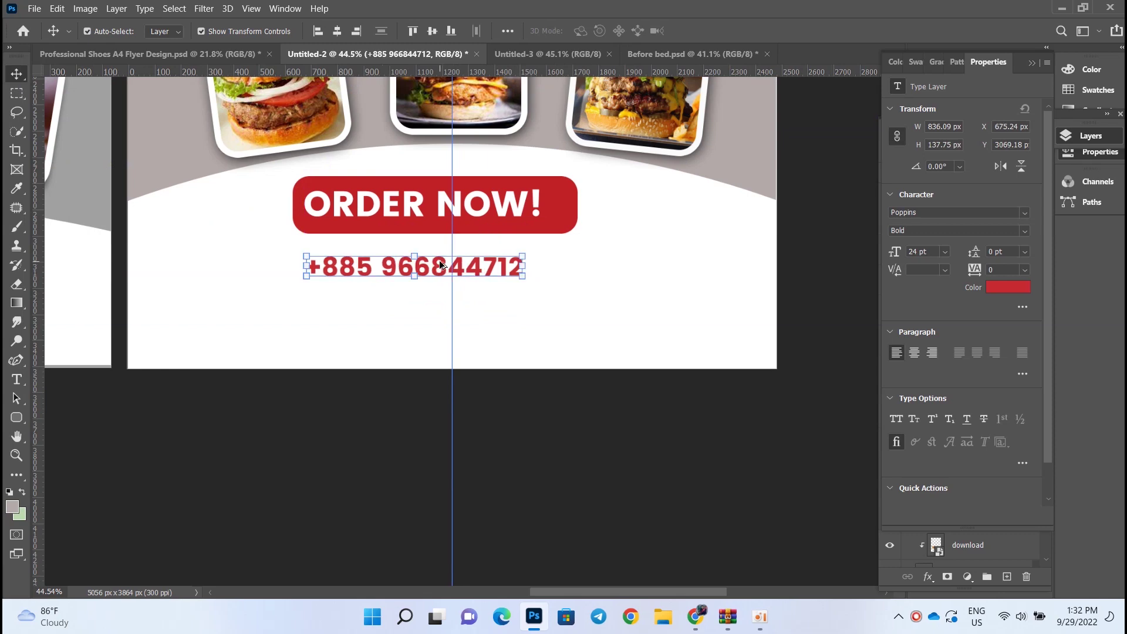
scroll(472, 256, "down", 3)
scroll(472, 256, "up", 3)
left_click(546, 347, "ctrl")
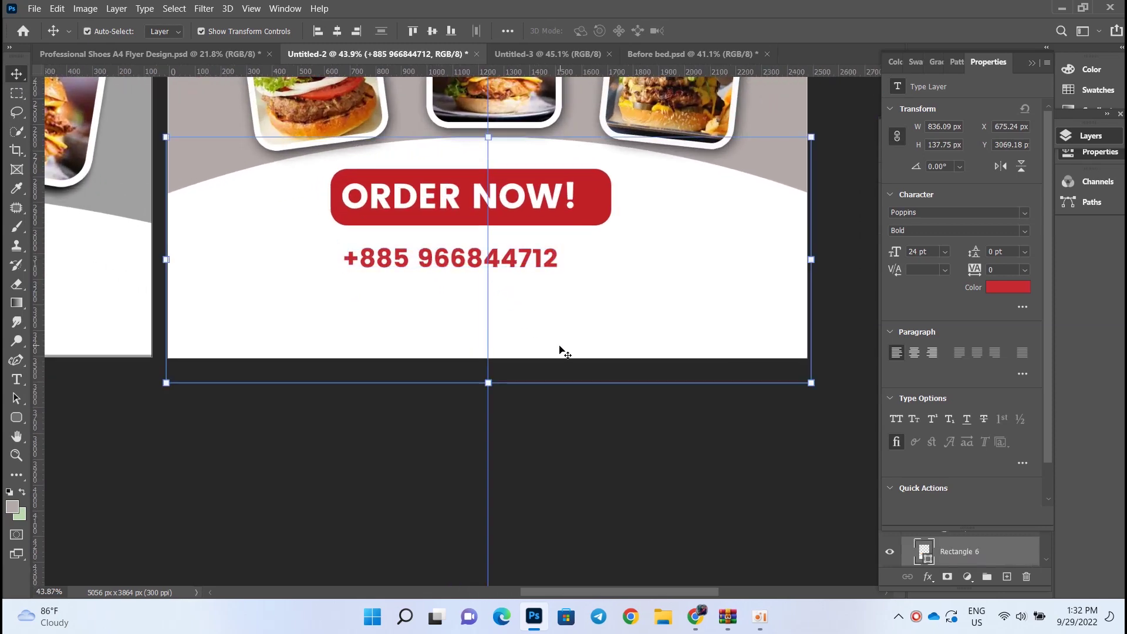
left_click_drag(506, 272, 534, 264)
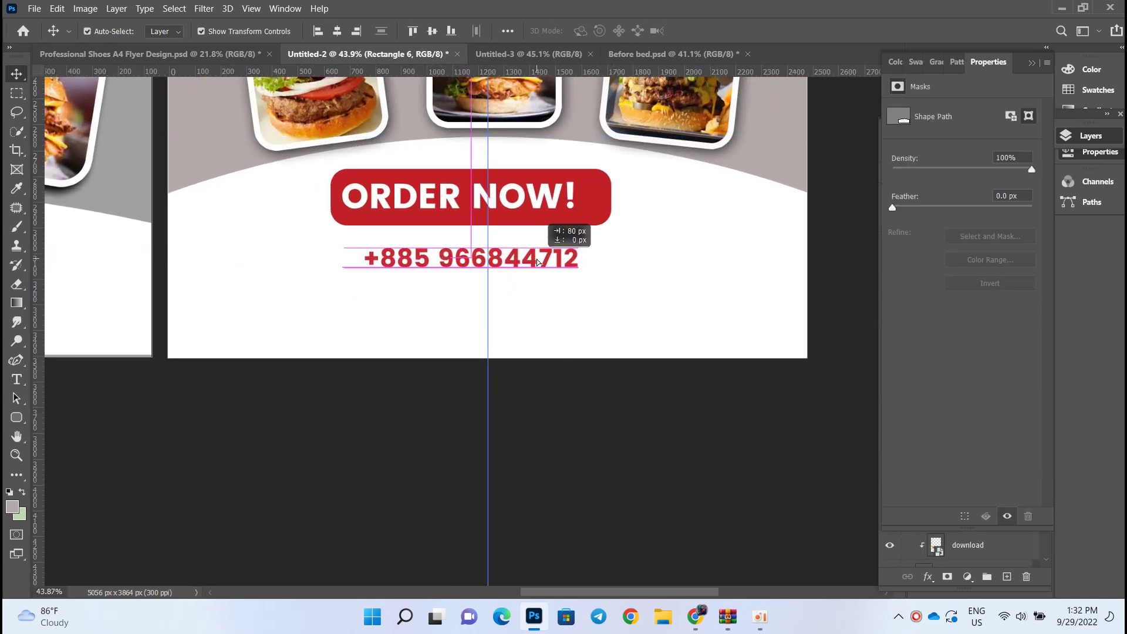
left_click_drag(534, 264, 534, 264)
Zoom out to view both flyer artboards.
scroll(534, 264, "down", 3)
scroll(534, 264, "down", 3)
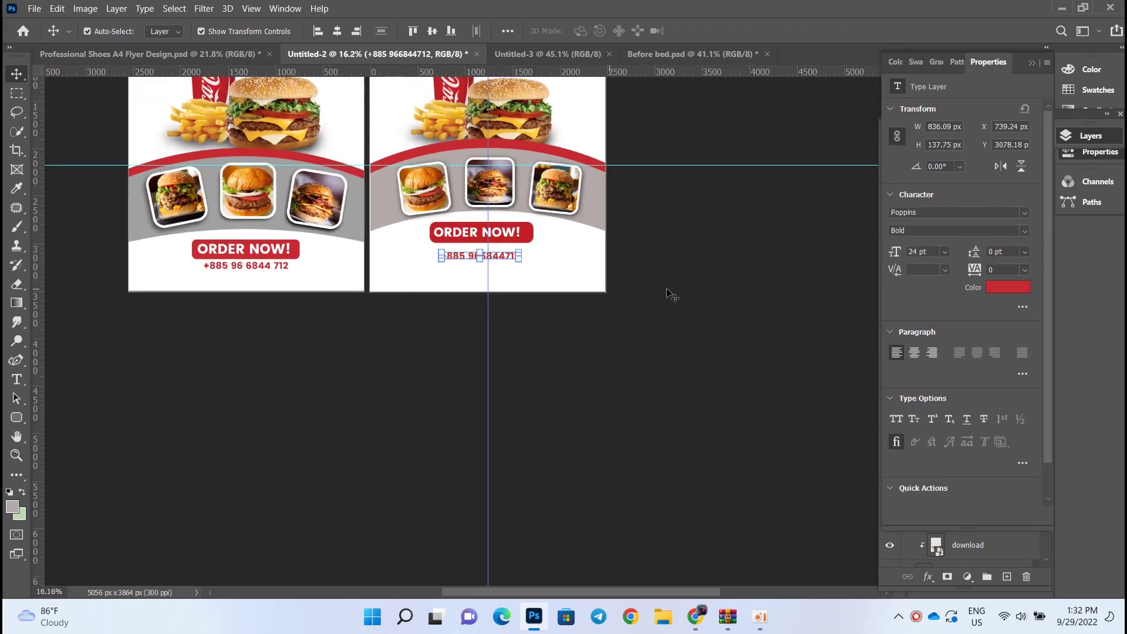
scroll(508, 268, "down", 3)
scroll(196, 301, "up", 2)
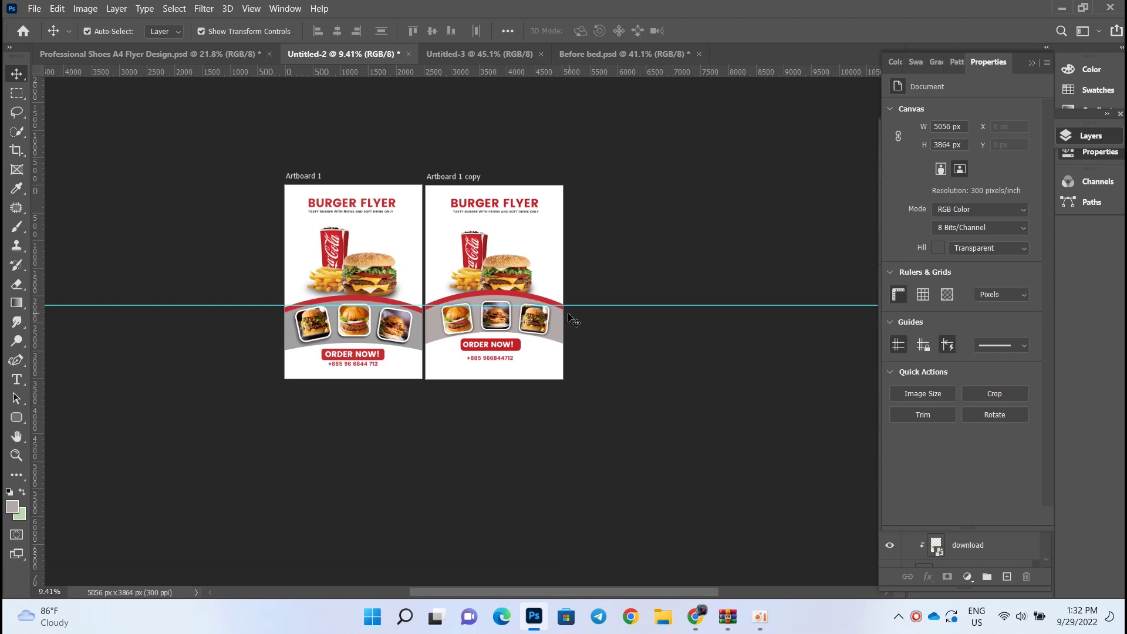
scroll(465, 303, "up", 1)
scroll(469, 302, "up", 2)
scroll(493, 302, "down", 1)
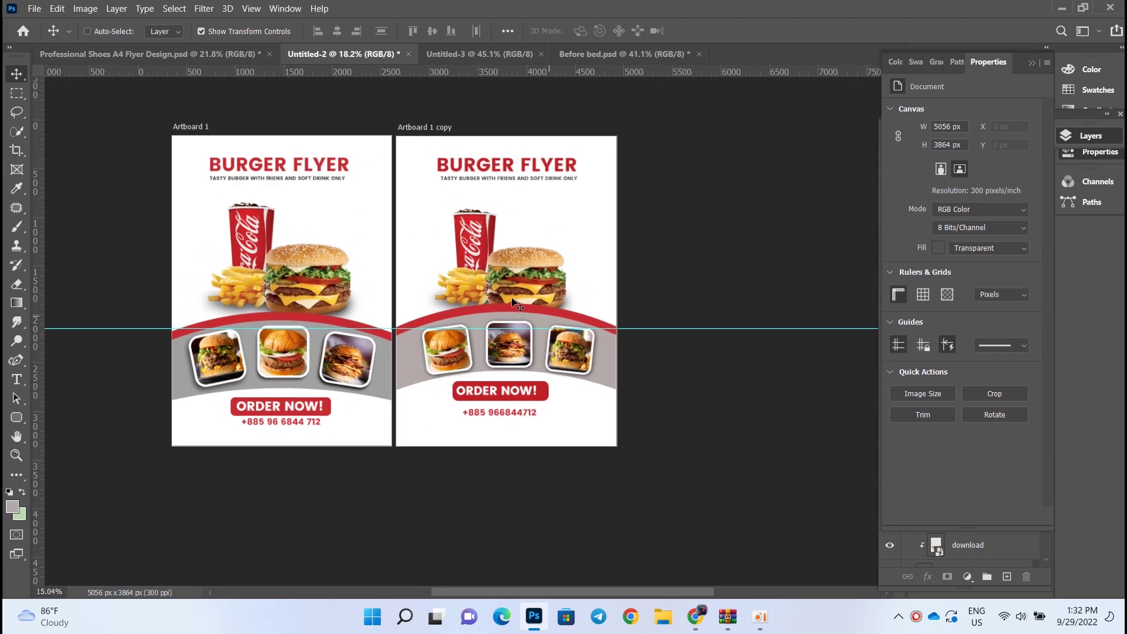
scroll(514, 302, "up", 1)
scroll(512, 302, "down", 1)
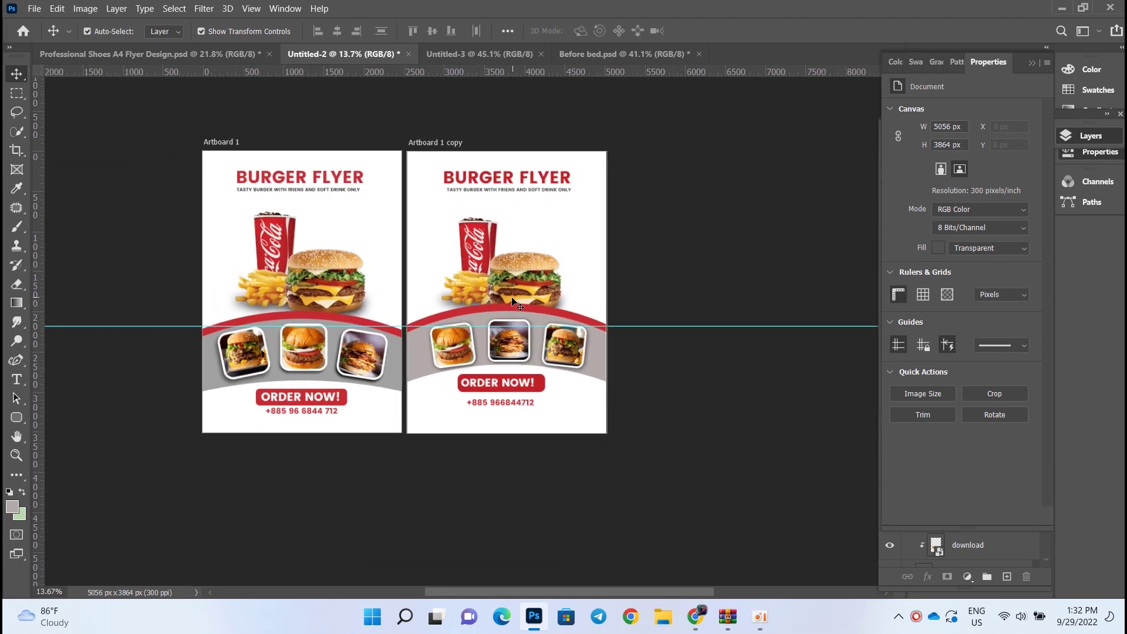
Restore the oCam recorder window from the taskbar.
left_click(760, 617)
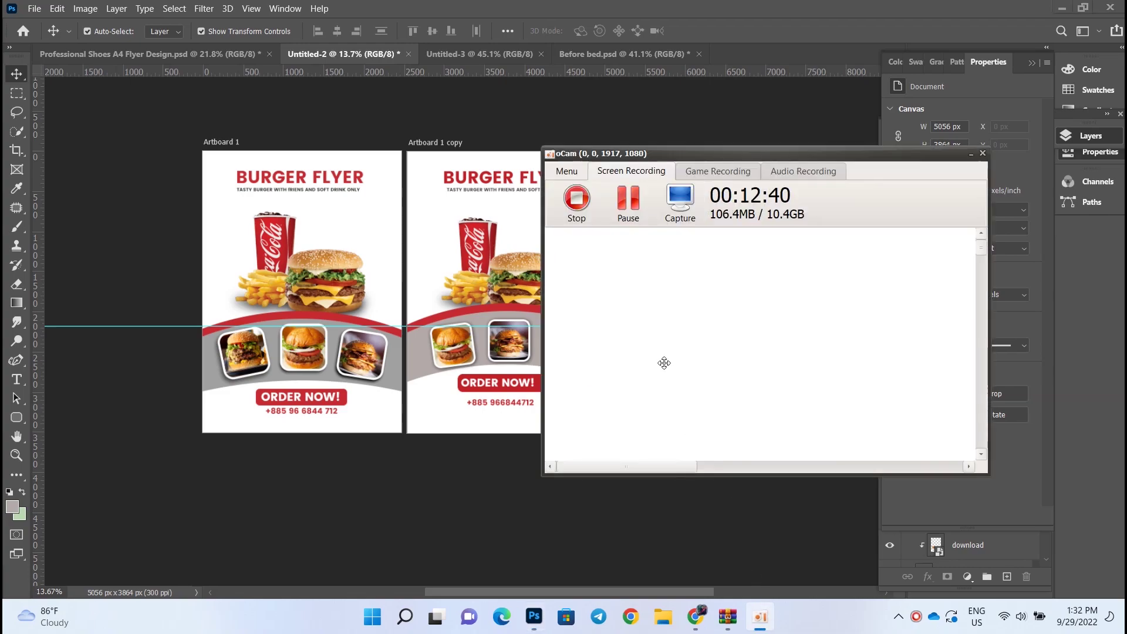